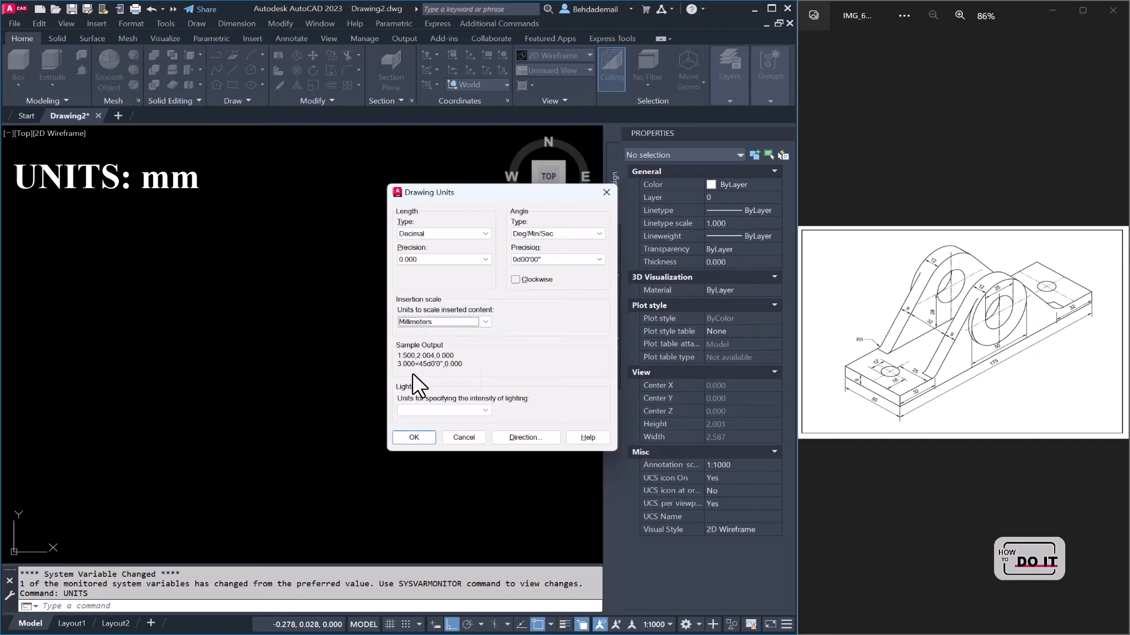
Step: Accept millimetres as the drawing's insertion units and switch to the SE Isometric view
{"action": "left_click", "coordinate": [413, 438]}
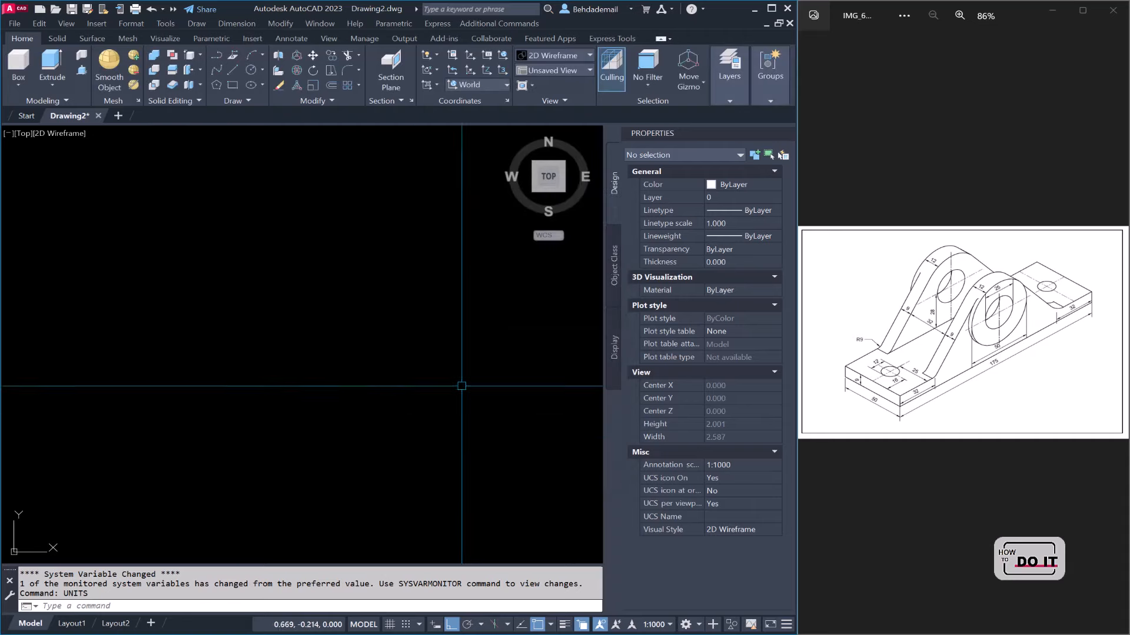
{"action": "left_click", "coordinate": [563, 190]}
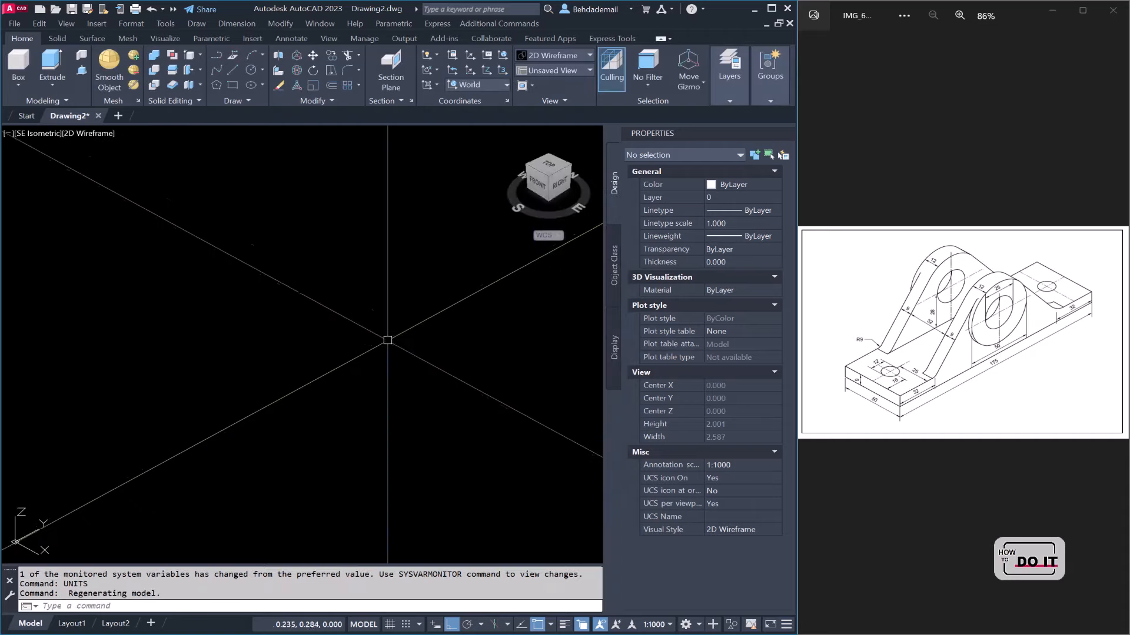
{"action": "left_click", "coordinate": [220, 322]}
{"action": "left_click", "coordinate": [206, 343]}
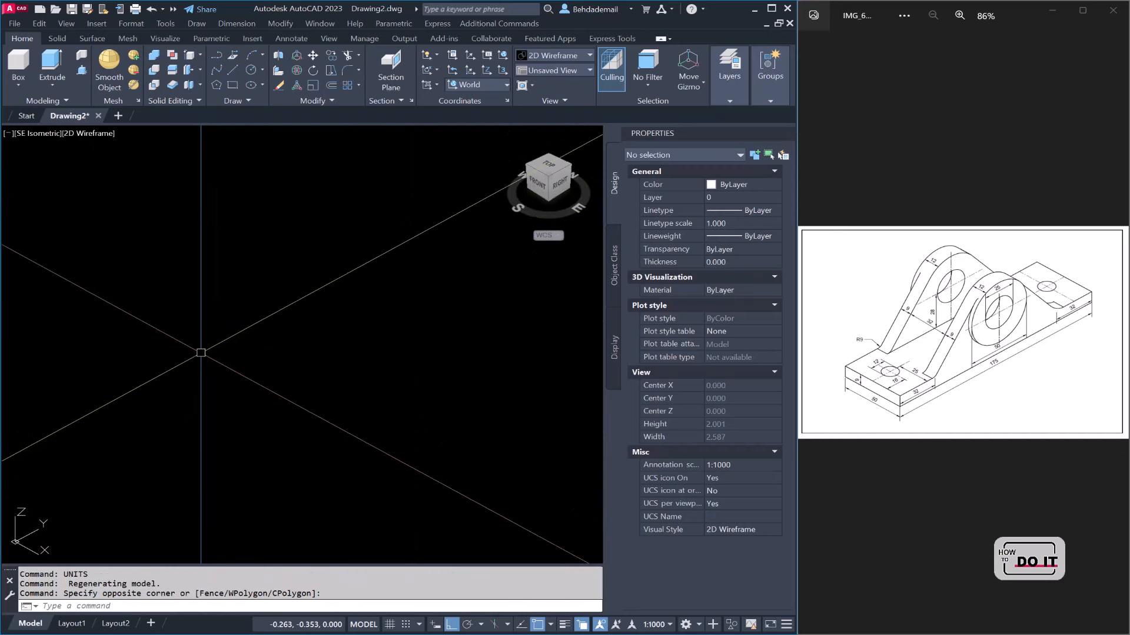
Step: Draw a 50 by 175 mm rectangle as the base outline, with its length along the Y axis
{"action": "type", "text": "re"}
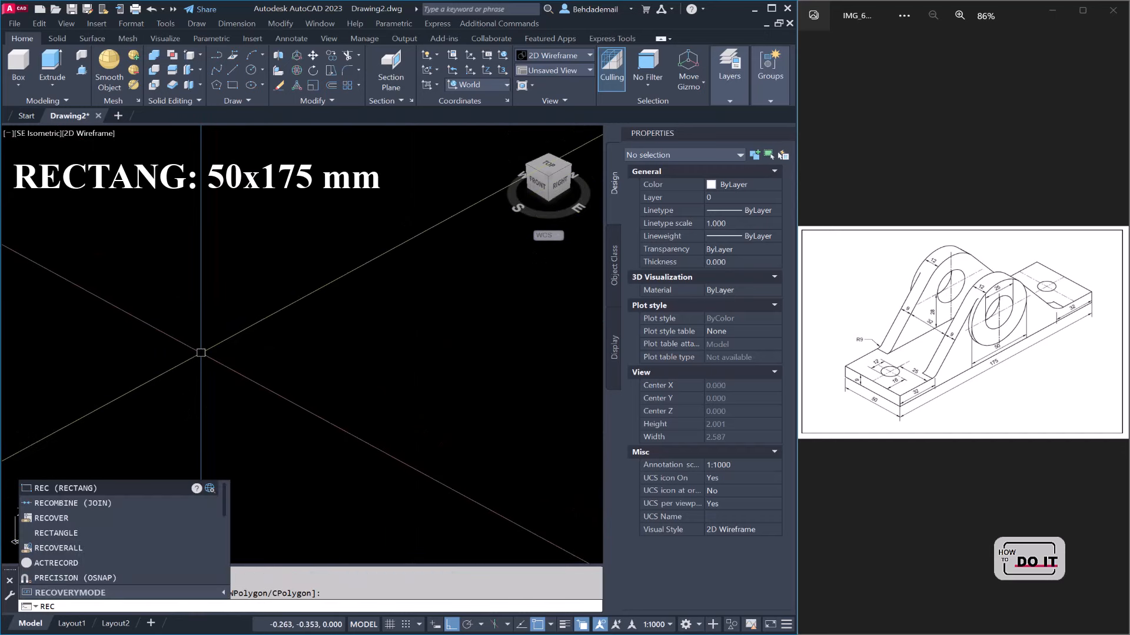
{"action": "key", "text": "Return"}
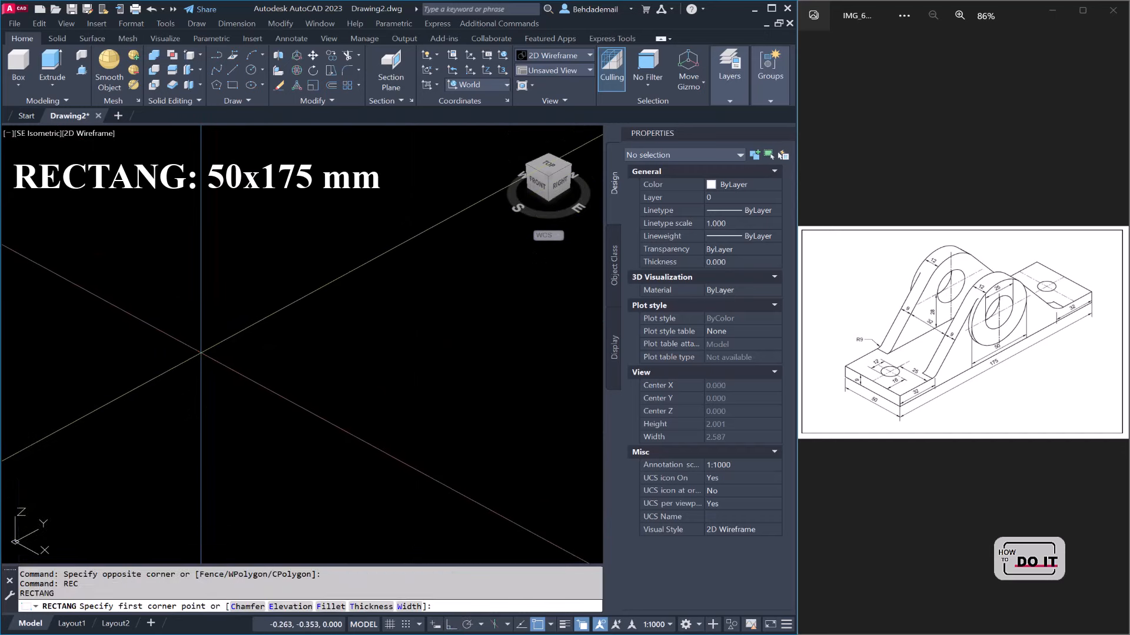
{"action": "left_click", "coordinate": [179, 355]}
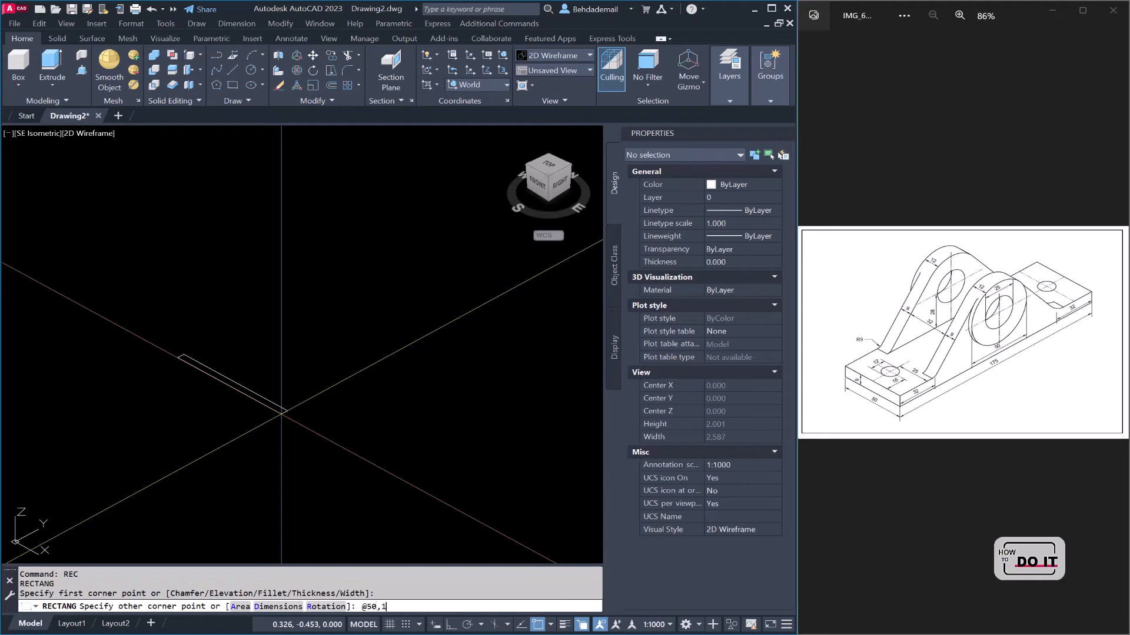
{"action": "key", "text": "Return"}
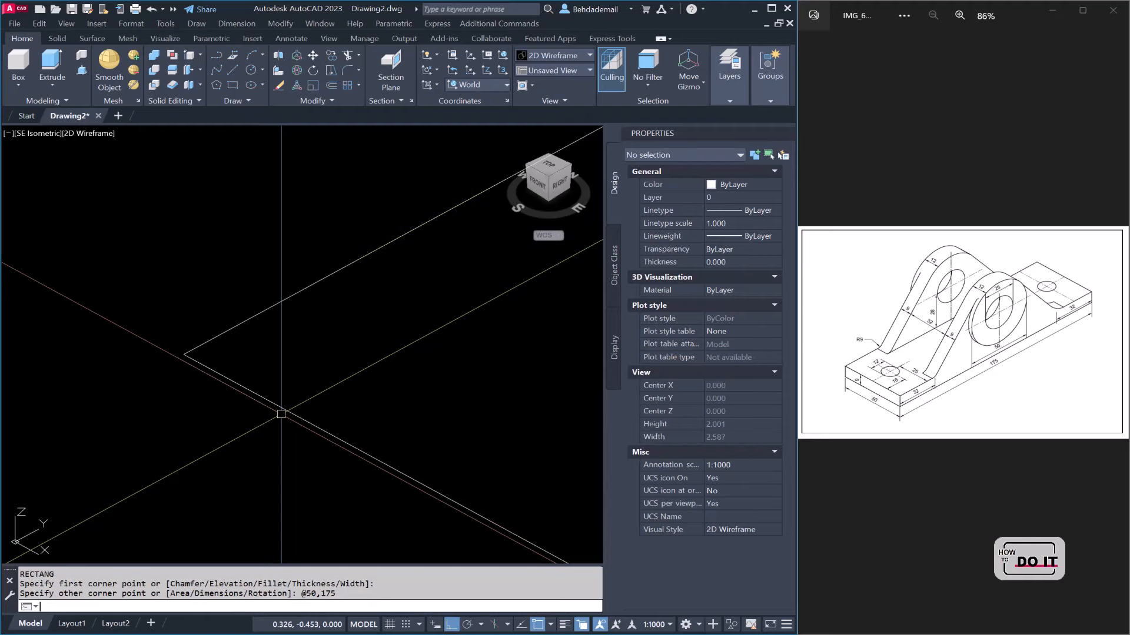
{"action": "middle_click", "coordinate": [206, 304]}
{"action": "middle_click", "coordinate": [206, 305]}
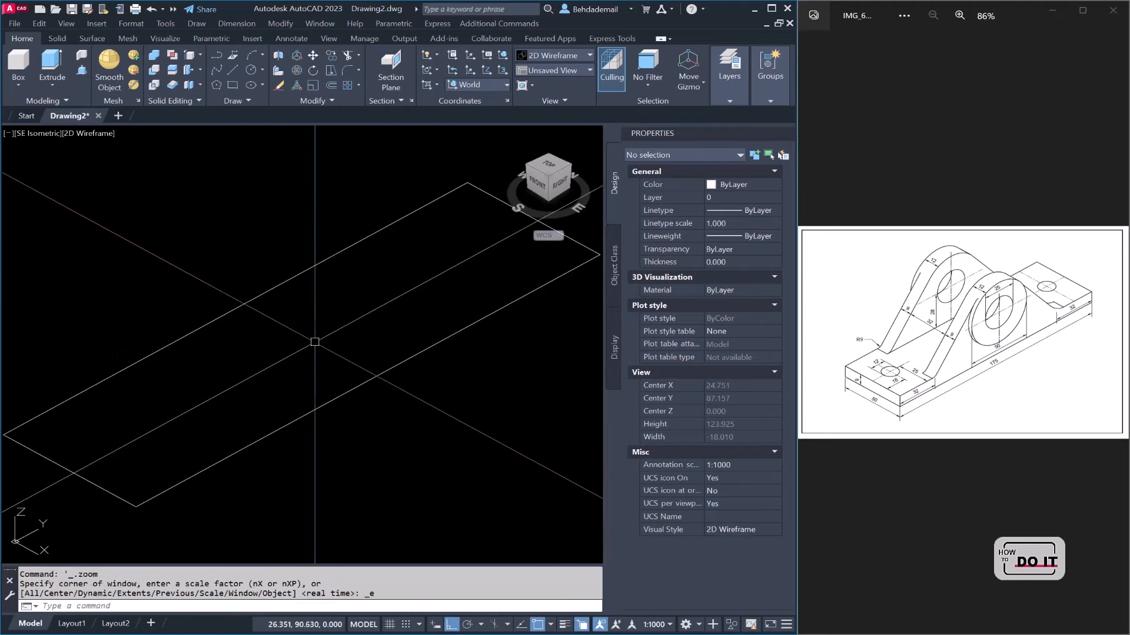
{"action": "scroll", "coordinate": [316, 341], "scroll_direction": "down", "scroll_amount": 4}
{"action": "middle_click_drag", "start_coordinate": [360, 386], "coordinate": [355, 373]}
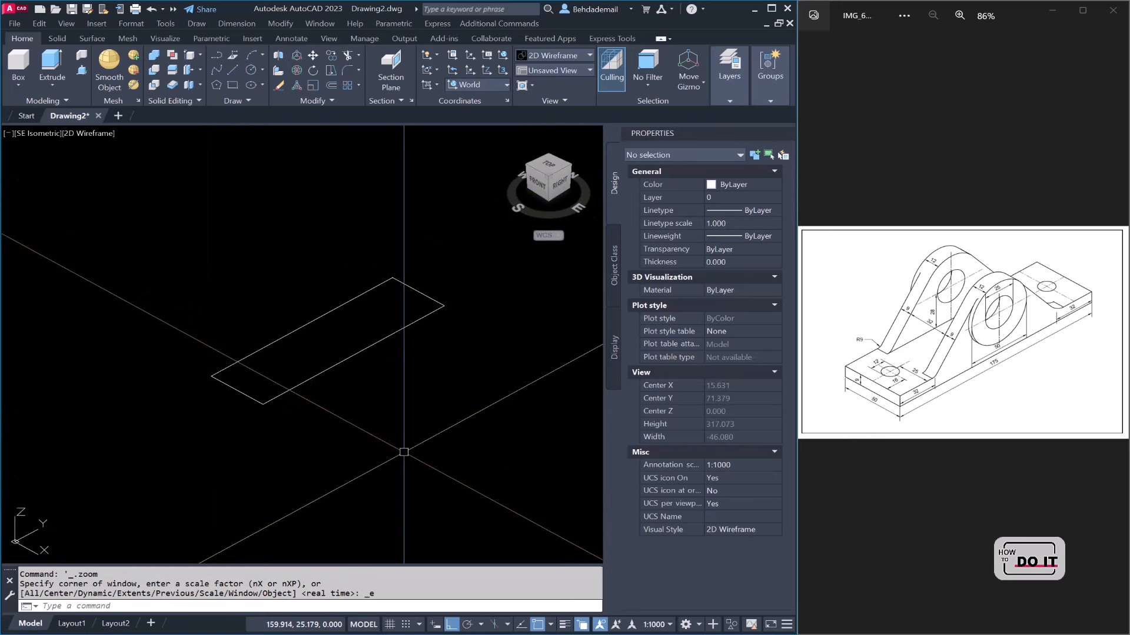
Step: Extrude the base rectangle 9 mm upward into a solid plate and set the visual style to X-Ray
{"action": "type", "text": "extr"}
{"action": "key", "text": "Return"}
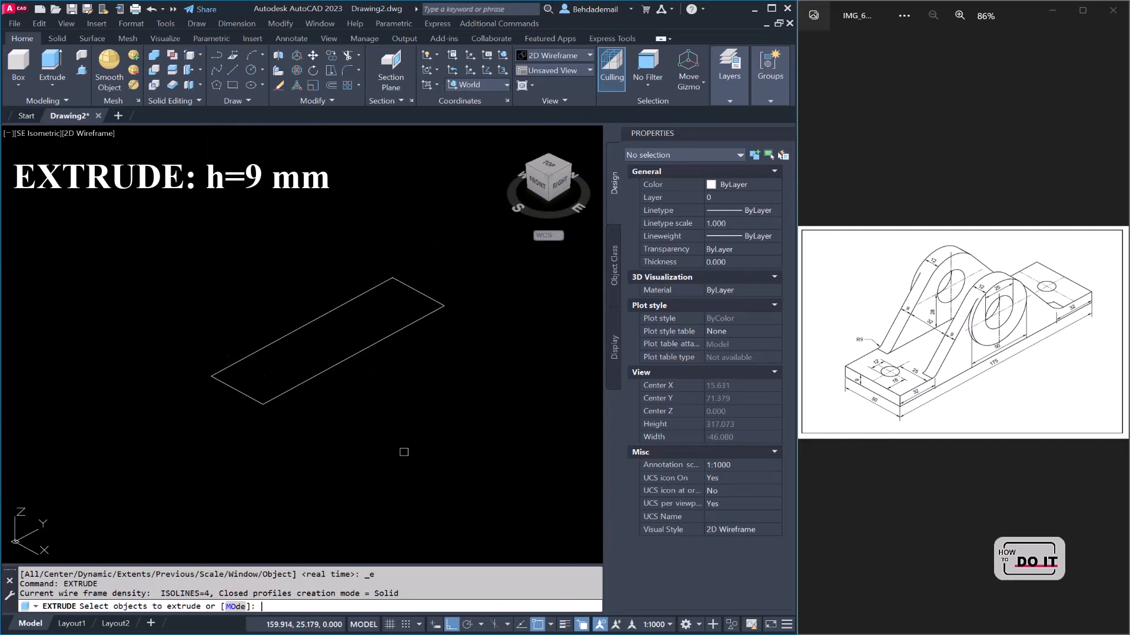
{"action": "left_click", "coordinate": [296, 387]}
{"action": "key", "text": "Return"}
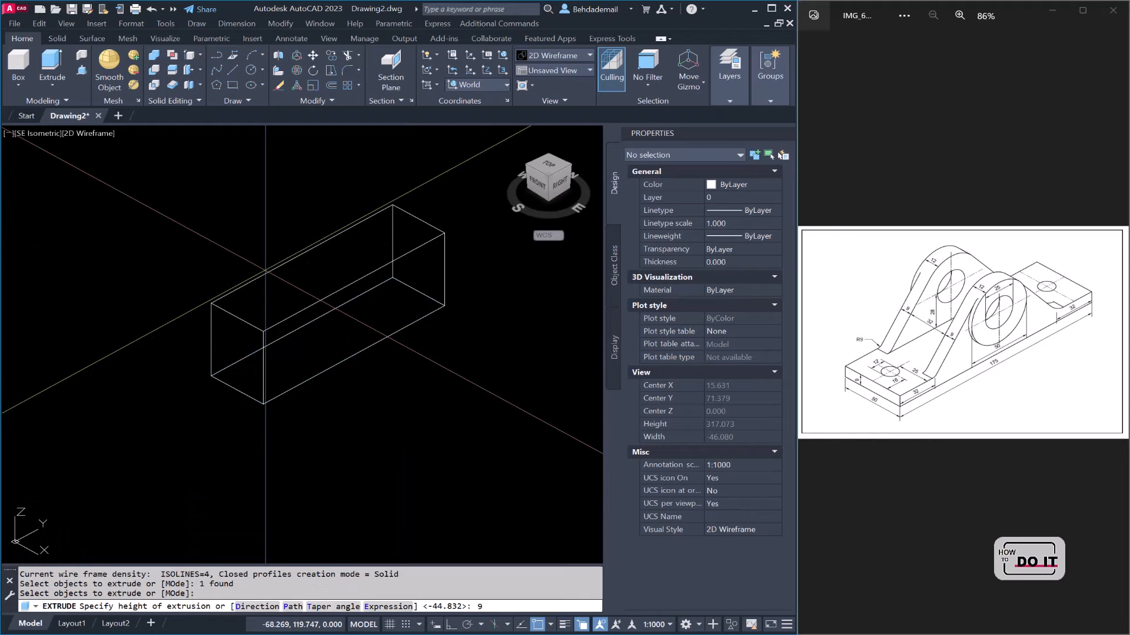
{"action": "key", "text": "Return"}
{"action": "scroll", "coordinate": [302, 396], "scroll_direction": "up", "scroll_amount": 3}
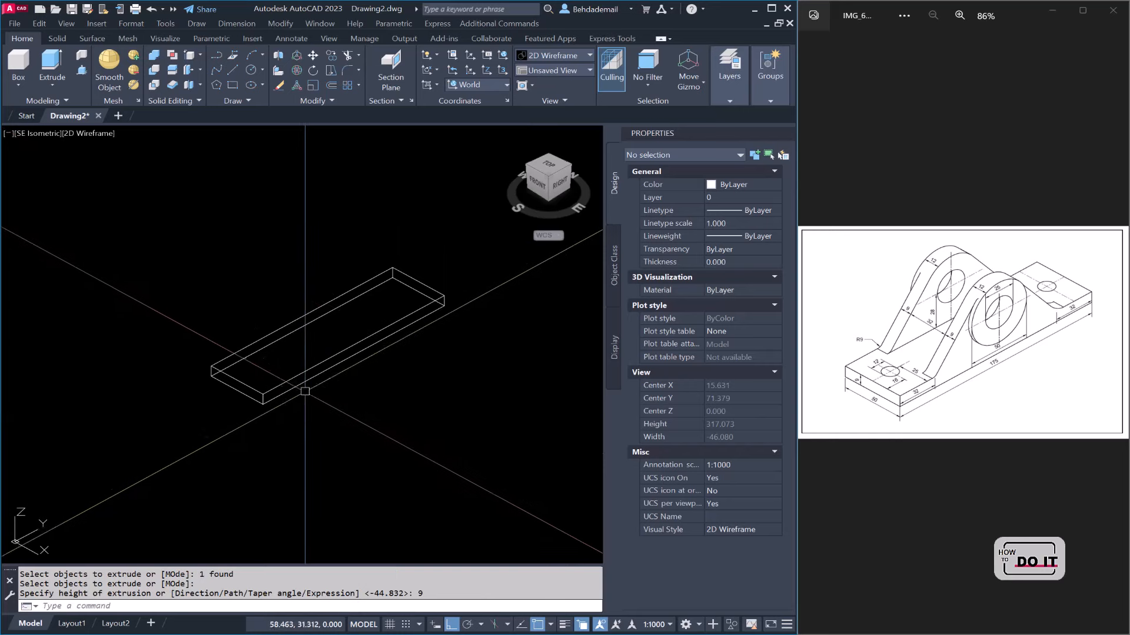
{"action": "middle_click_drag", "start_coordinate": [302, 396], "coordinate": [284, 446]}
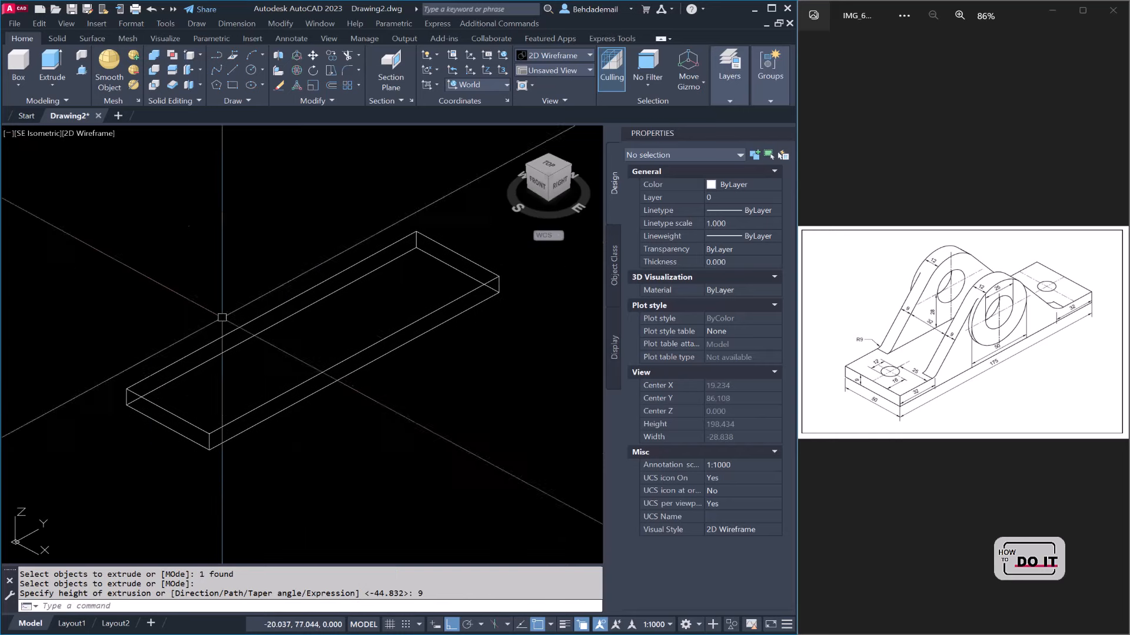
{"action": "left_click", "coordinate": [104, 132]}
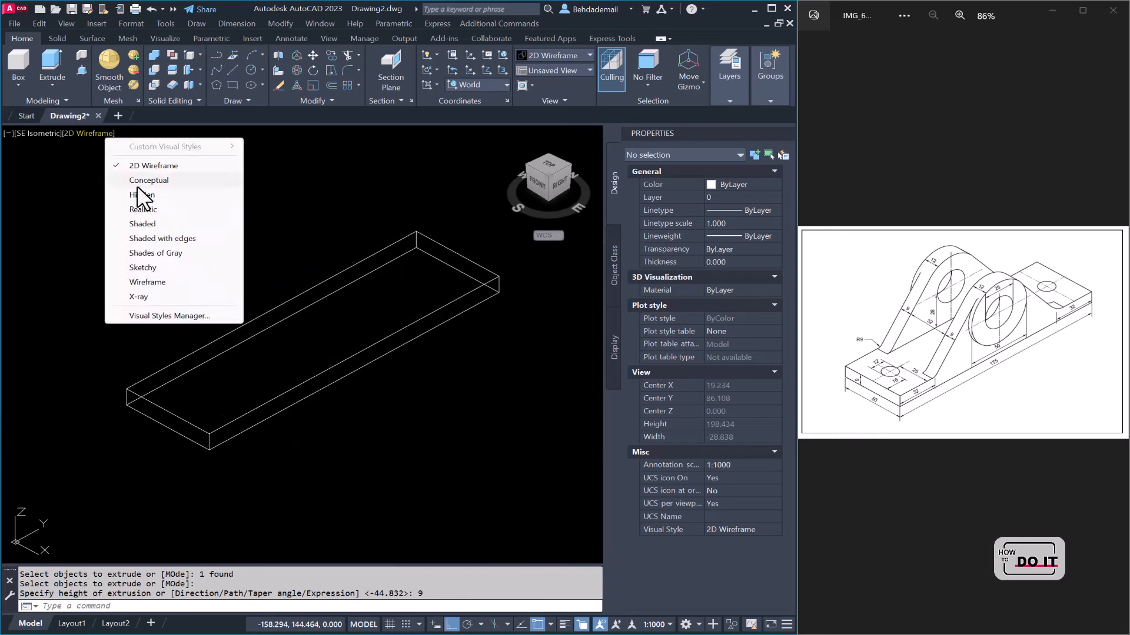
{"action": "left_click", "coordinate": [140, 296]}
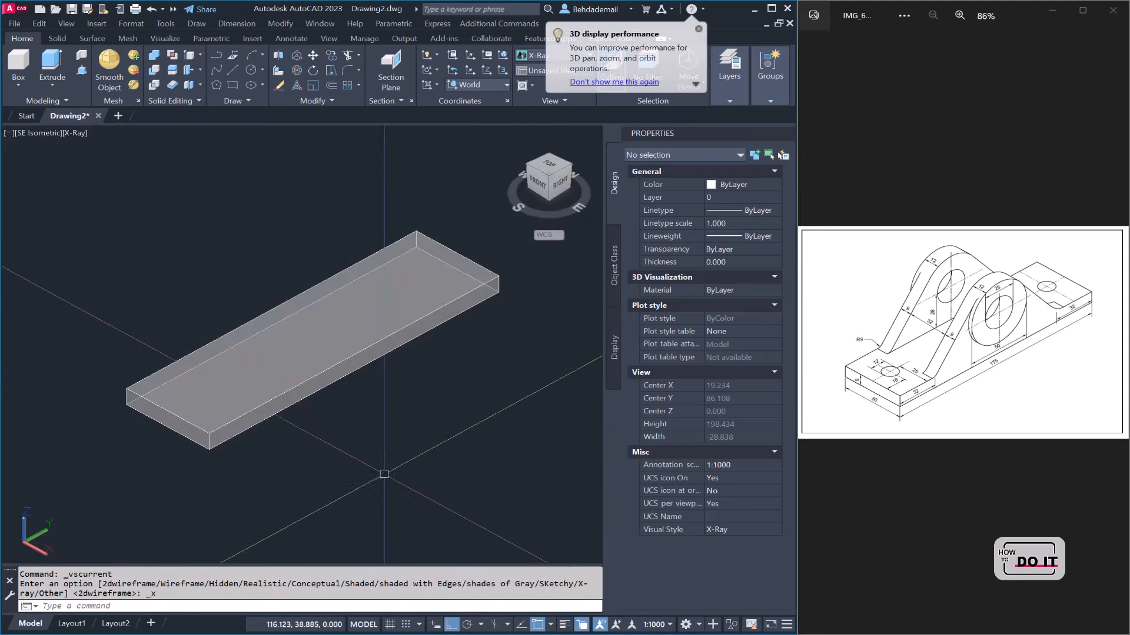
Step: Copy the top short edge at the plate's front end 16 mm inward along the plate's length
{"action": "left_click", "coordinate": [199, 54]}
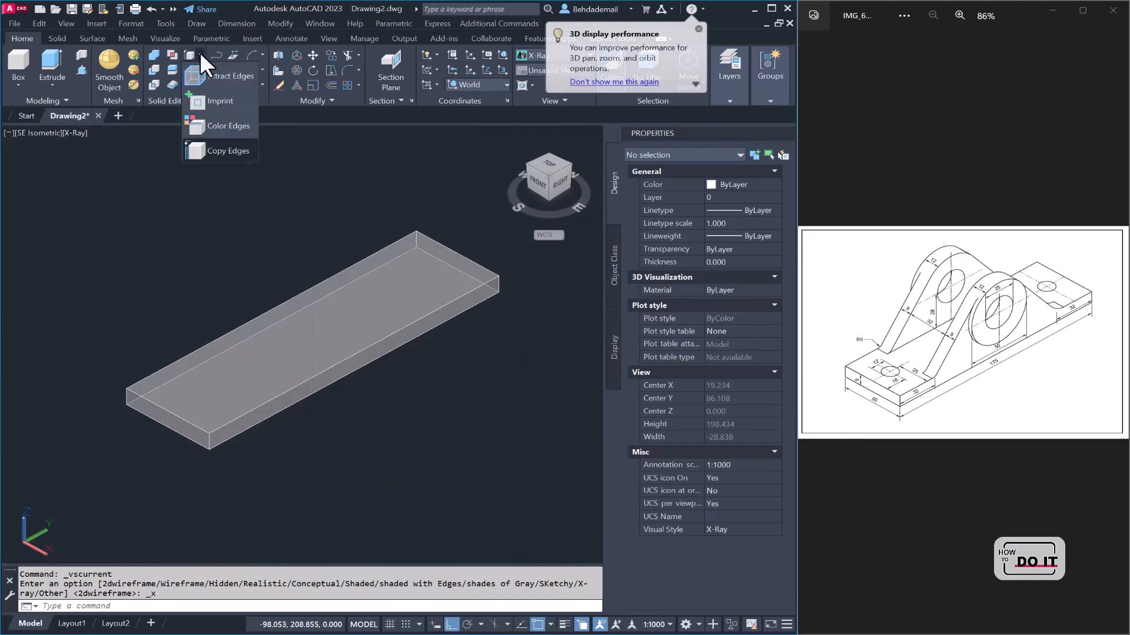
{"action": "left_click", "coordinate": [205, 150]}
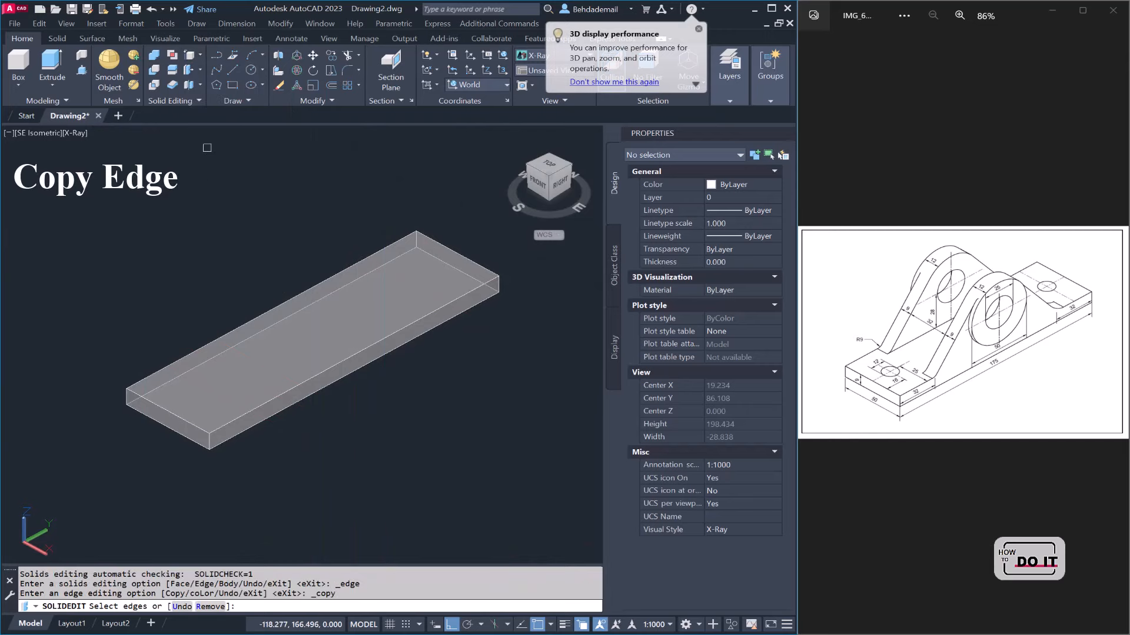
{"action": "left_click", "coordinate": [169, 410]}
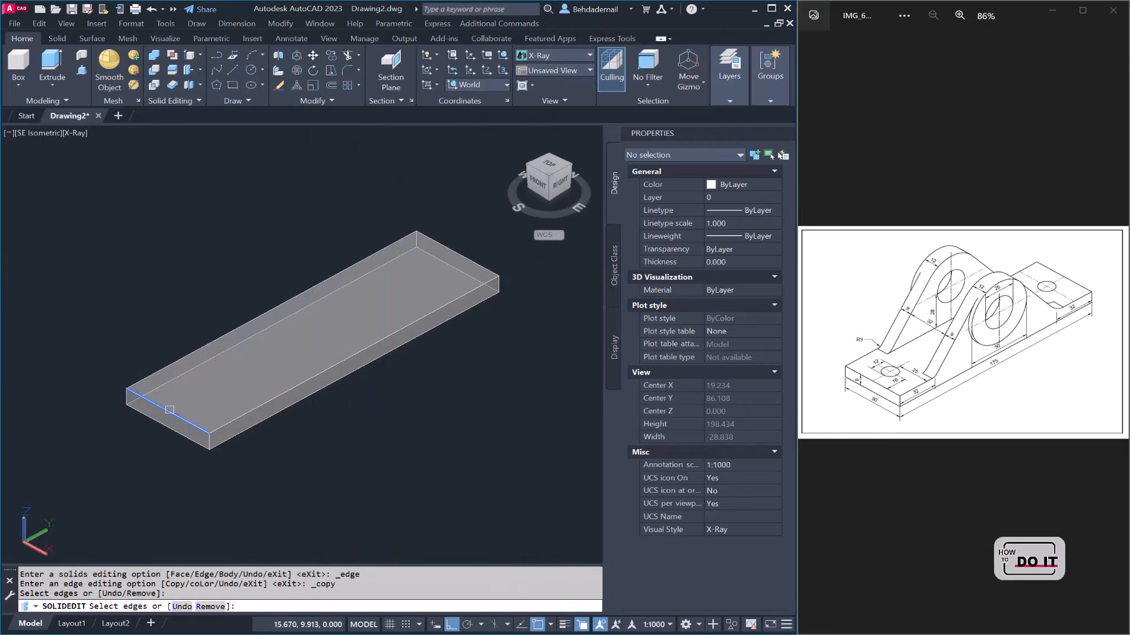
{"action": "key", "text": "Return"}
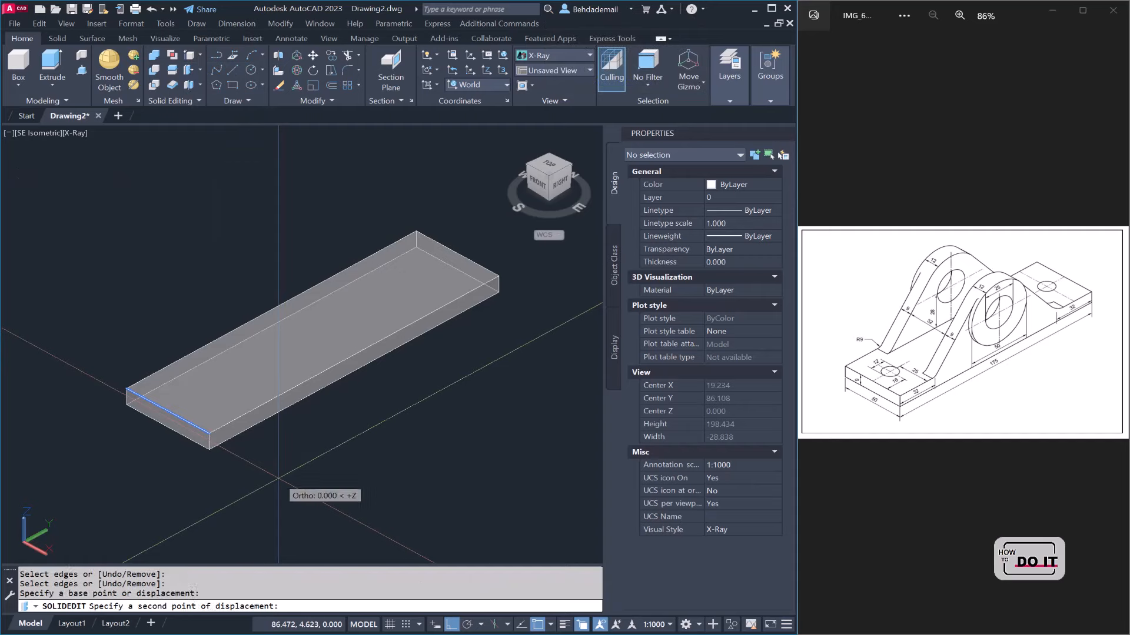
{"action": "left_click", "coordinate": [280, 478]}
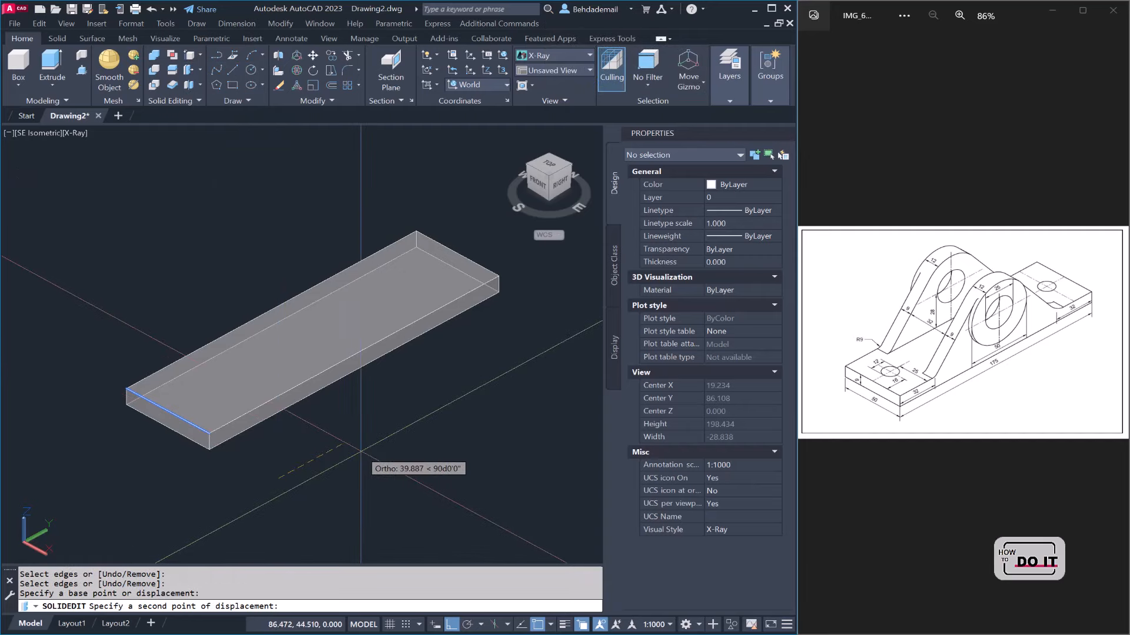
{"action": "type", "text": "16"}
{"action": "key", "text": "Return"}
{"action": "key", "text": "Return"}
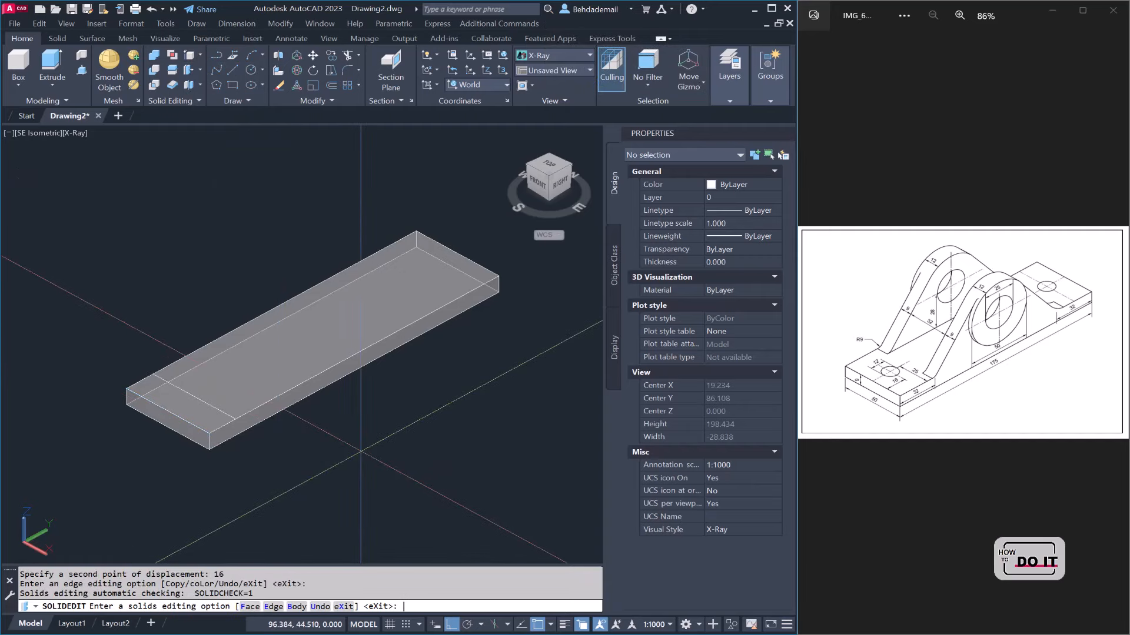
{"action": "key", "text": "Escape"}
Step: Change the color of the copied edge line on the plate's top face to Red
{"action": "left_click", "coordinate": [219, 409]}
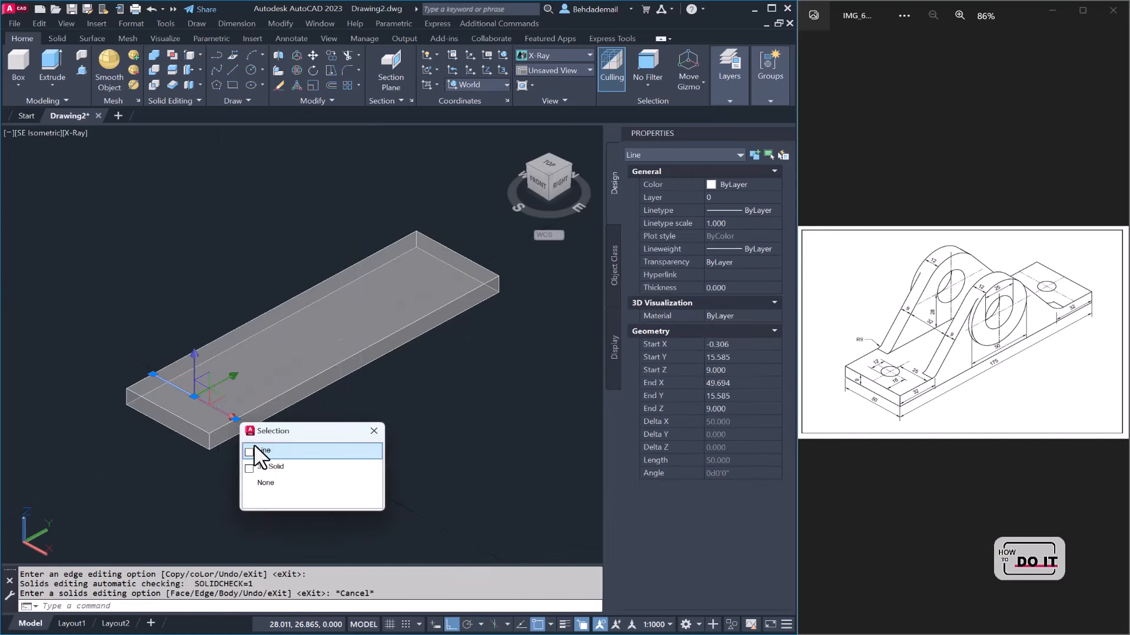
{"action": "left_click", "coordinate": [260, 452]}
{"action": "left_click", "coordinate": [734, 185]}
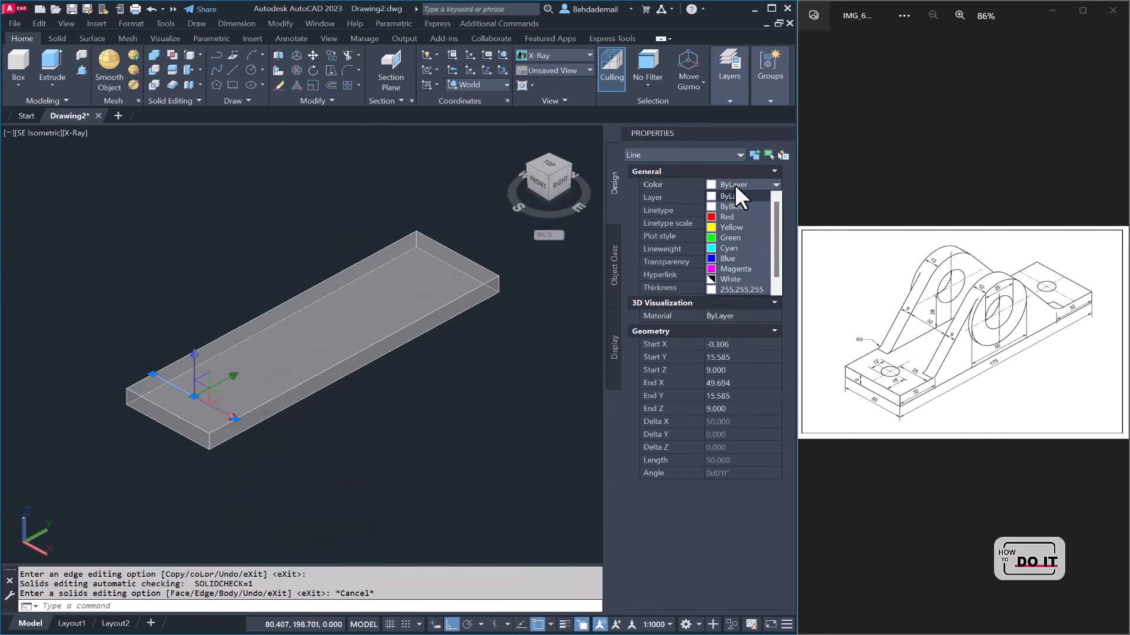
{"action": "left_click", "coordinate": [721, 223]}
{"action": "key", "text": "Escape"}
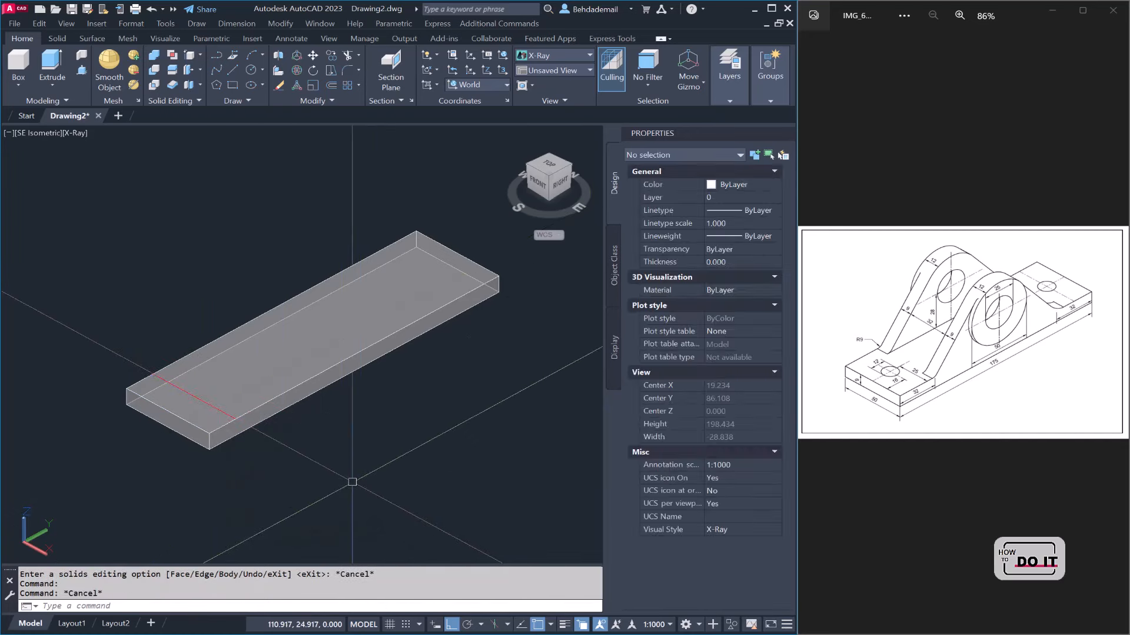
Step: Offset the red line 16 mm further along the plate's length, away from the front end
{"action": "type", "text": "o"}
{"action": "key", "text": "Return"}
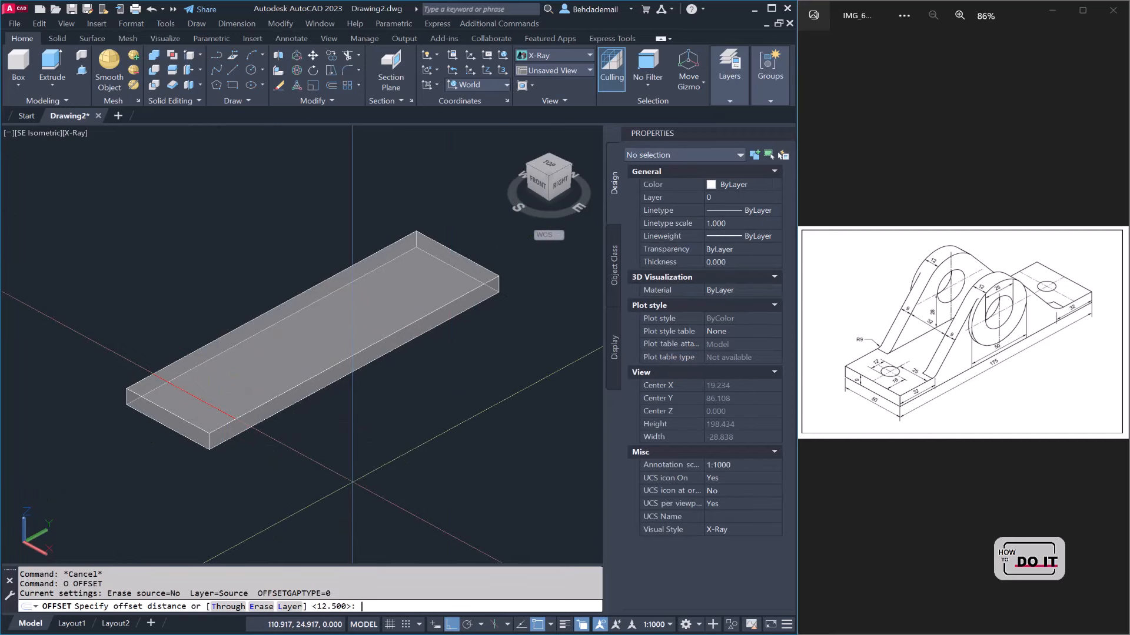
{"action": "key", "text": "Return"}
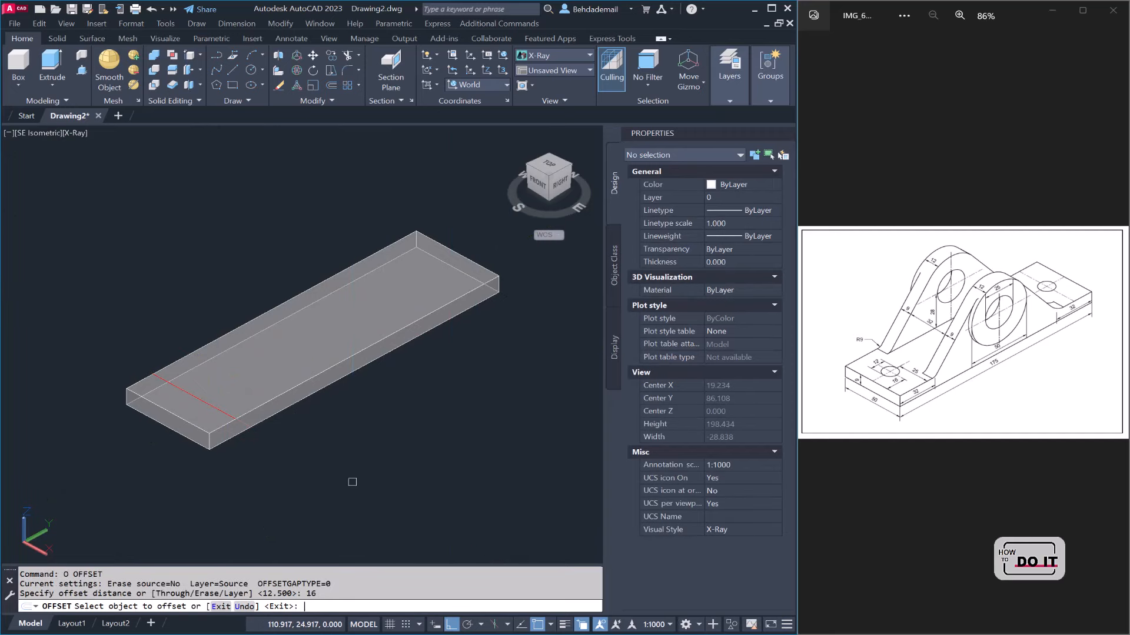
{"action": "left_click", "coordinate": [232, 407]}
{"action": "left_click", "coordinate": [231, 407]}
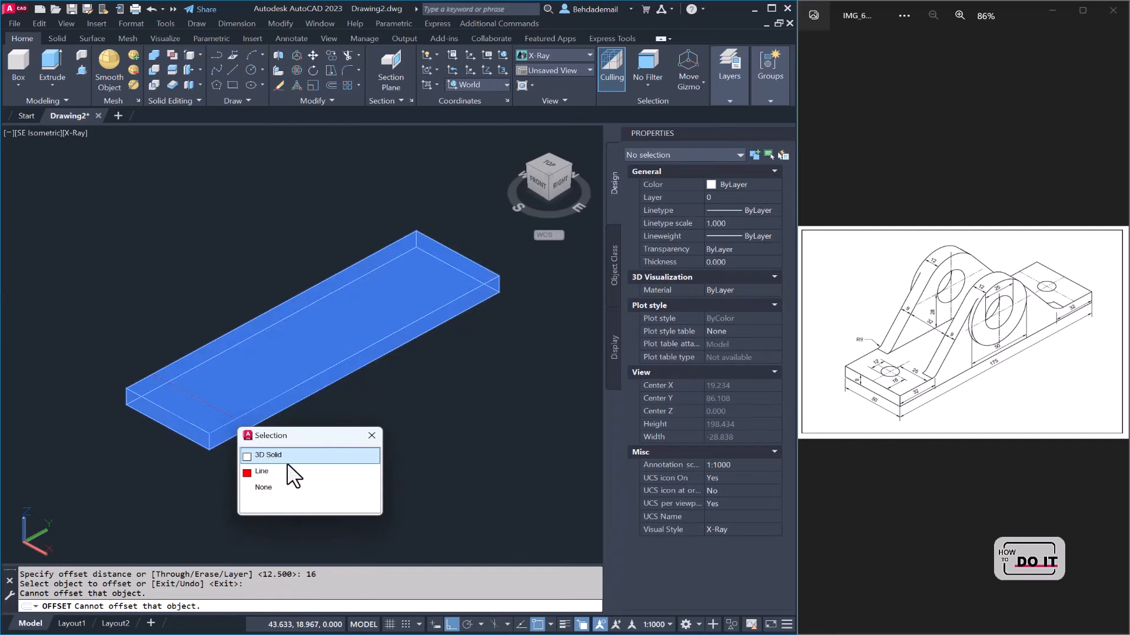
{"action": "left_click", "coordinate": [259, 471]}
{"action": "left_click", "coordinate": [332, 456]}
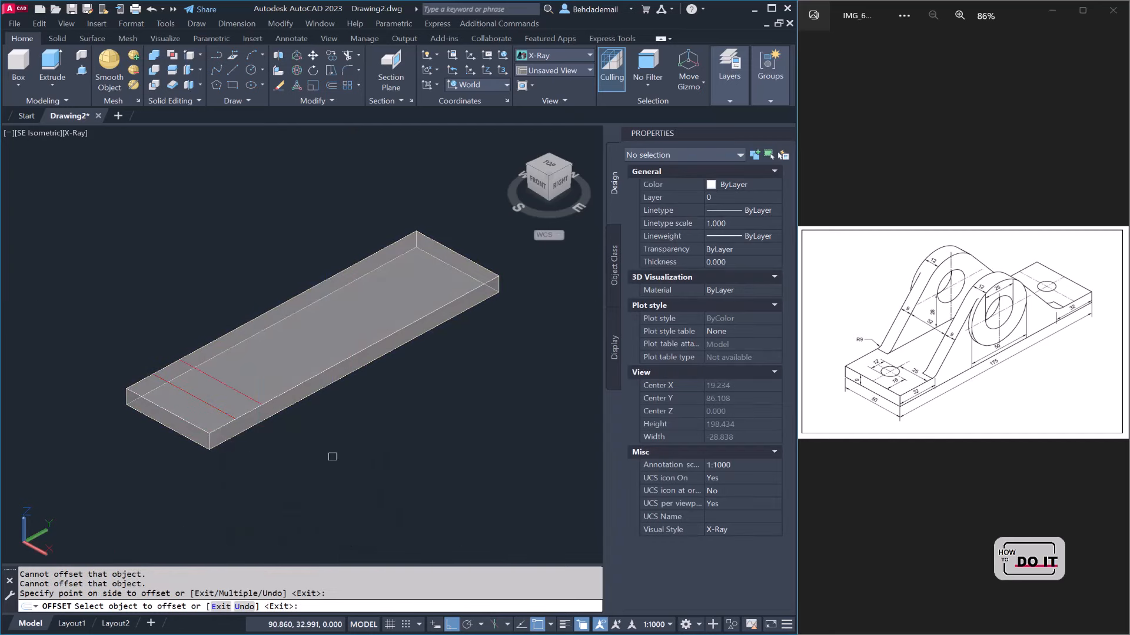
{"action": "key", "text": "Return"}
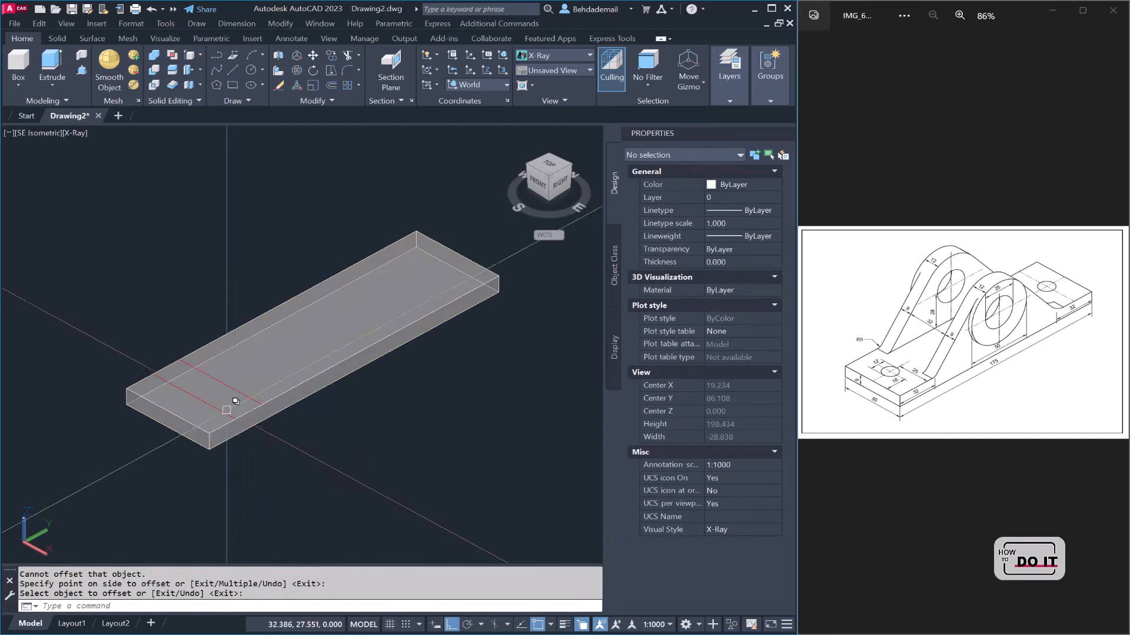
Step: Draw a lengthwise centerline on the plate's top face between the midpoints of its two short edges
{"action": "middle_click_drag", "start_coordinate": [298, 487], "coordinate": [315, 469]}
{"action": "type", "text": "1"}
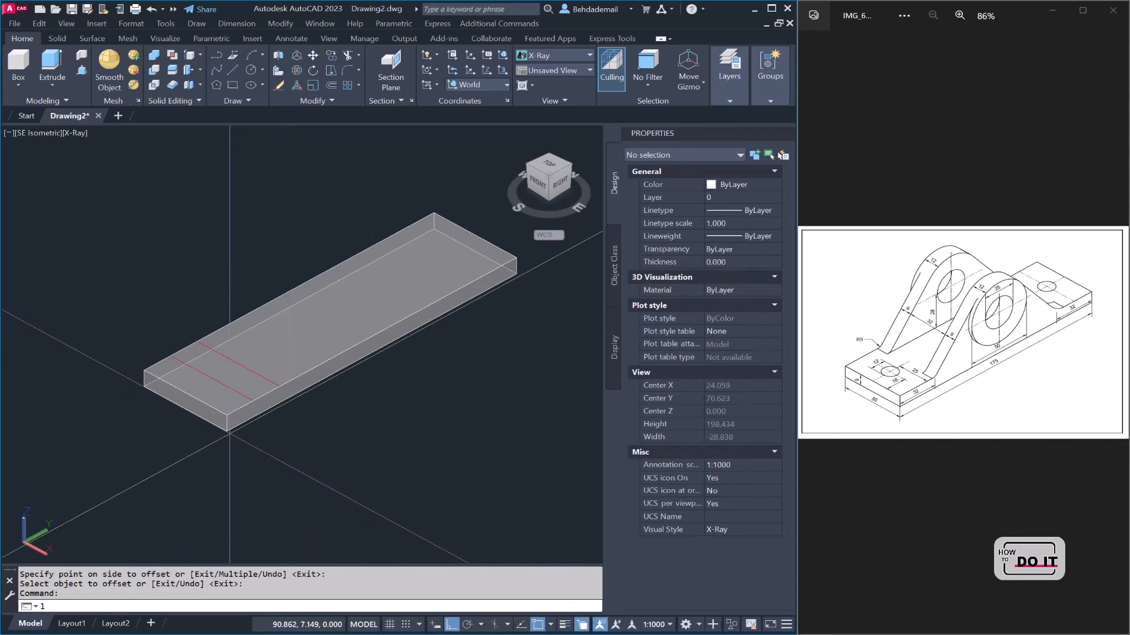
{"action": "key", "text": "Return"}
{"action": "left_click", "coordinate": [195, 384]}
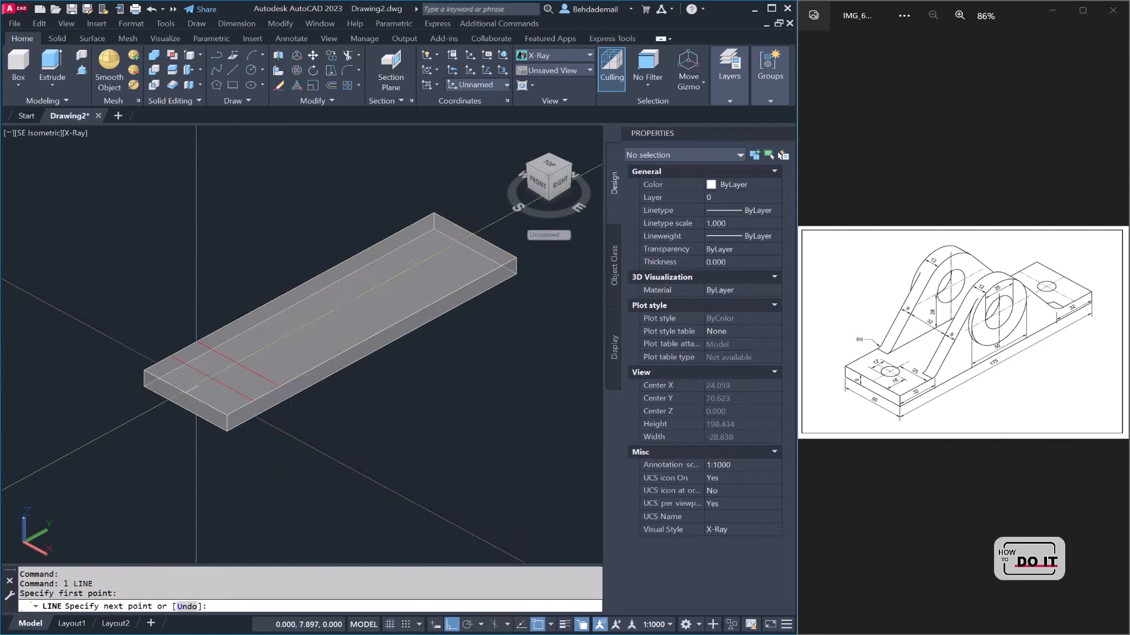
{"action": "left_click", "coordinate": [475, 234]}
{"action": "key", "text": "Return"}
Step: Change the color of the plate's lengthwise centerline to Red
{"action": "left_click", "coordinate": [443, 278]}
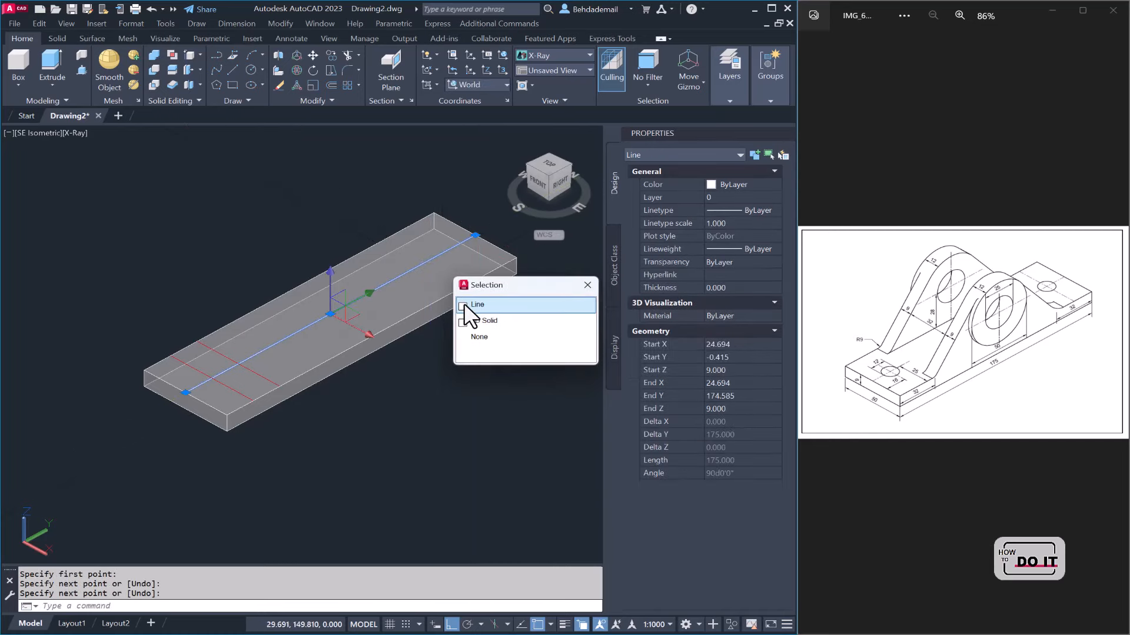
{"action": "left_click", "coordinate": [483, 305]}
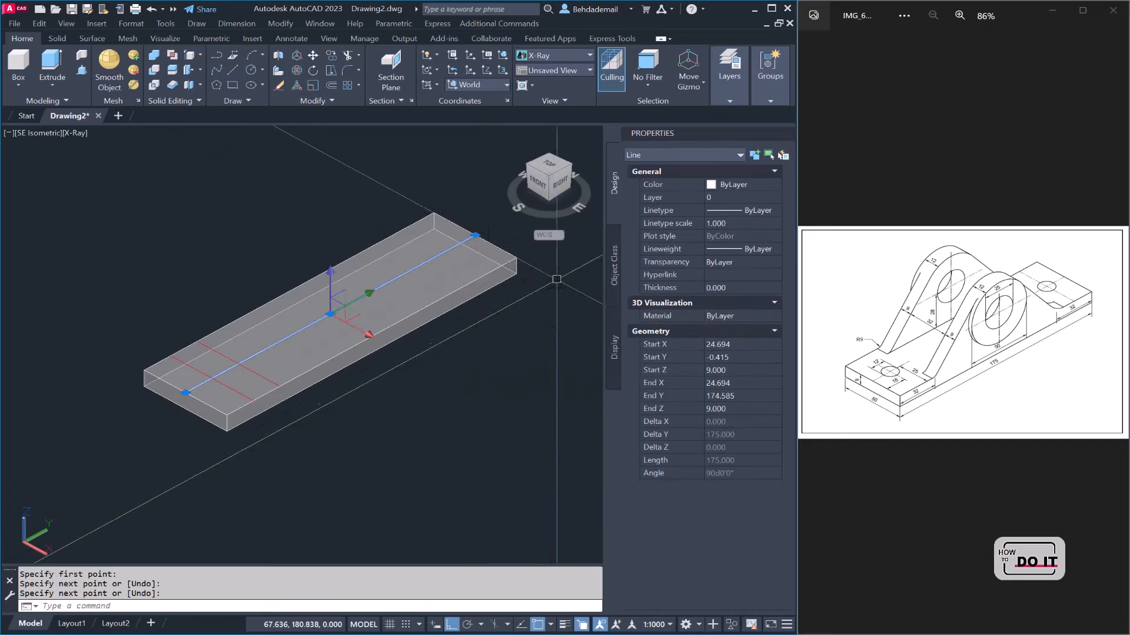
{"action": "left_click", "coordinate": [731, 185]}
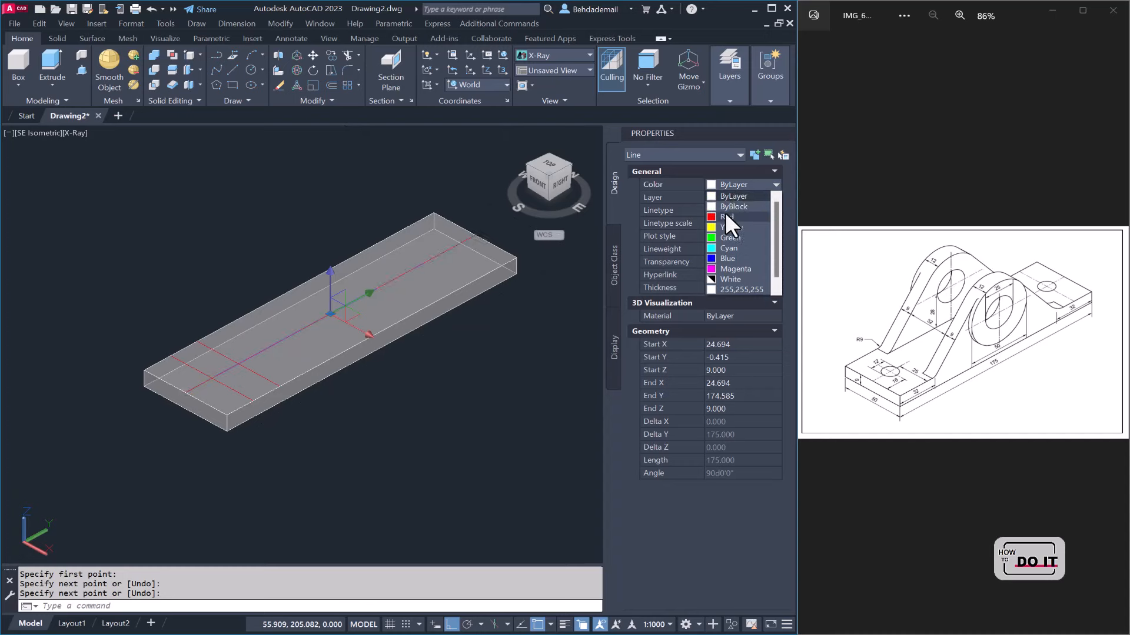
{"action": "left_click", "coordinate": [726, 216]}
{"action": "key", "text": "Escape"}
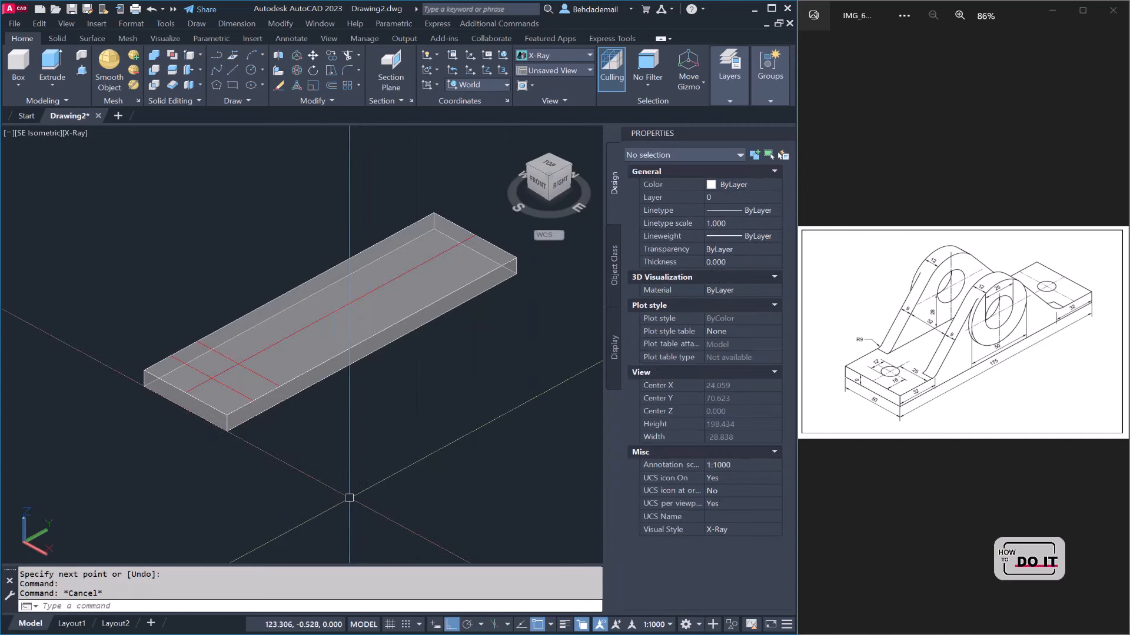
Step: Draw a 12 mm diameter circle on the plate's top face, centered where the lengthwise centerline meets the crosswise red line nearest the front end
{"action": "type", "text": "c"}
{"action": "key", "text": "Return"}
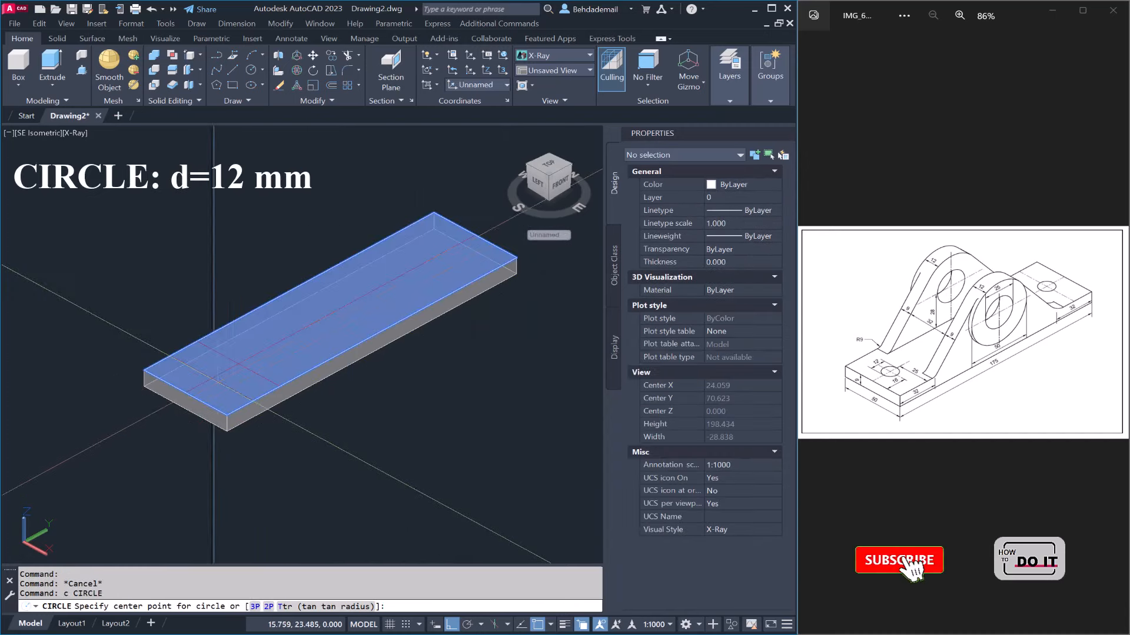
{"action": "left_click", "coordinate": [211, 379]}
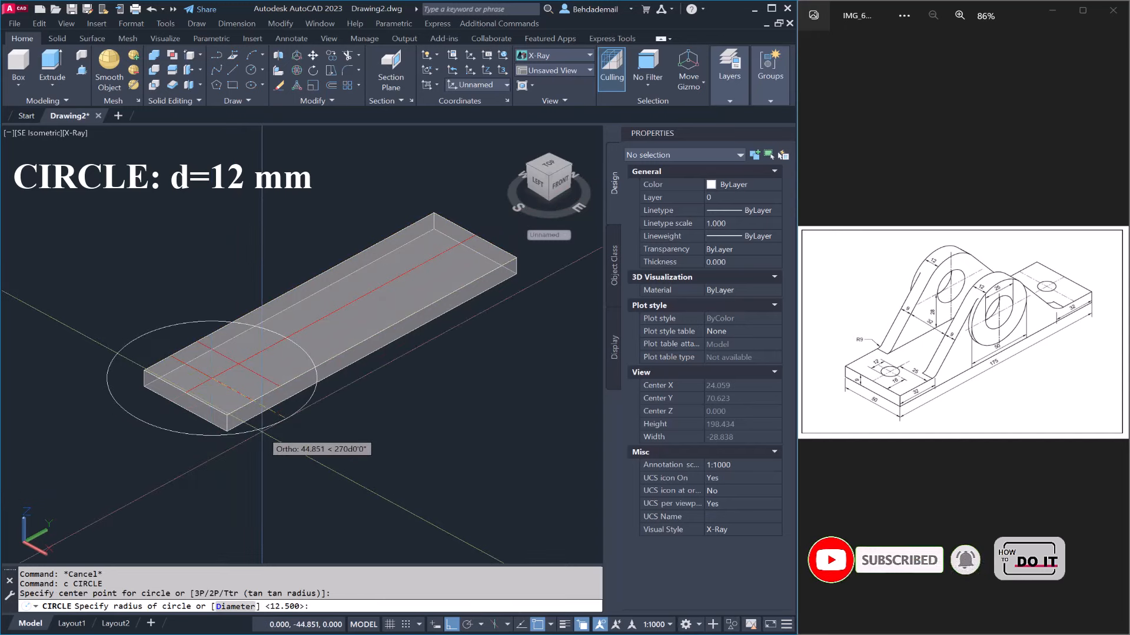
{"action": "key", "text": "Return"}
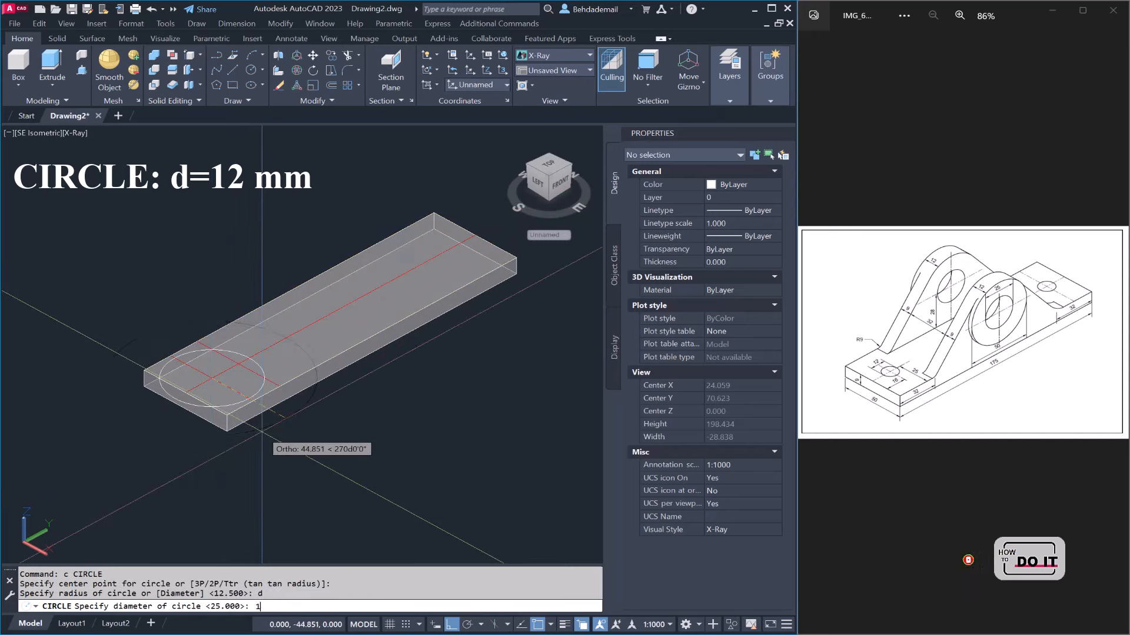
{"action": "key", "text": "Return"}
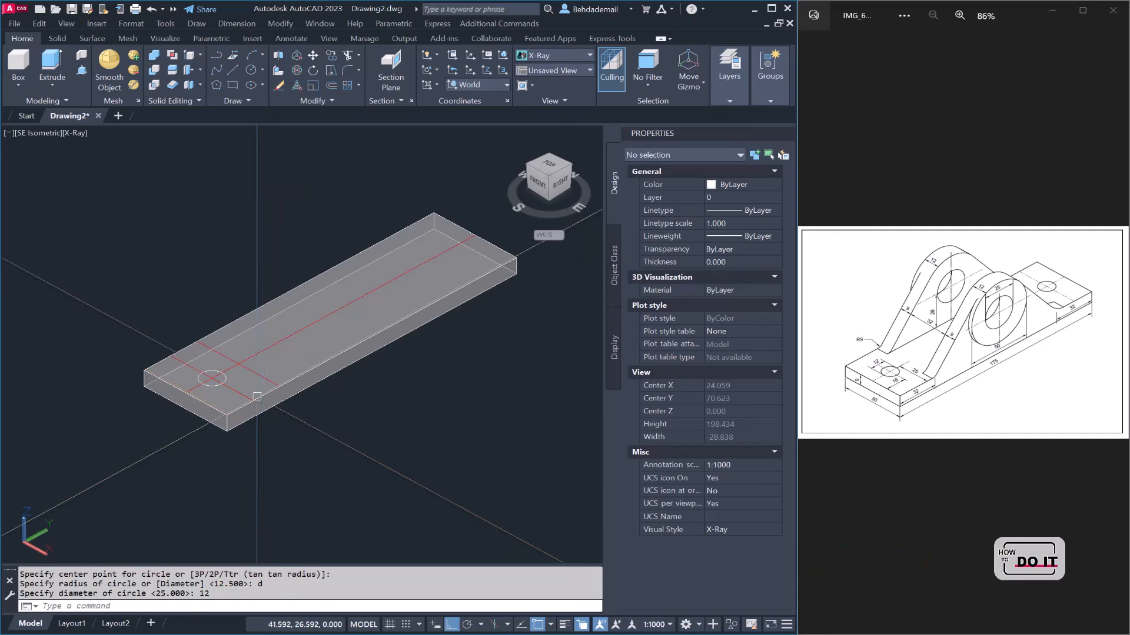
Step: Mirror the circle and both crosswise red lines to the plate's far end about its mid-length, keeping the originals
{"action": "left_click", "coordinate": [242, 379]}
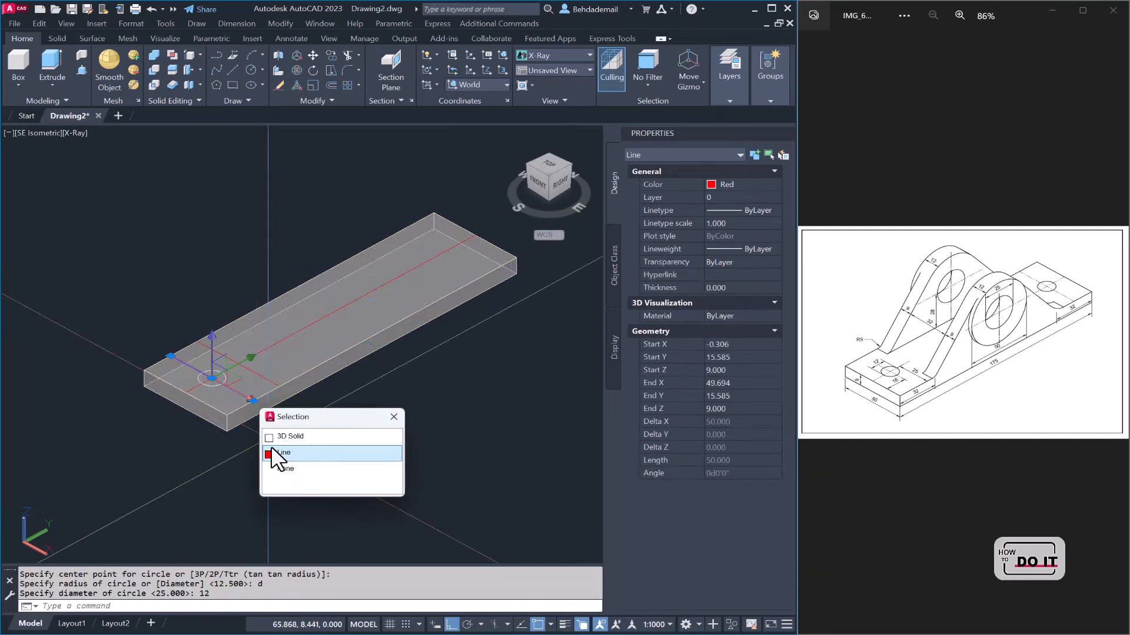
{"action": "left_click", "coordinate": [279, 453]}
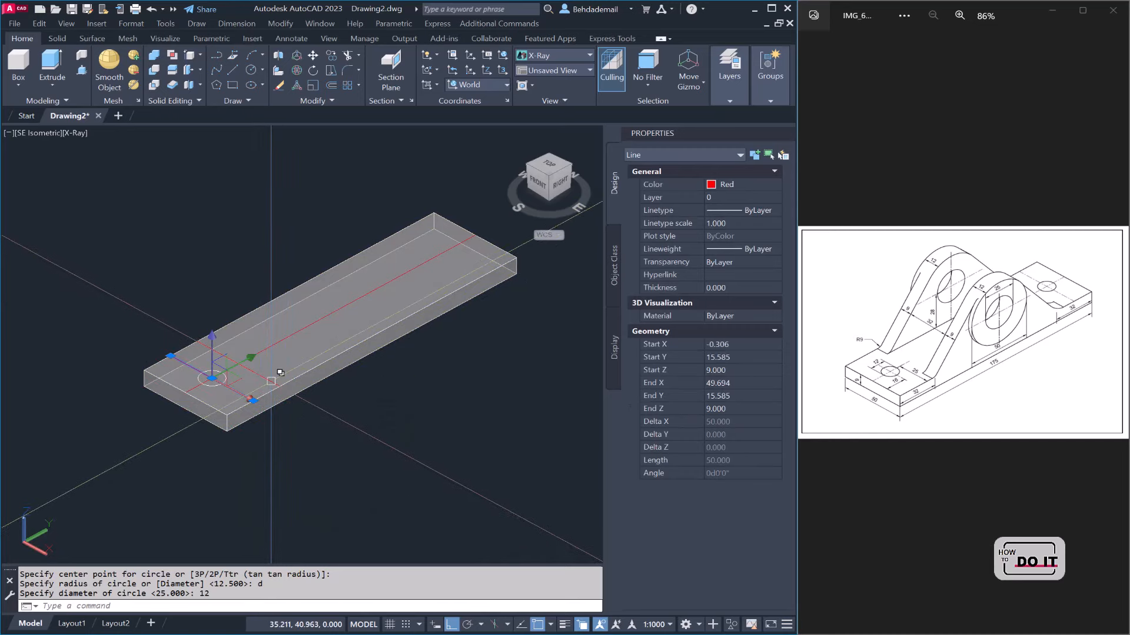
{"action": "left_click", "coordinate": [274, 385]}
{"action": "left_click", "coordinate": [318, 444]}
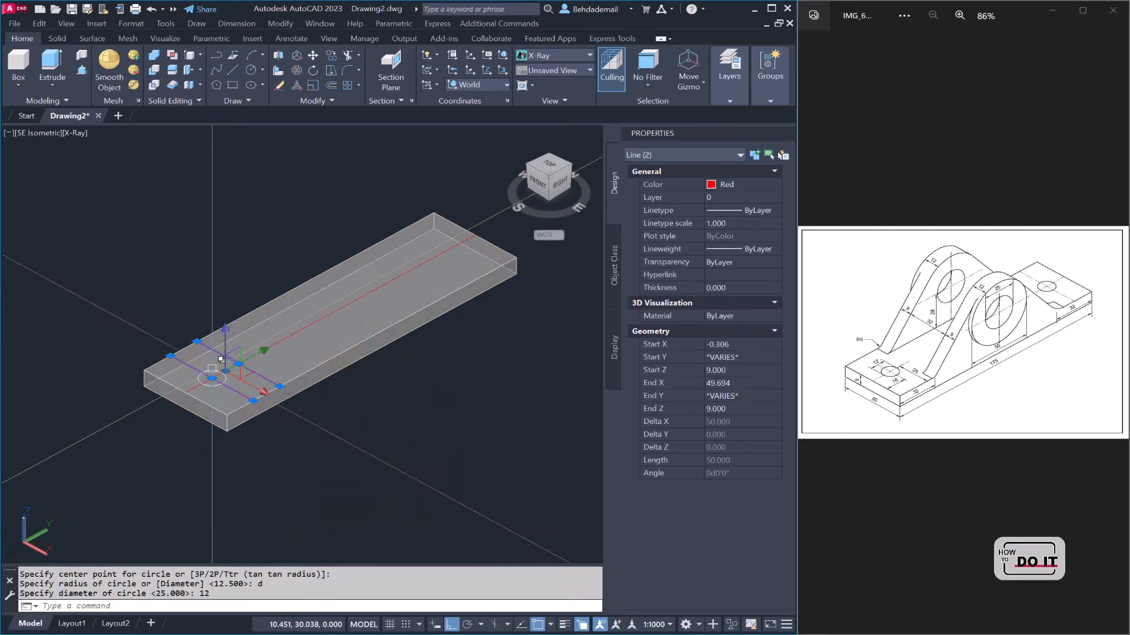
{"action": "left_click", "coordinate": [224, 382]}
{"action": "left_click", "coordinate": [263, 422]}
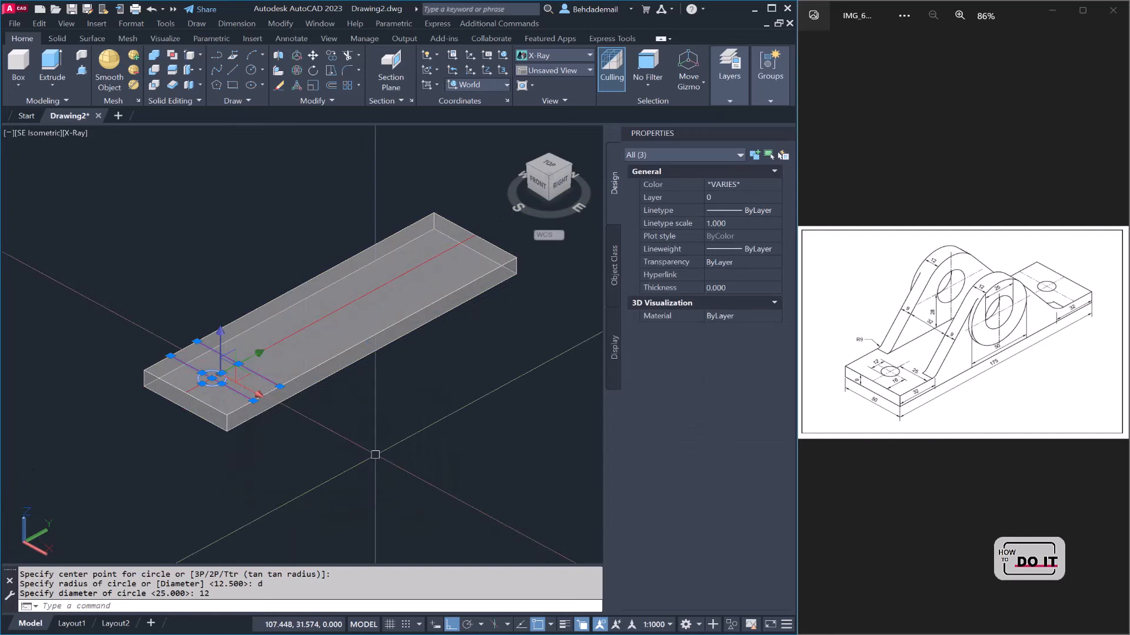
{"action": "type", "text": "mi"}
{"action": "key", "text": "Return"}
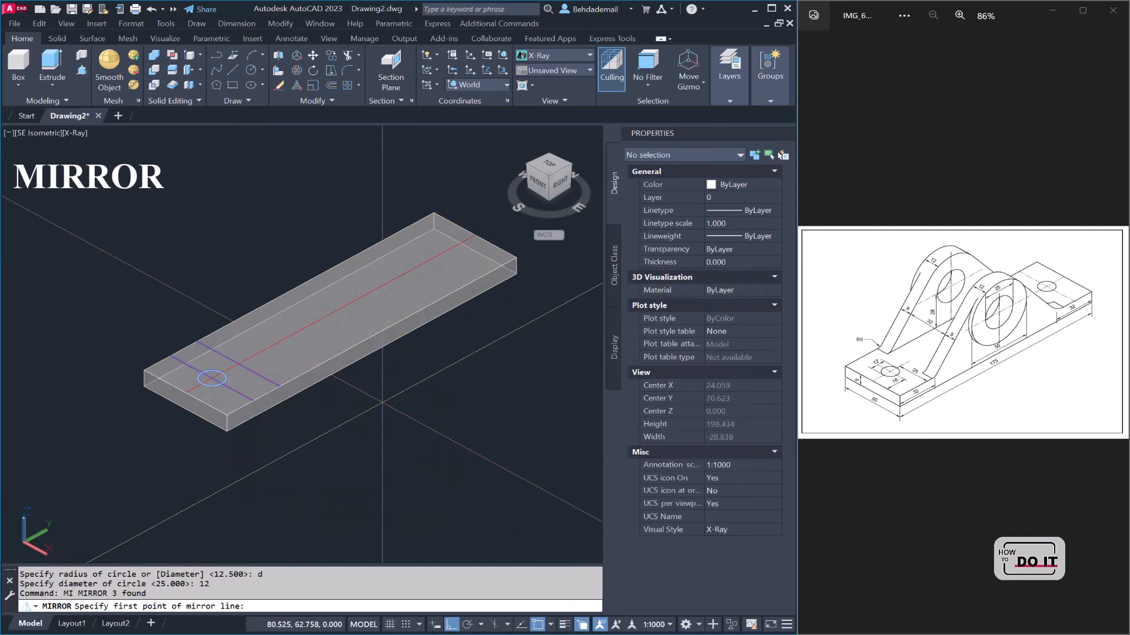
{"action": "left_click", "coordinate": [372, 353]}
{"action": "left_click", "coordinate": [453, 424]}
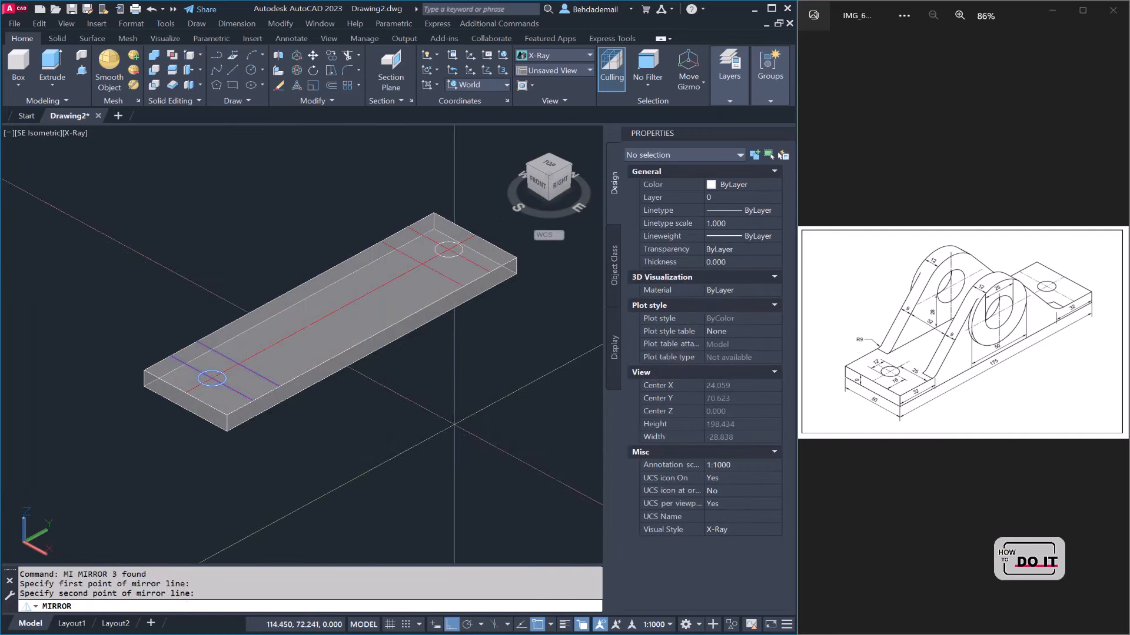
{"action": "key", "text": "Return"}
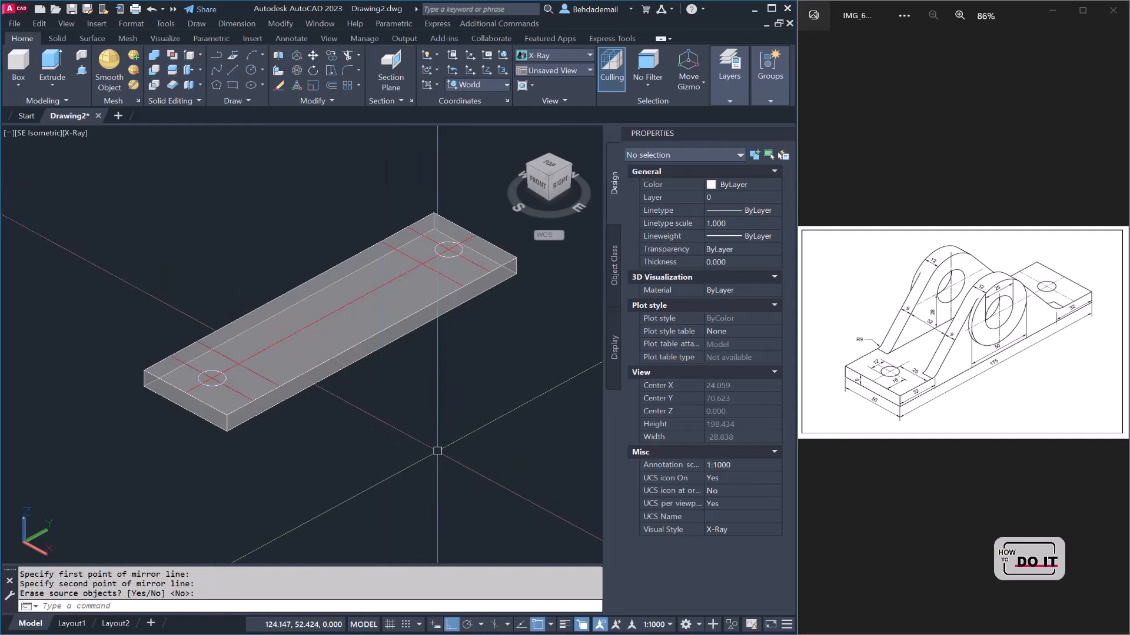
Step: Extrude both 12 mm circles downward into cylinders that extend past the plate's underside
{"action": "type", "text": "e"}
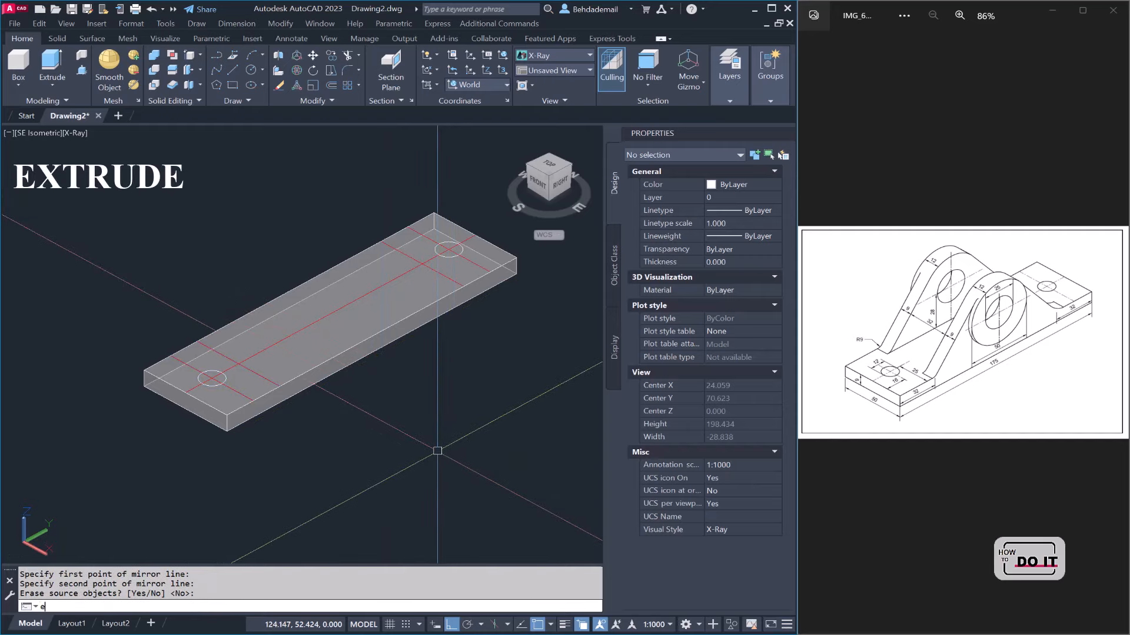
{"action": "type", "text": "xt"}
{"action": "key", "text": "Return"}
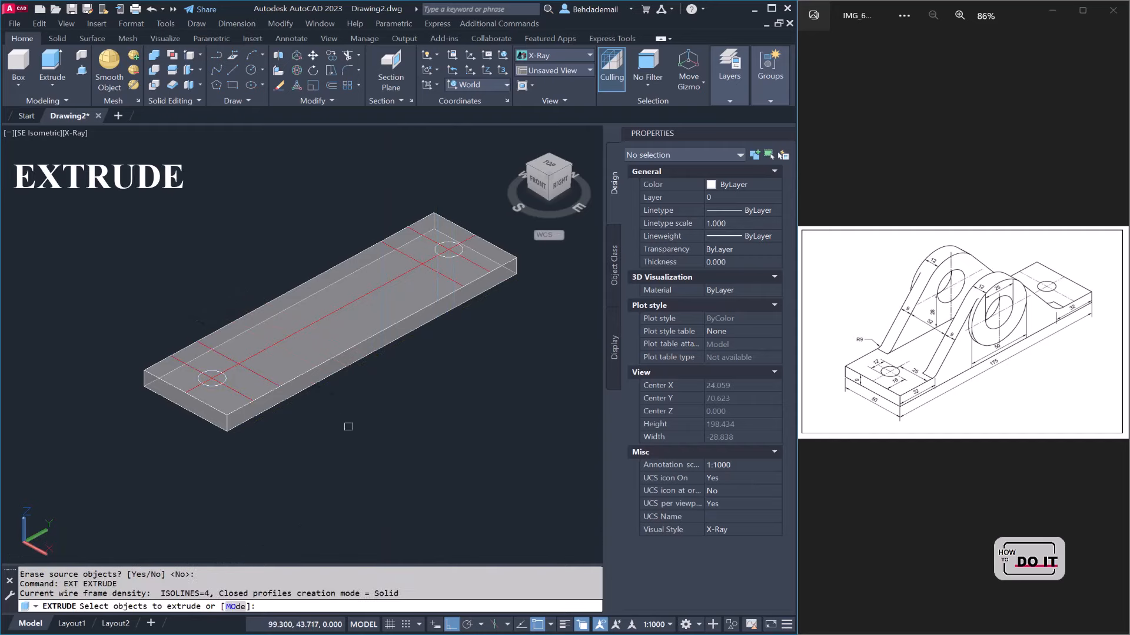
{"action": "left_click", "coordinate": [227, 374]}
{"action": "left_click", "coordinate": [265, 418]}
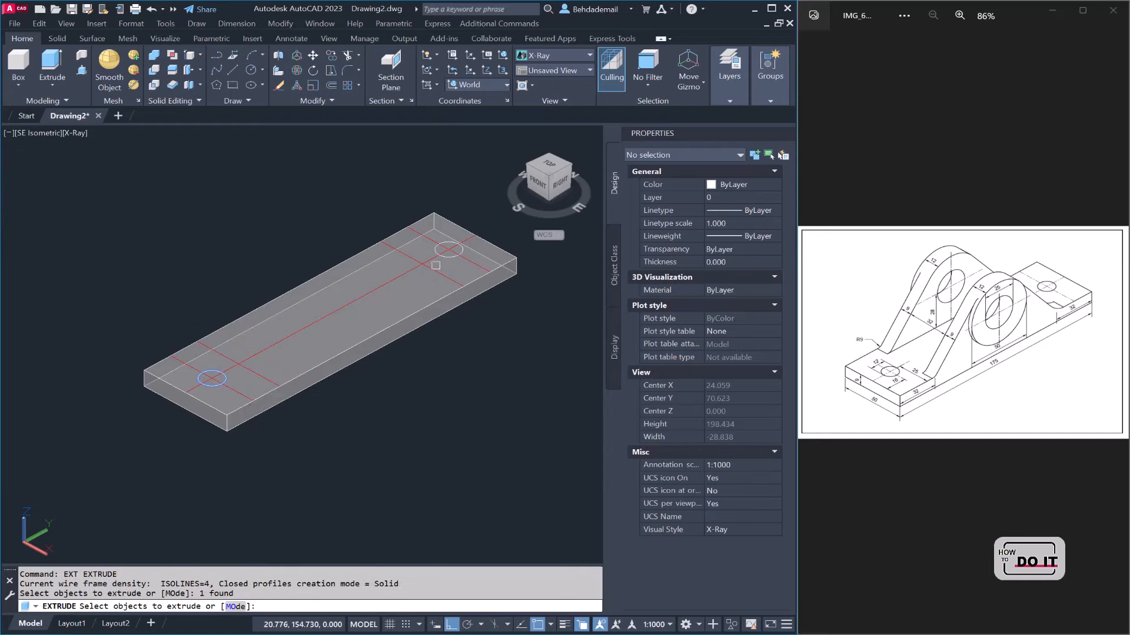
{"action": "left_click", "coordinate": [456, 260]}
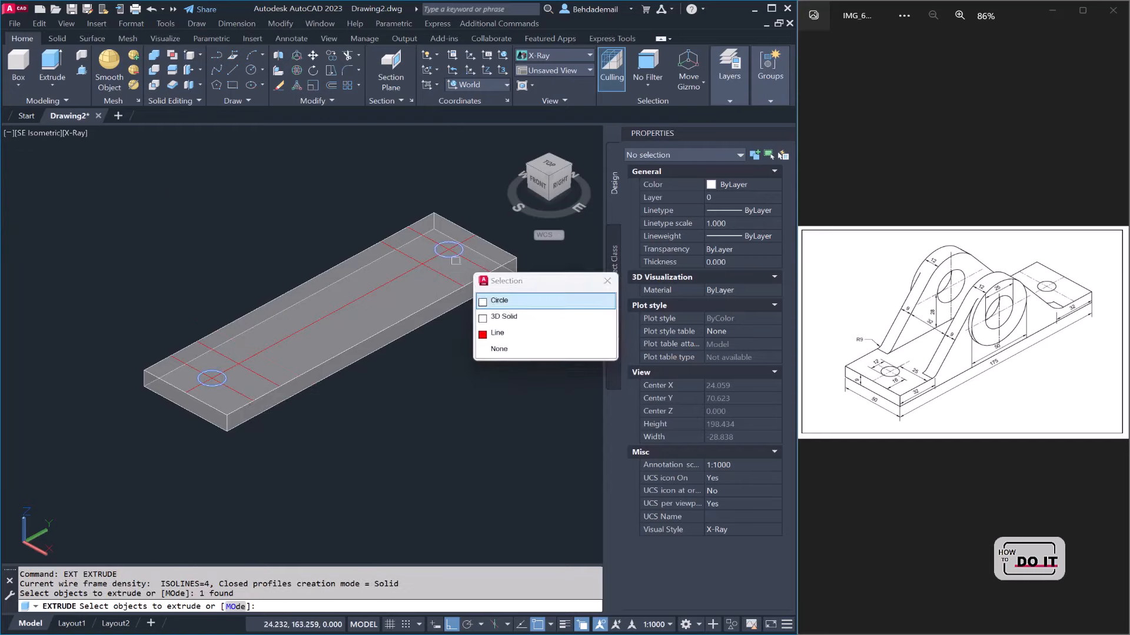
{"action": "left_click", "coordinate": [496, 296]}
{"action": "key", "text": "Return"}
{"action": "left_click", "coordinate": [481, 438]}
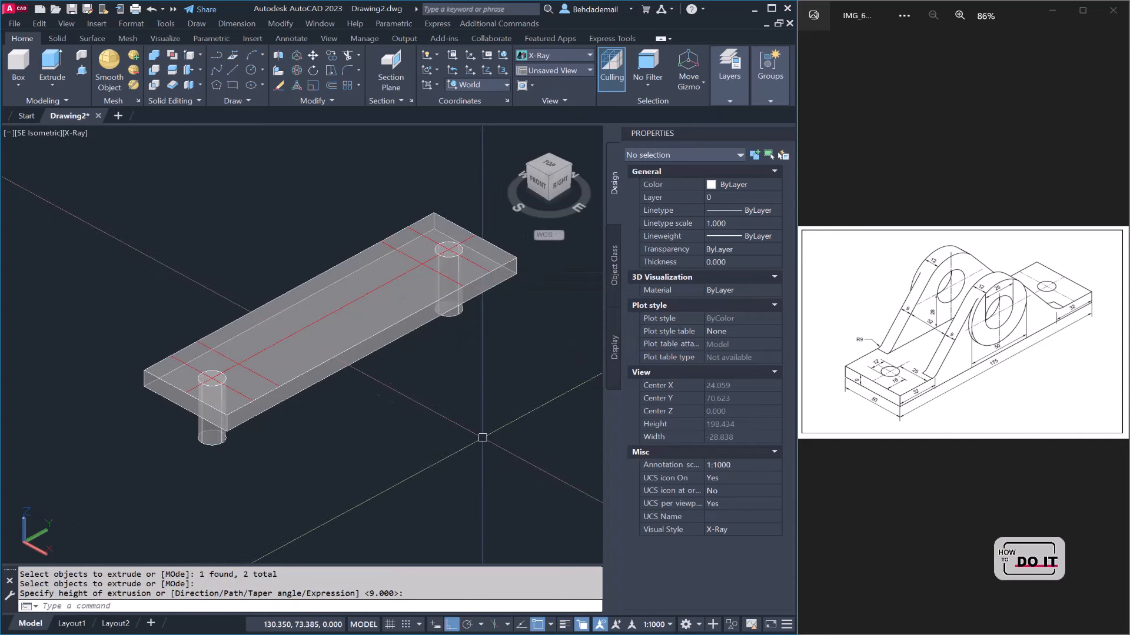
Step: Subtract both cylinders from the base plate to cut the two through holes
{"action": "type", "text": "Su"}
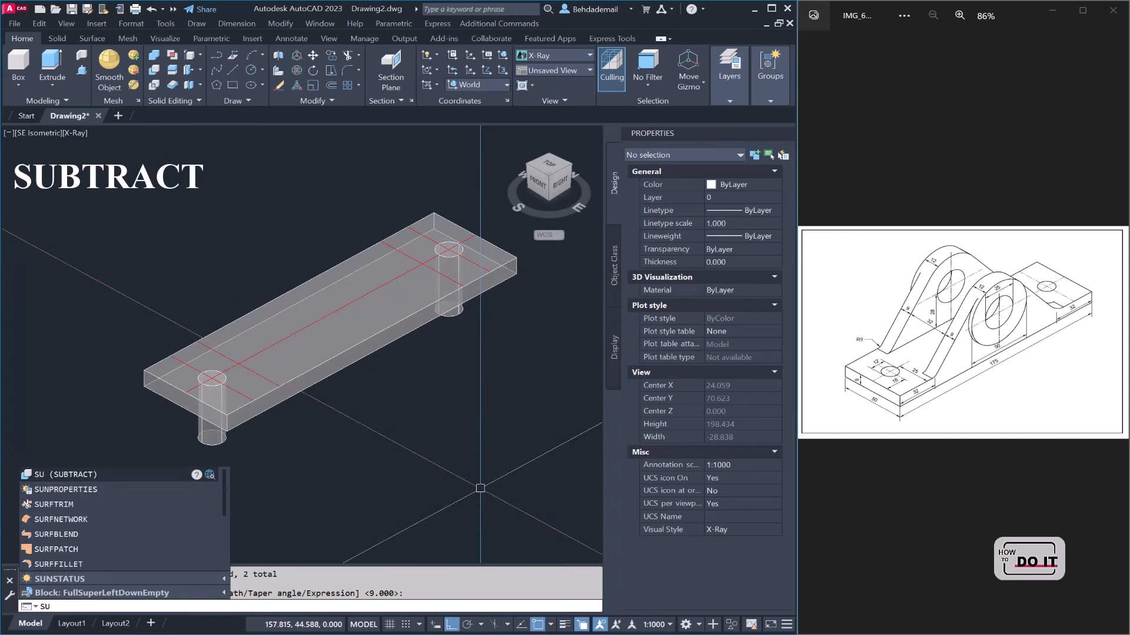
{"action": "key", "text": "Return"}
{"action": "left_click", "coordinate": [324, 380]}
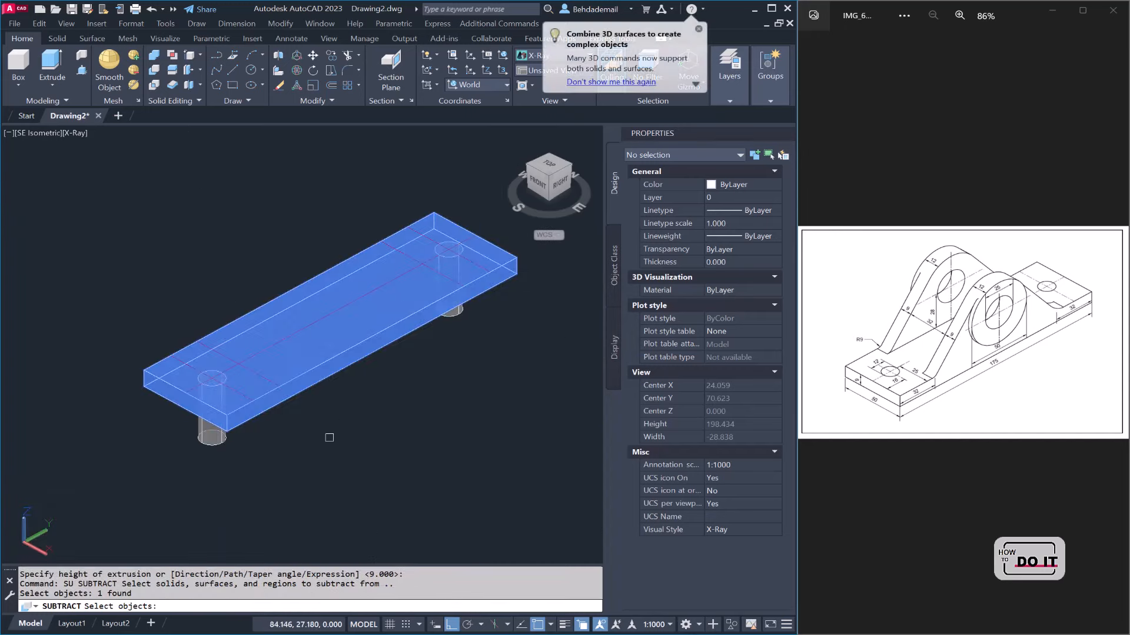
{"action": "key", "text": "Return"}
{"action": "left_click", "coordinate": [224, 445]}
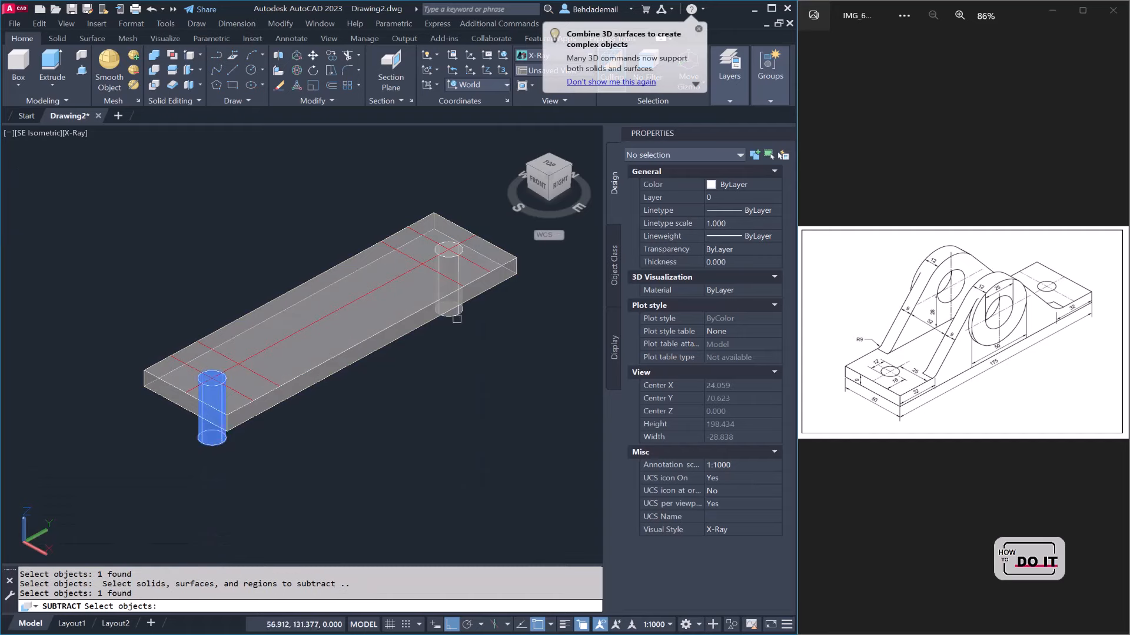
{"action": "left_click", "coordinate": [457, 319]}
{"action": "key", "text": "Return"}
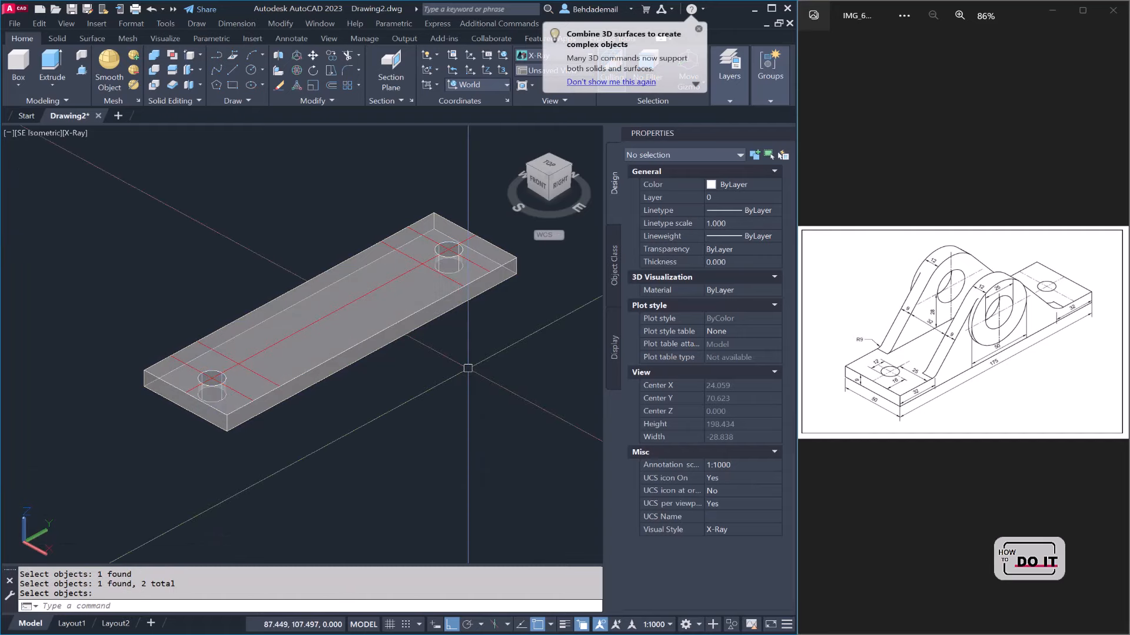
Step: Change the viewport's visual style to 2D Wireframe
{"action": "middle_click_drag", "start_coordinate": [468, 368], "coordinate": [448, 383]}
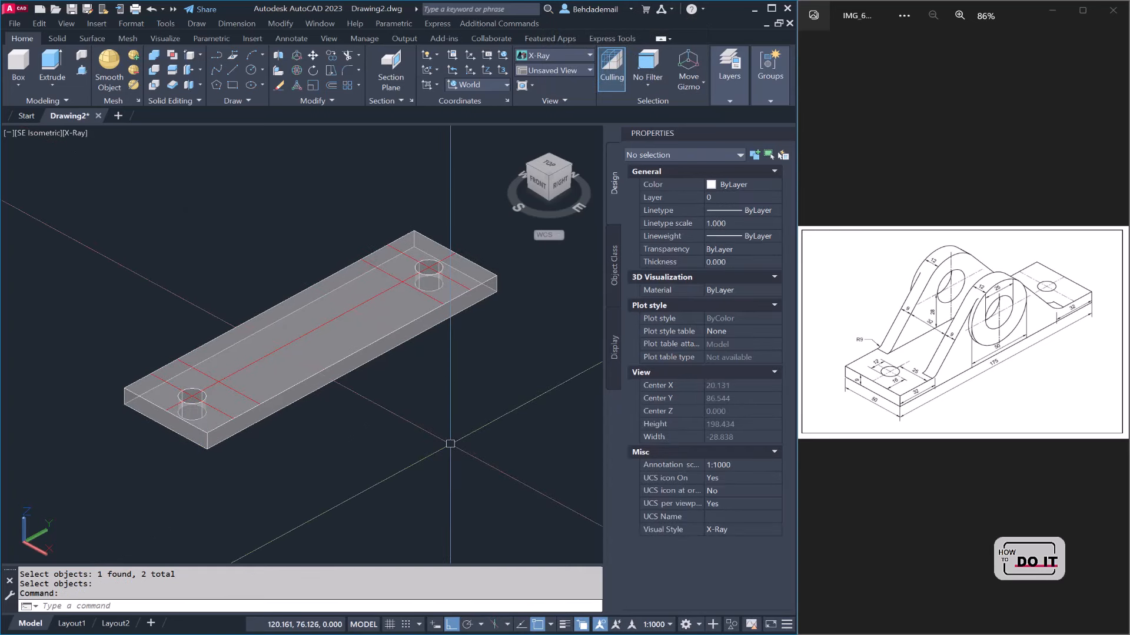
{"action": "left_click", "coordinate": [74, 133]}
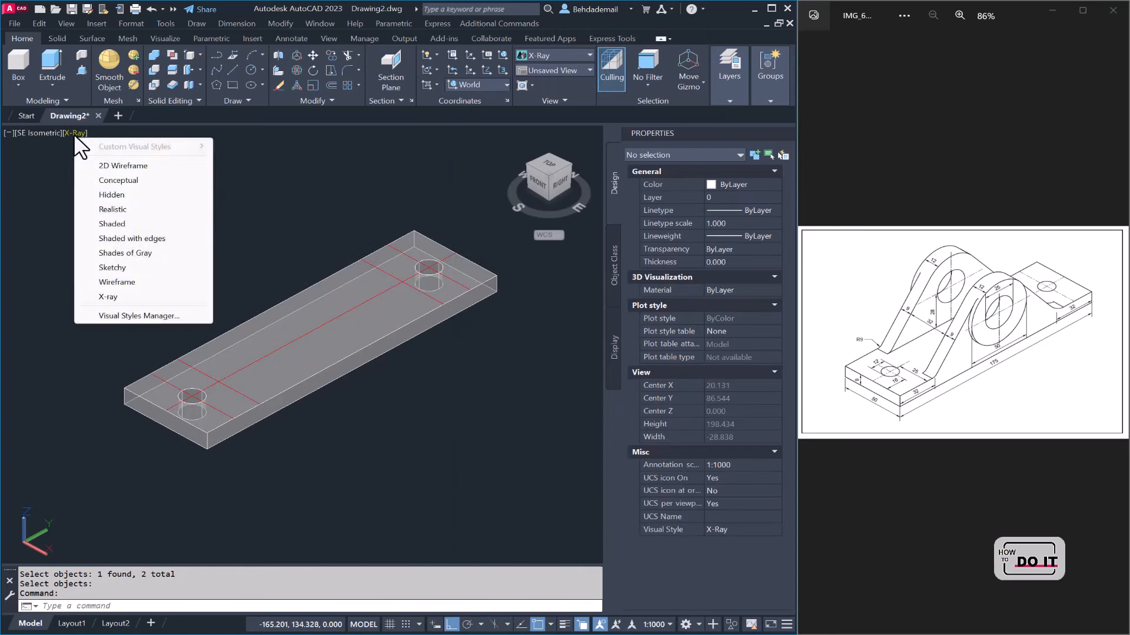
{"action": "left_click", "coordinate": [98, 164]}
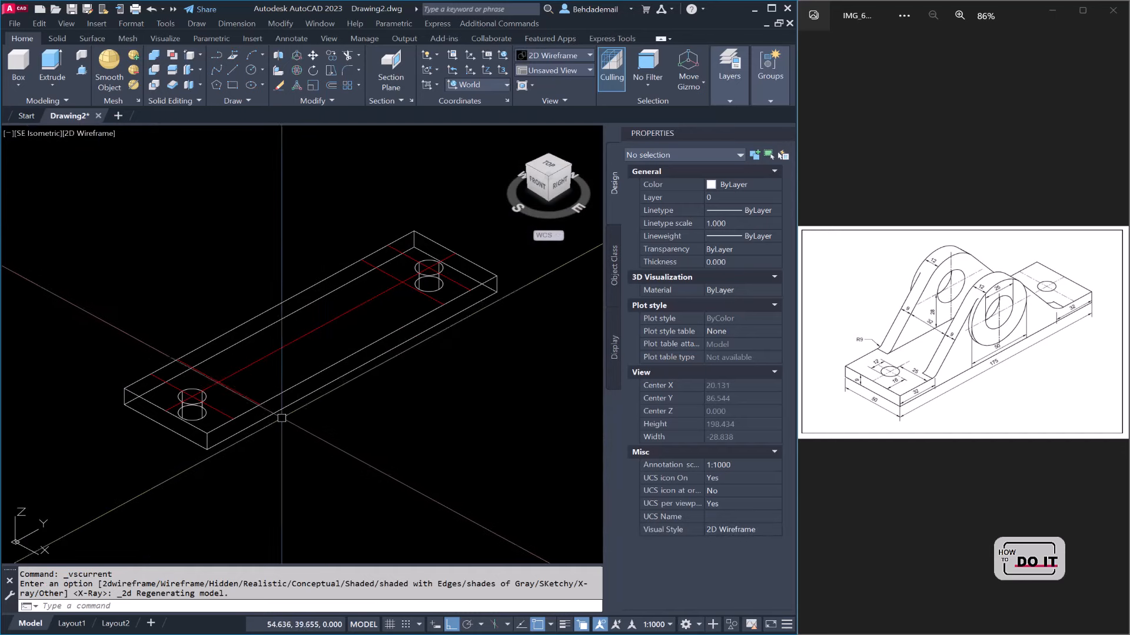
Step: Delete the lengthwise centerline and the two crosswise red lines that pass through the hole centers
{"action": "left_click", "coordinate": [218, 410]}
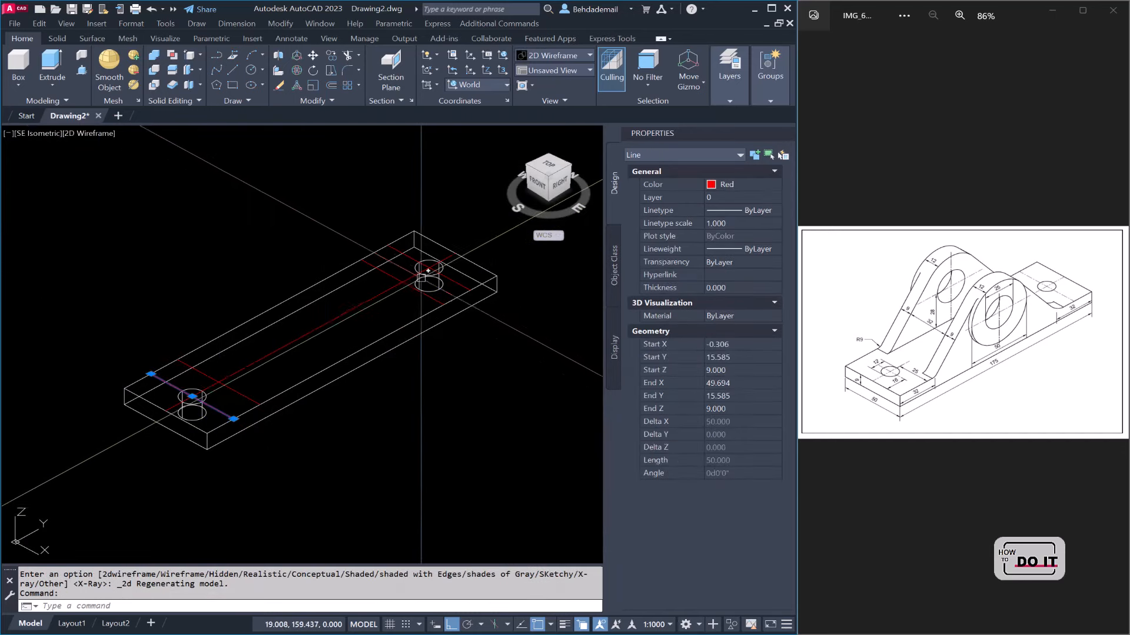
{"action": "left_click", "coordinate": [439, 273]}
{"action": "left_click", "coordinate": [350, 314]}
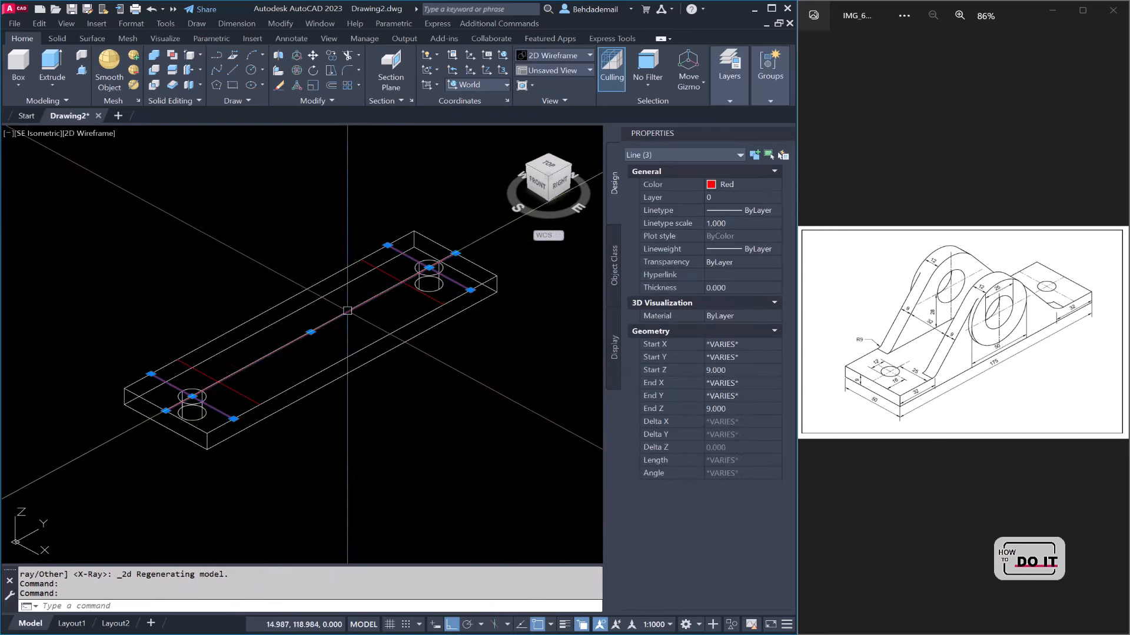
{"action": "key", "text": "Delete"}
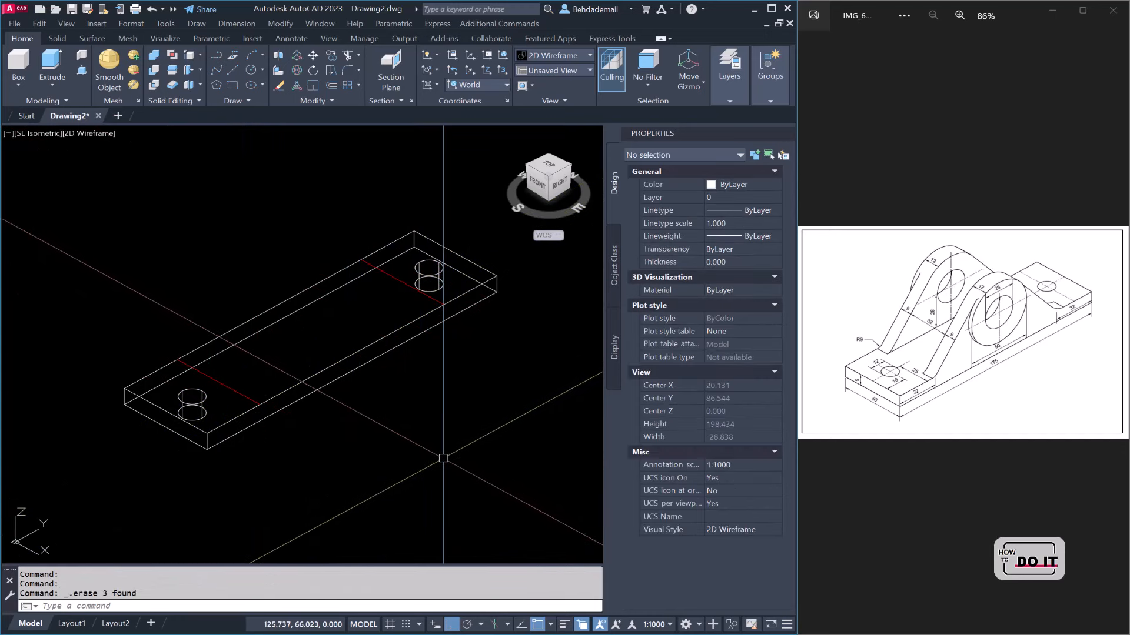
Step: Draw a 28 mm vertical line upward from the midpoint of the near long edge of the plate's top face
{"action": "type", "text": "l"}
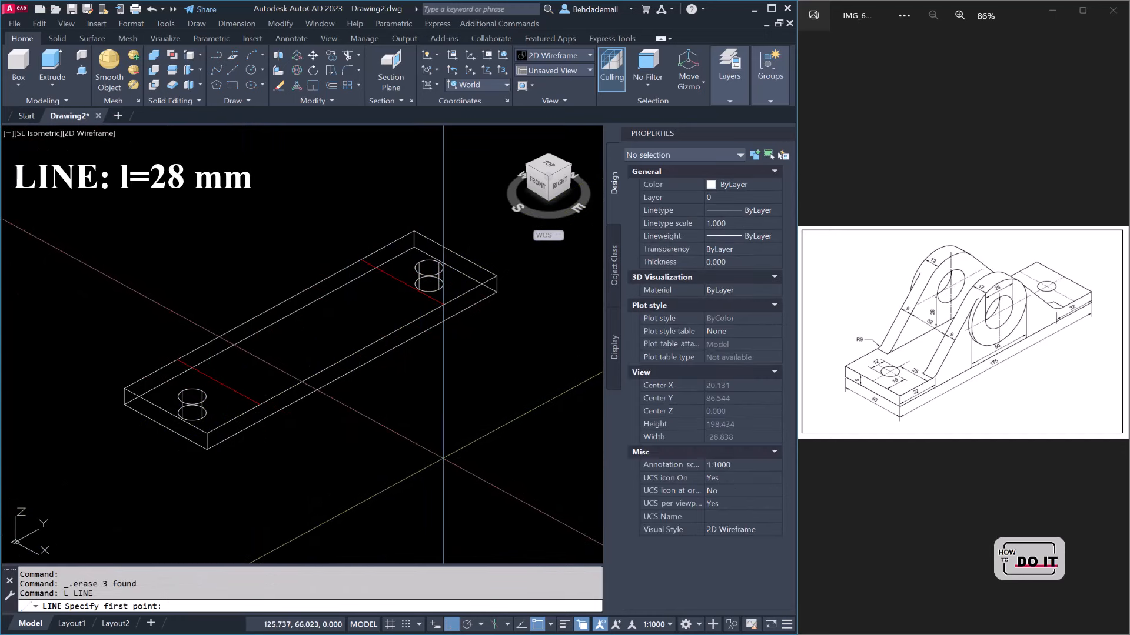
{"action": "left_click", "coordinate": [352, 353]}
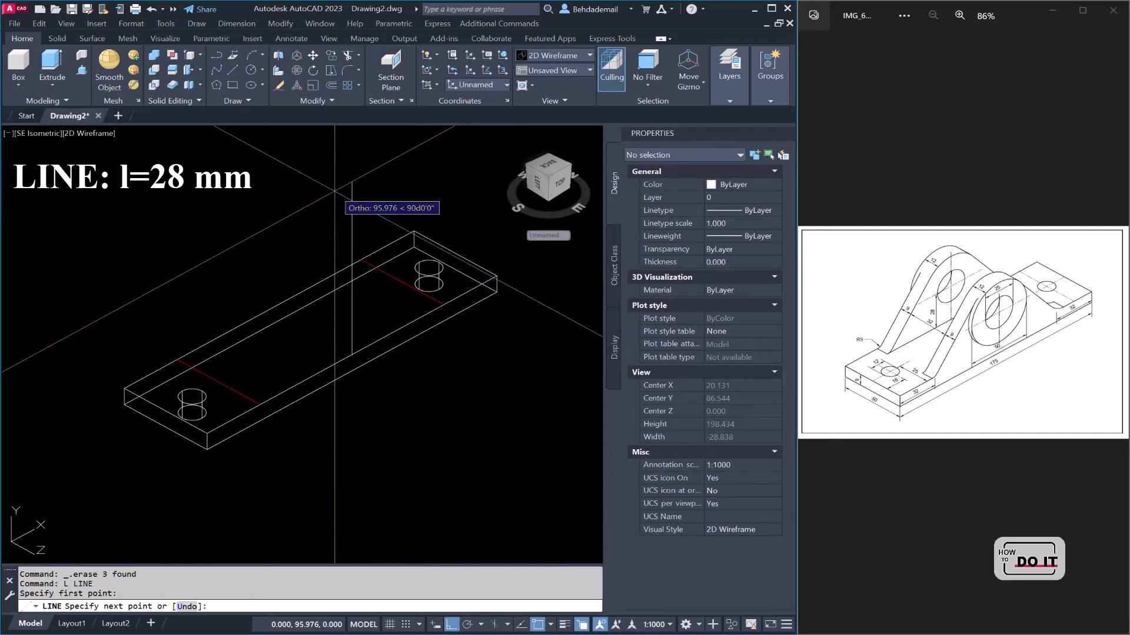
{"action": "key", "text": "Return"}
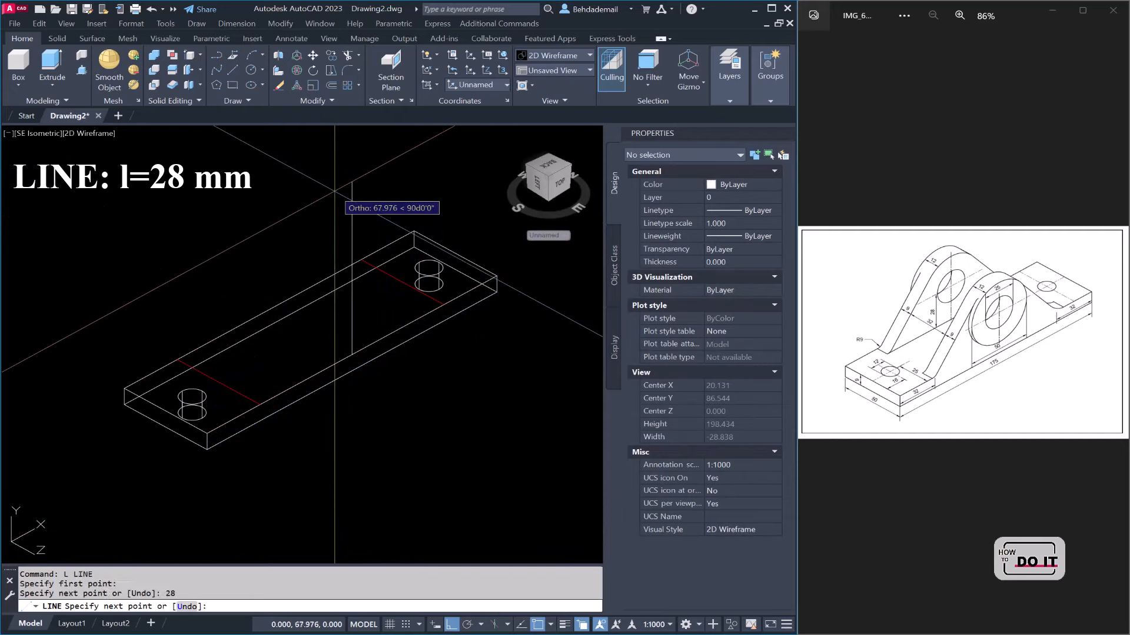
{"action": "key", "text": "Return"}
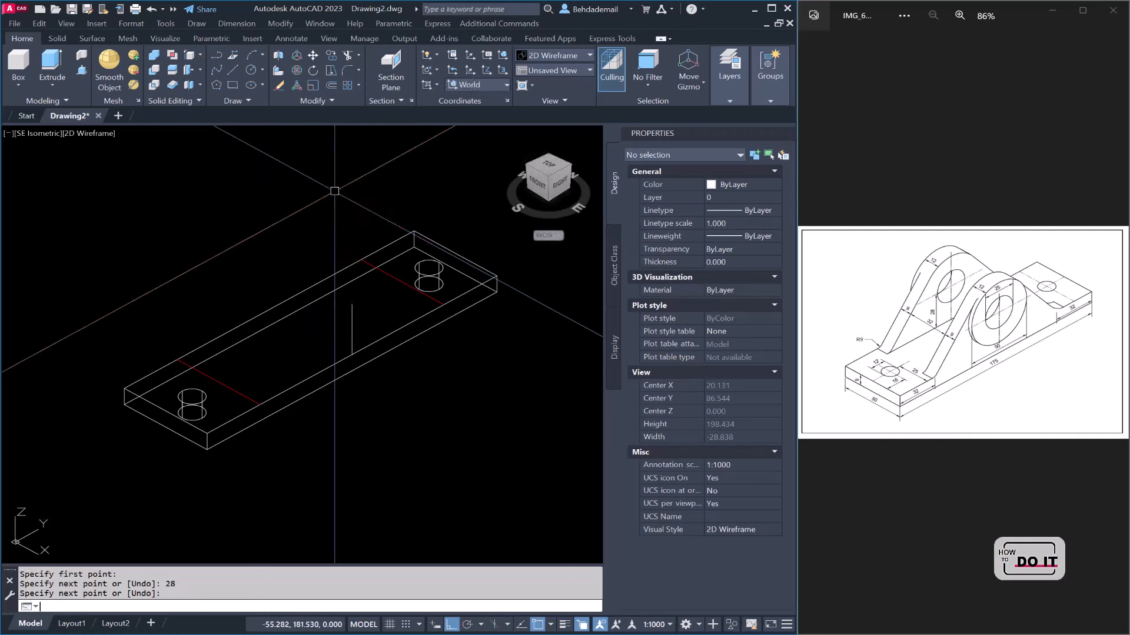
Step: Set the UCS origin at the plate's nearest bottom corner, with X along the long bottom edge and Y up the vertical edge
{"action": "middle_click_drag", "start_coordinate": [437, 419], "coordinate": [431, 385]}
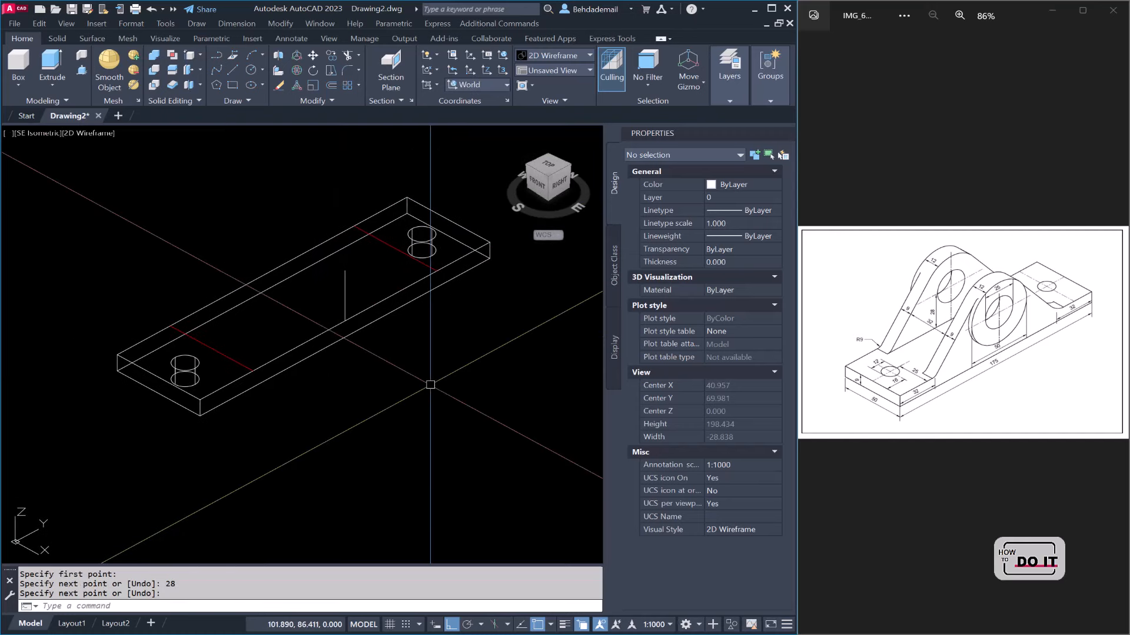
{"action": "type", "text": "ucs"}
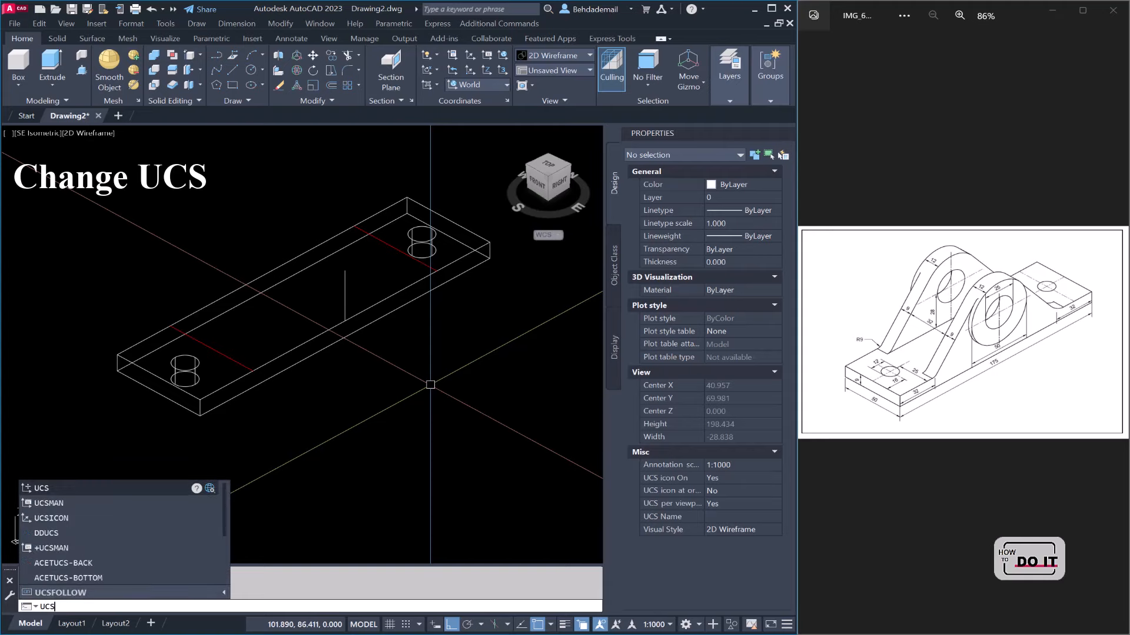
{"action": "key", "text": "Return"}
{"action": "scroll", "coordinate": [277, 468], "scroll_direction": "up", "scroll_amount": 5}
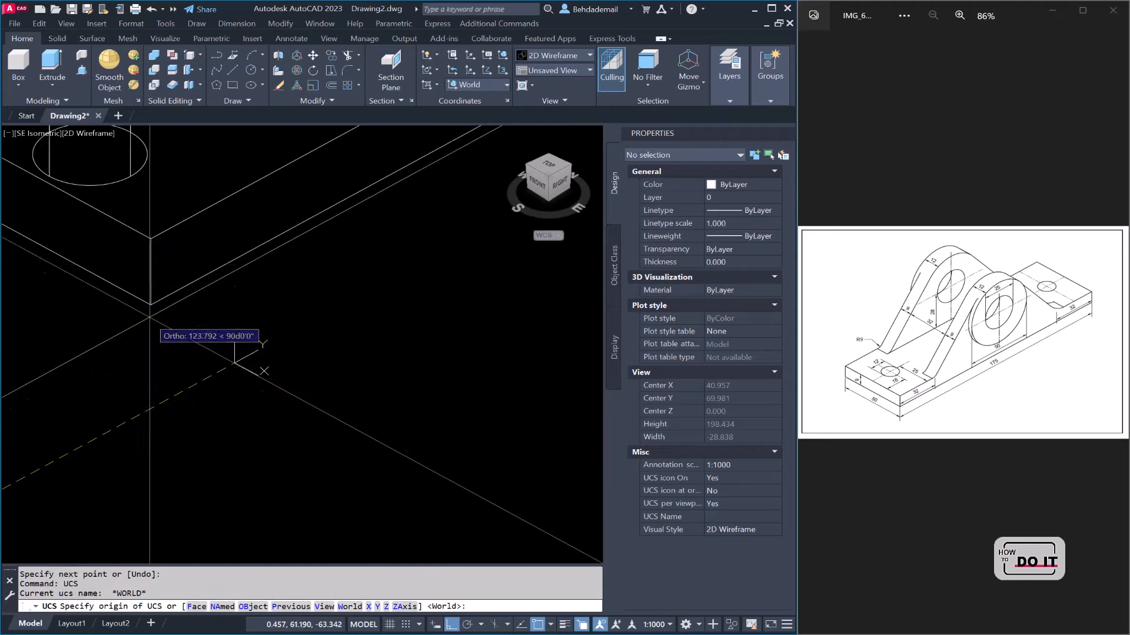
{"action": "left_click", "coordinate": [150, 305]}
{"action": "left_click", "coordinate": [222, 265]}
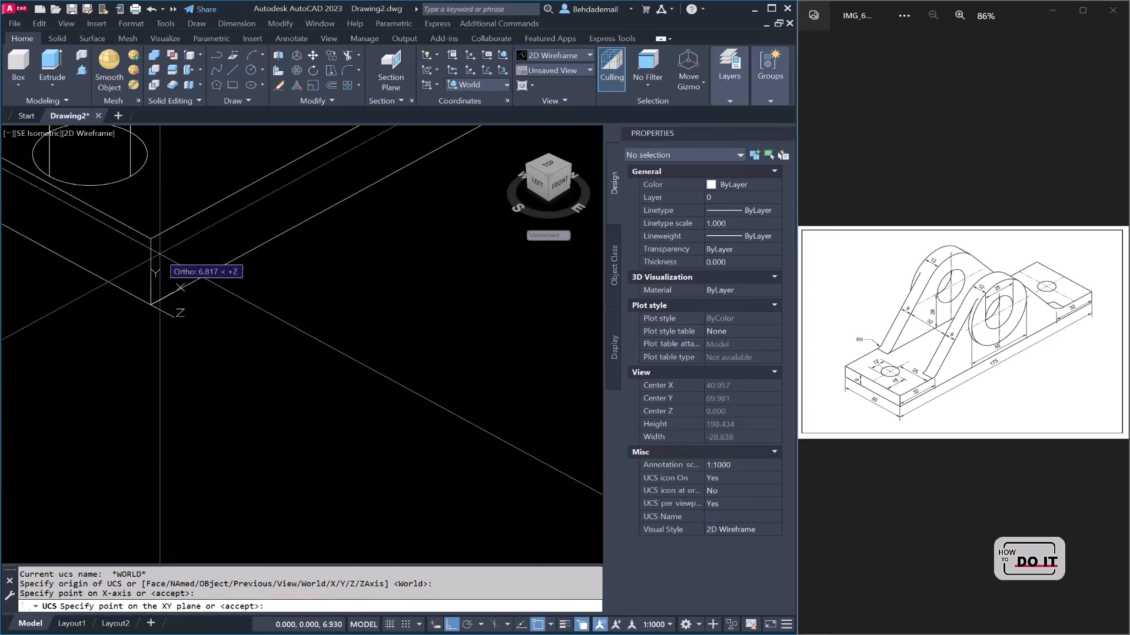
{"action": "left_click", "coordinate": [151, 239]}
{"action": "scroll", "coordinate": [244, 432], "scroll_direction": "down", "scroll_amount": 8}
{"action": "scroll", "coordinate": [338, 385], "scroll_direction": "up", "scroll_amount": 4}
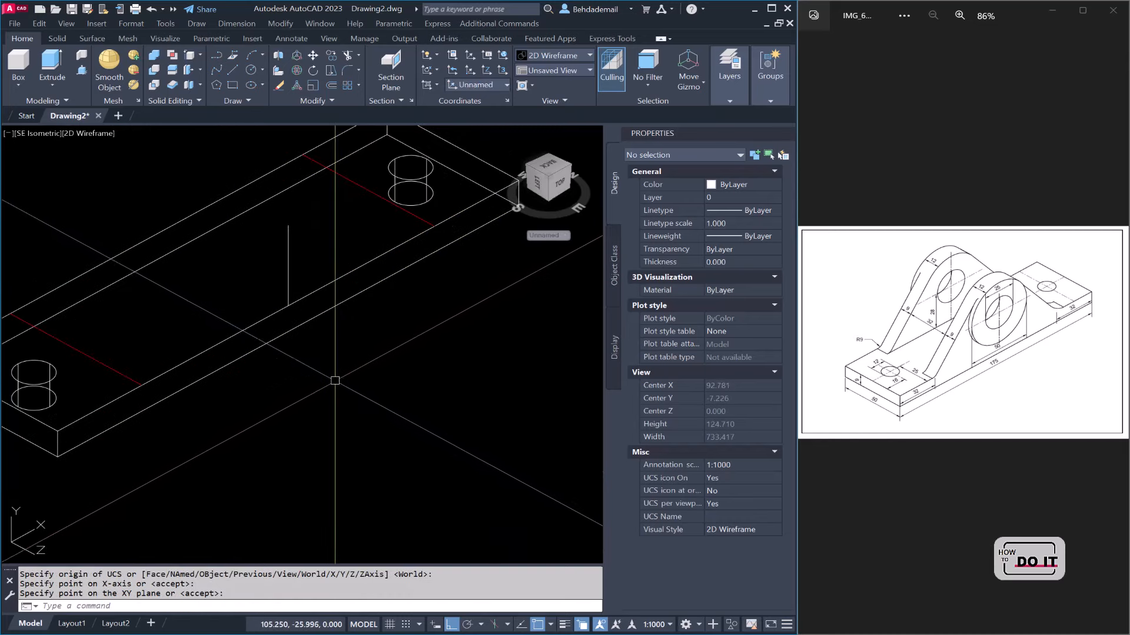
Step: Draw a 25 mm diameter circle centered on the upper end of the vertical line above the plate's near long edge
{"action": "middle_click_drag", "start_coordinate": [335, 381], "coordinate": [364, 402]}
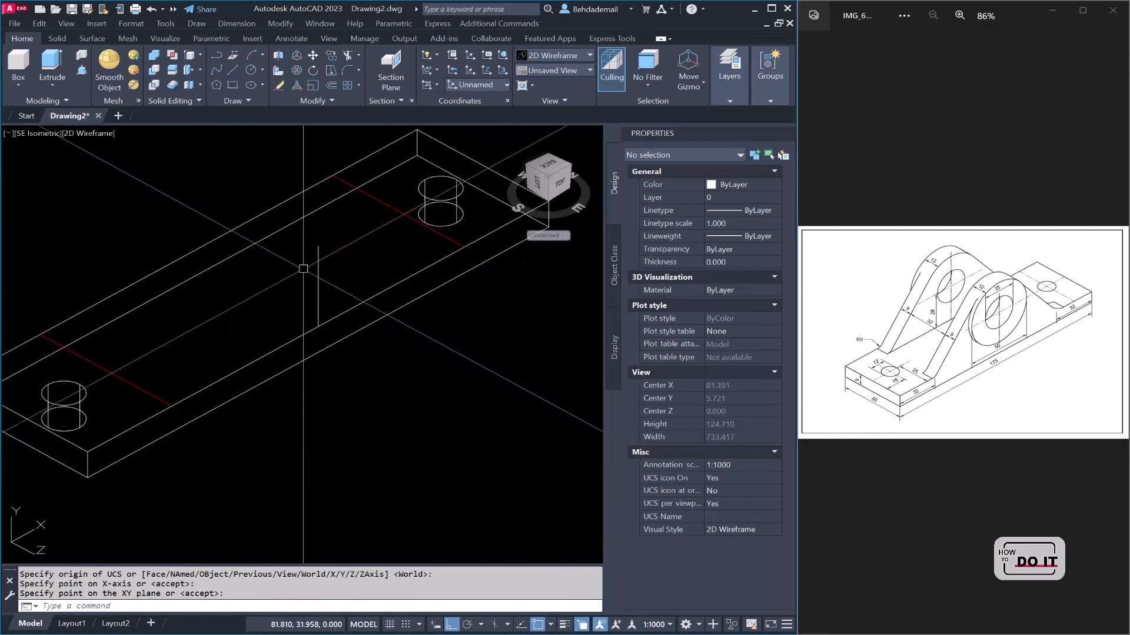
{"action": "type", "text": "c"}
{"action": "key", "text": "Return"}
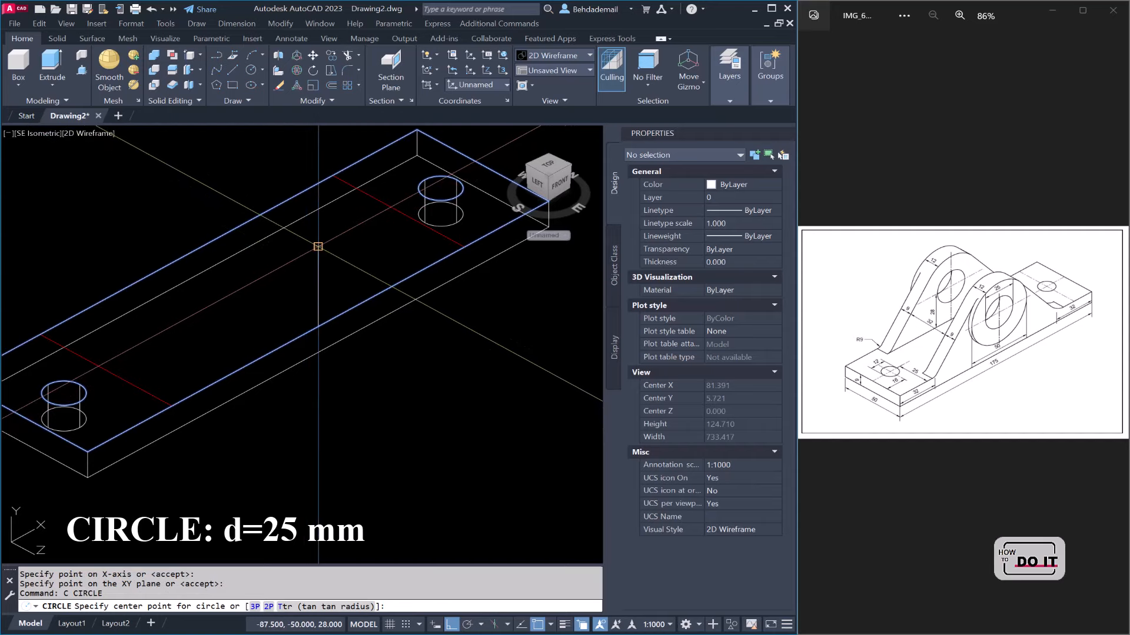
{"action": "key", "text": "Escape"}
{"action": "key", "text": "Return"}
{"action": "left_click", "coordinate": [318, 247]}
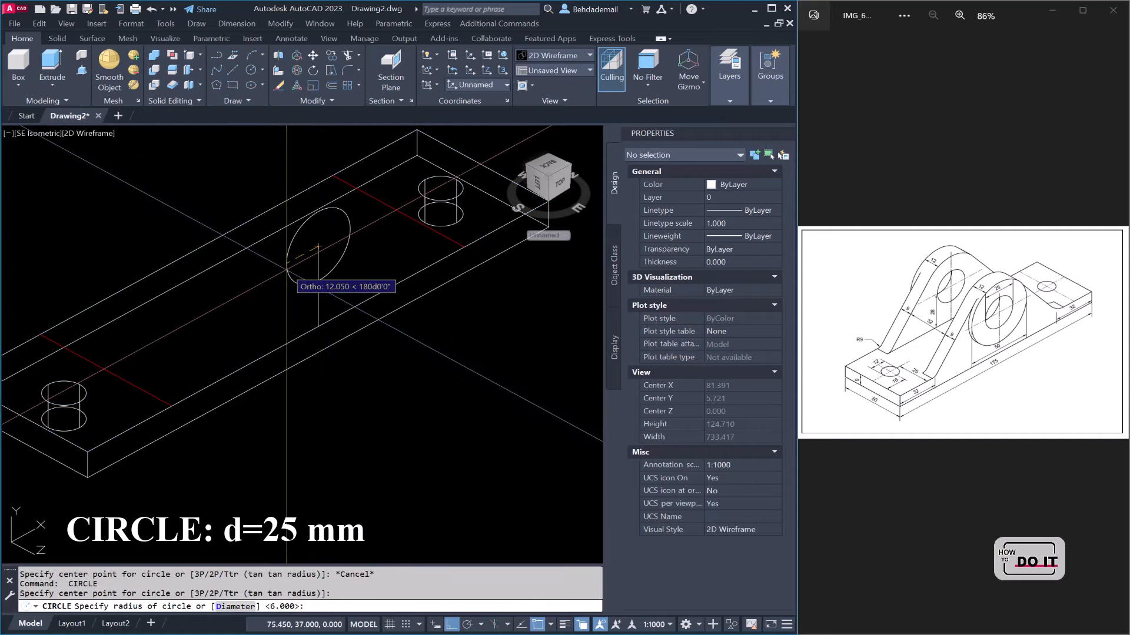
{"action": "type", "text": "d"}
{"action": "key", "text": "Return"}
{"action": "type", "text": "25"}
{"action": "key", "text": "Return"}
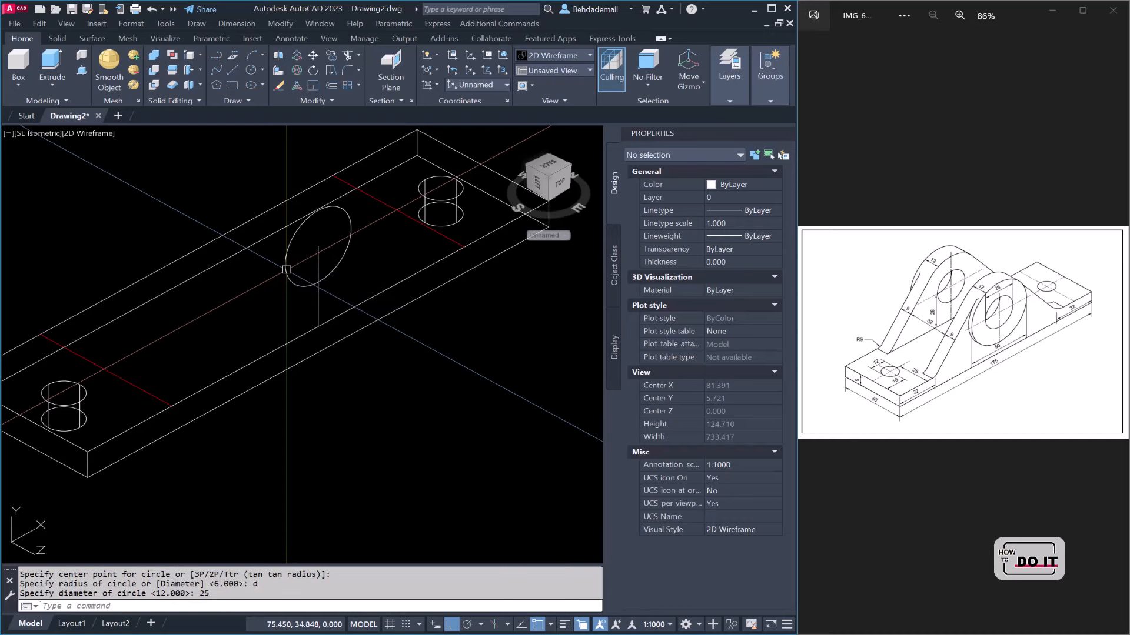
Step: Draw a 50 mm diameter circle concentric with the 25 mm circle at the vertical line's upper end
{"action": "type", "text": "c"}
{"action": "key", "text": "Return"}
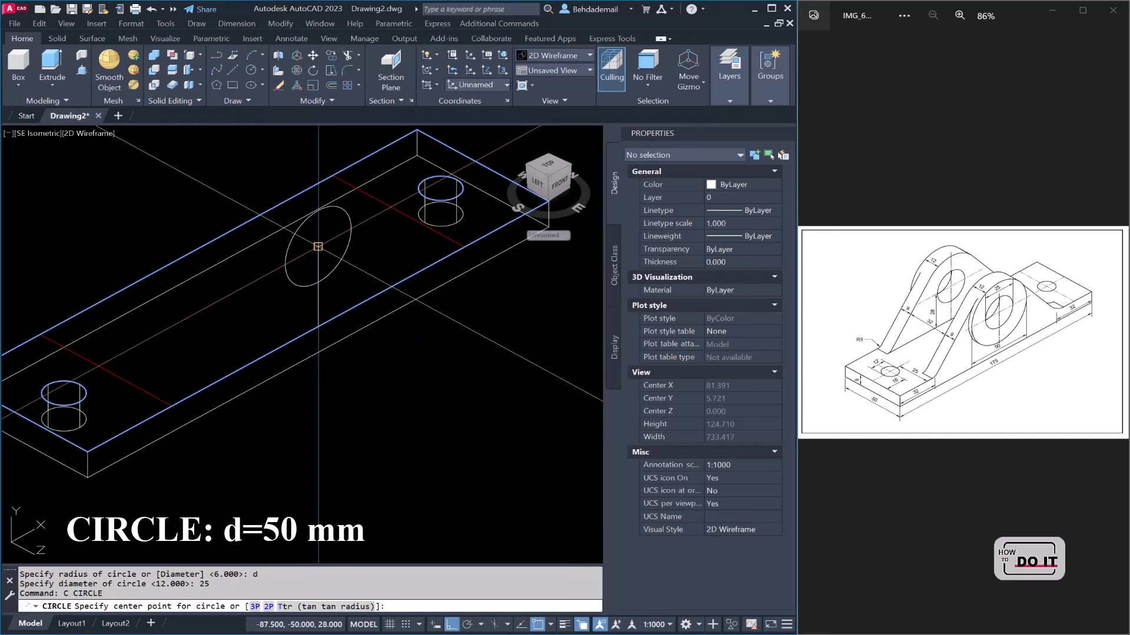
{"action": "key", "text": "Escape"}
{"action": "key", "text": "Return"}
{"action": "left_click", "coordinate": [318, 246]}
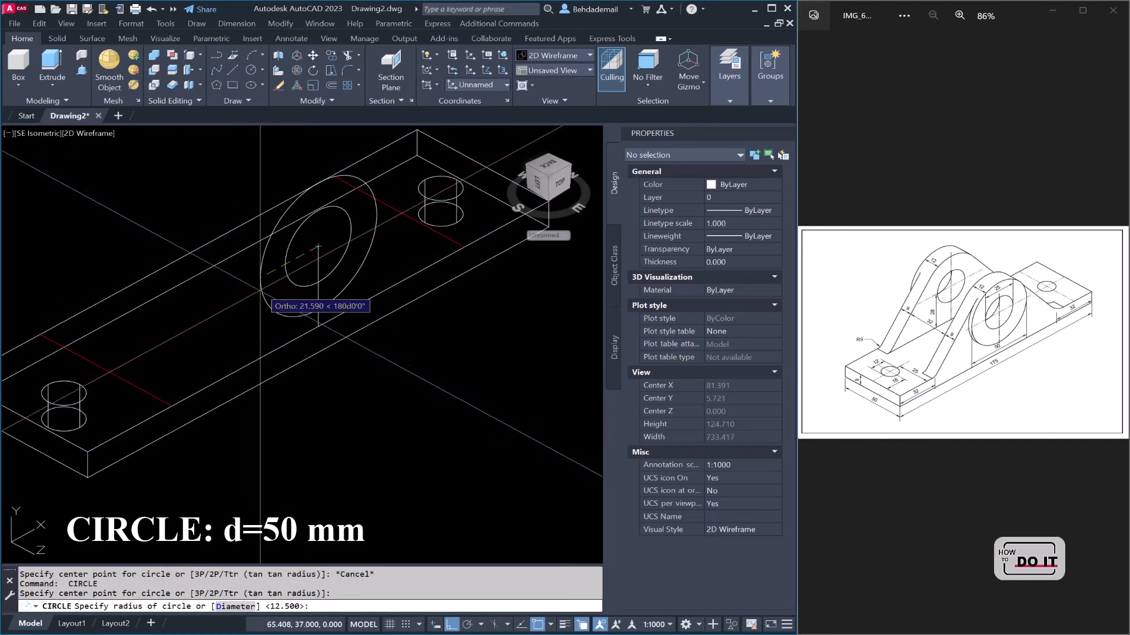
{"action": "type", "text": "d"}
{"action": "key", "text": "Return"}
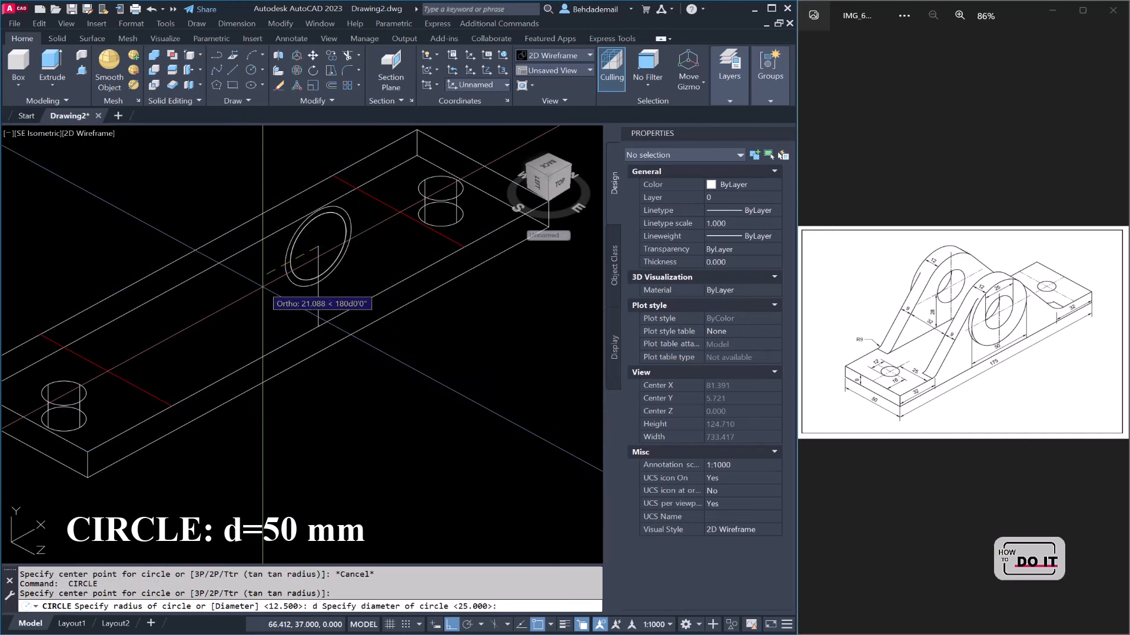
{"action": "type", "text": "50"}
{"action": "key", "text": "Return"}
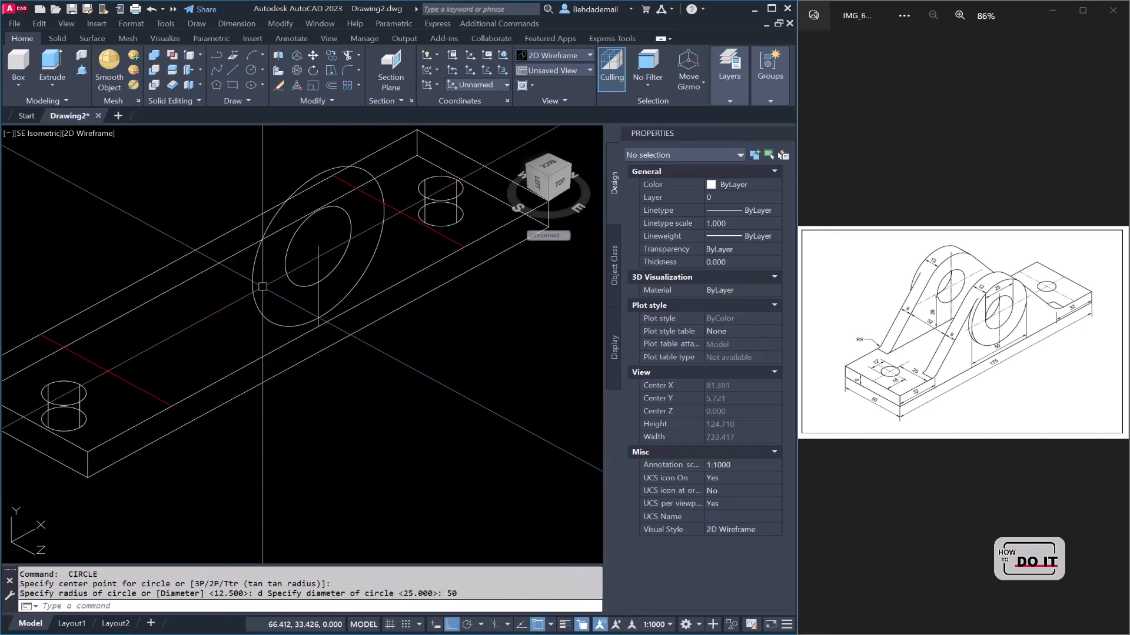
Step: Draw a circle of radius 9 mm centered where the red line nearest the UCS origin meets the plate's near top edge
{"action": "scroll", "coordinate": [356, 419], "scroll_direction": "down", "scroll_amount": 2}
{"action": "scroll", "coordinate": [356, 419], "scroll_direction": "up", "scroll_amount": 4}
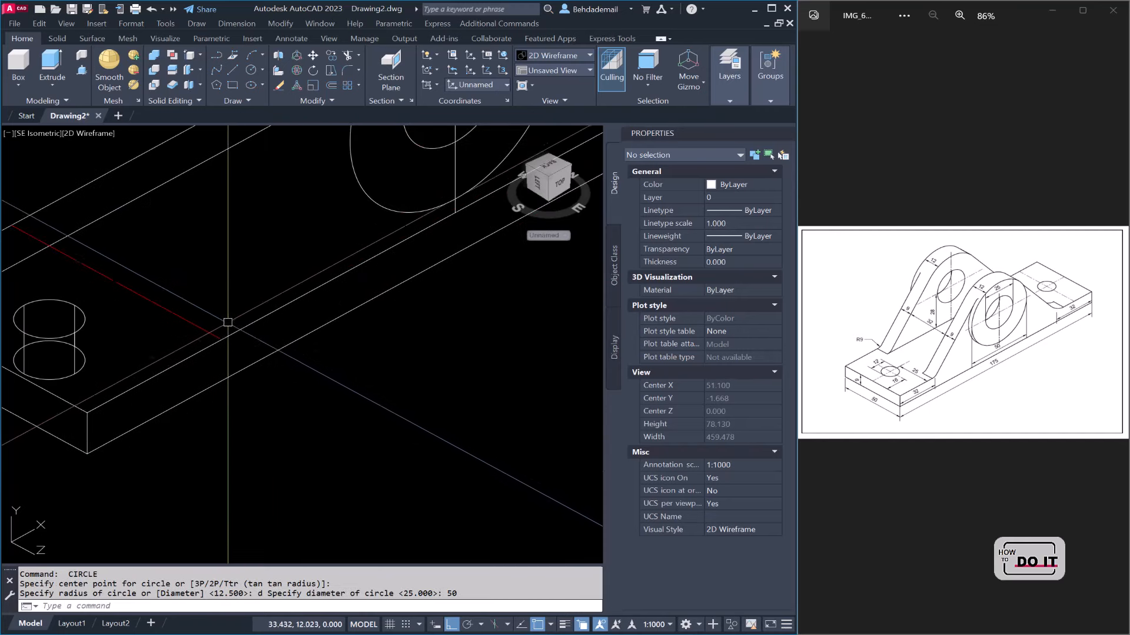
{"action": "type", "text": "c"}
{"action": "key", "text": "Return"}
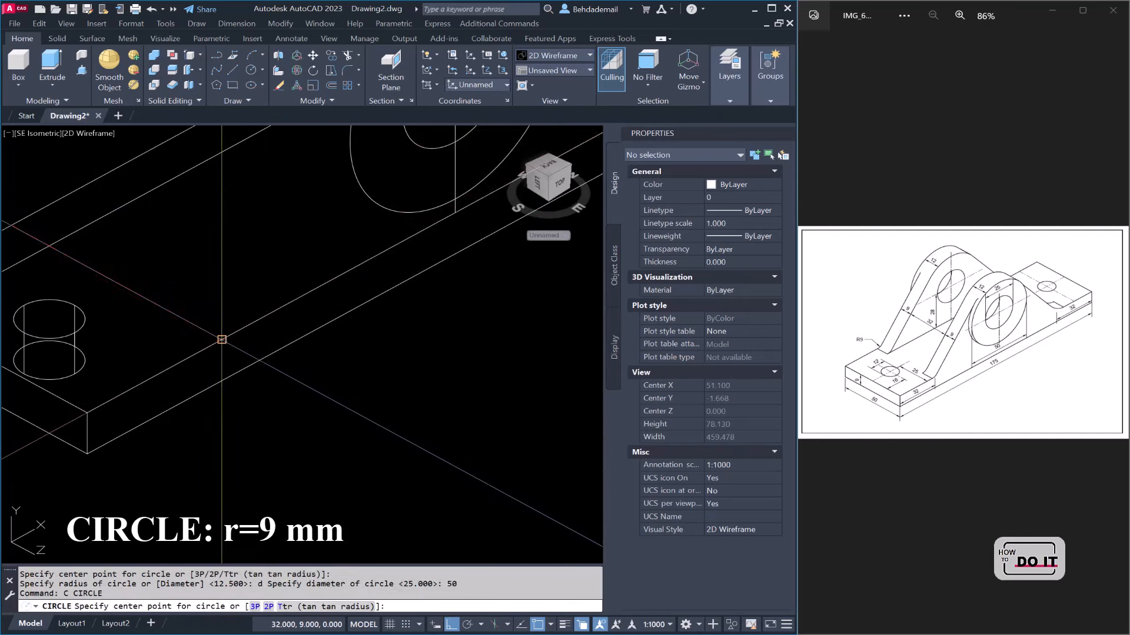
{"action": "left_click", "coordinate": [222, 335]}
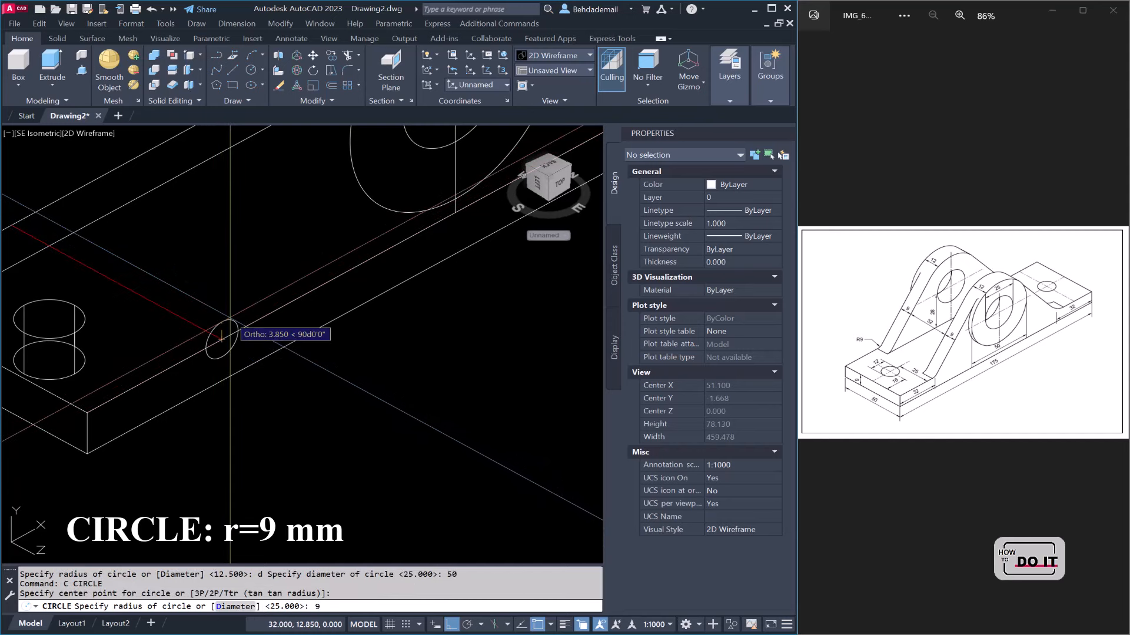
{"action": "type", "text": "9"}
{"action": "key", "text": "Return"}
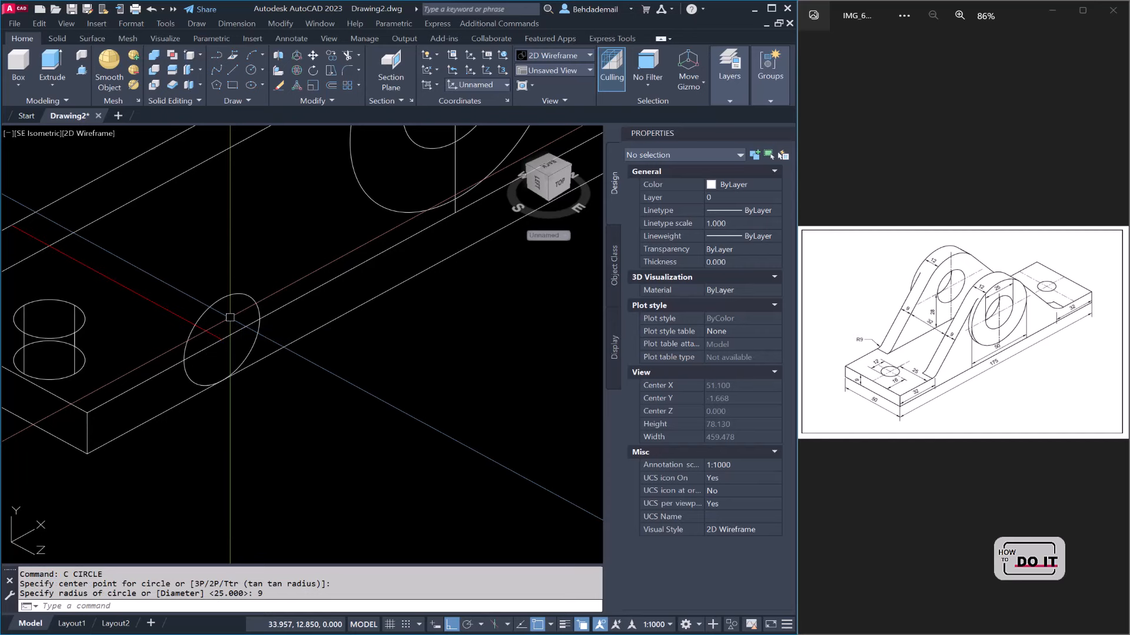
Step: Move the 9 mm radius circle up by its bottom quadrant onto the red line's near end so it rests on the plate
{"action": "left_click", "coordinate": [236, 294]}
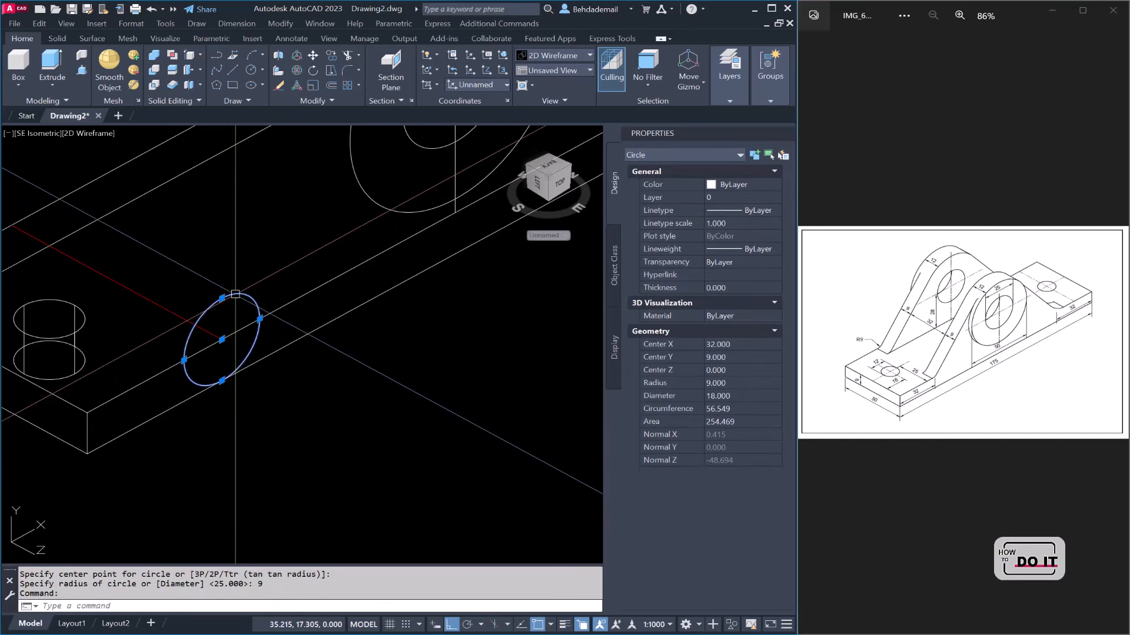
{"action": "type", "text": "m"}
{"action": "key", "text": "Return"}
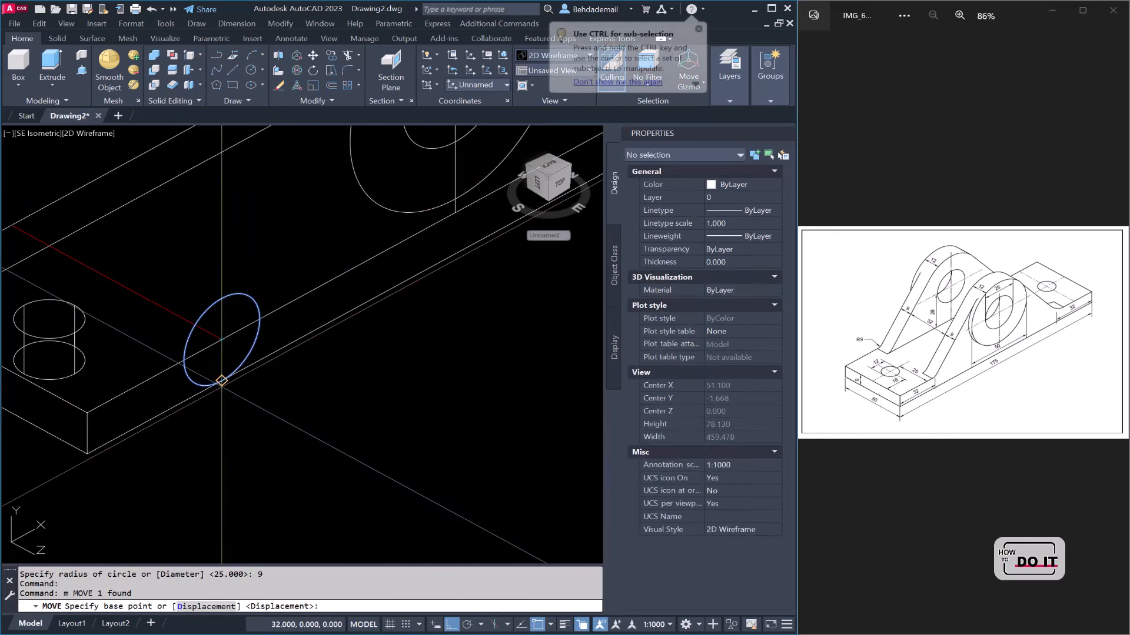
{"action": "left_click", "coordinate": [221, 381]}
{"action": "left_click", "coordinate": [222, 340]}
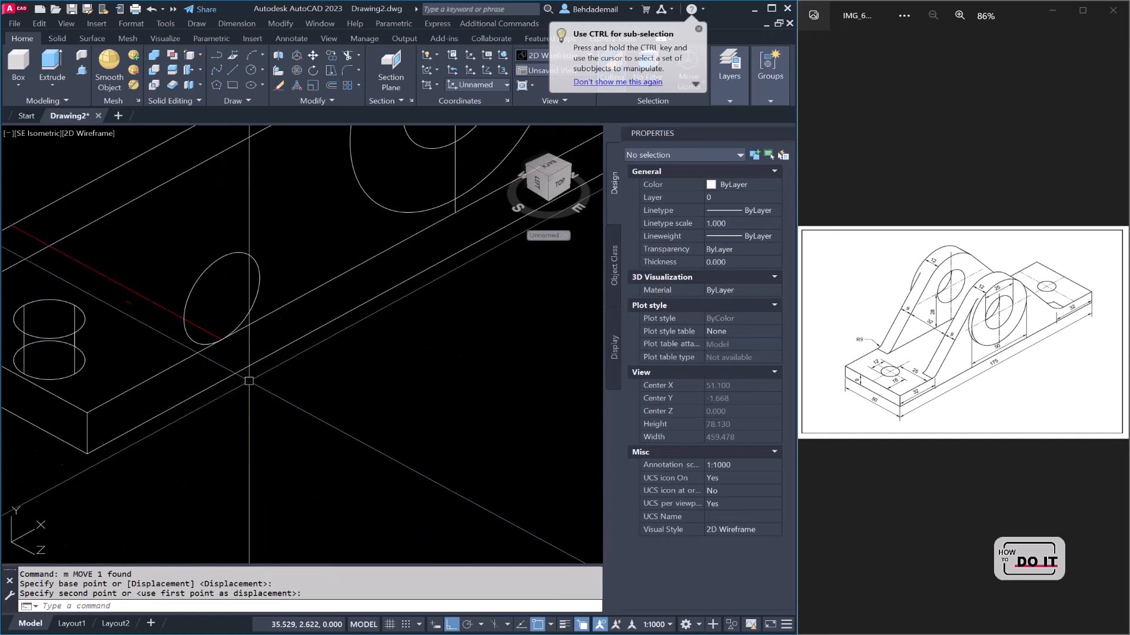
Step: Draw a line tangent to both the 50 mm circle and the 9 mm radius circle, forming the lug's sloped side
{"action": "scroll", "coordinate": [249, 381], "scroll_direction": "down", "scroll_amount": 2}
{"action": "middle_click_drag", "start_coordinate": [406, 428], "coordinate": [406, 466]}
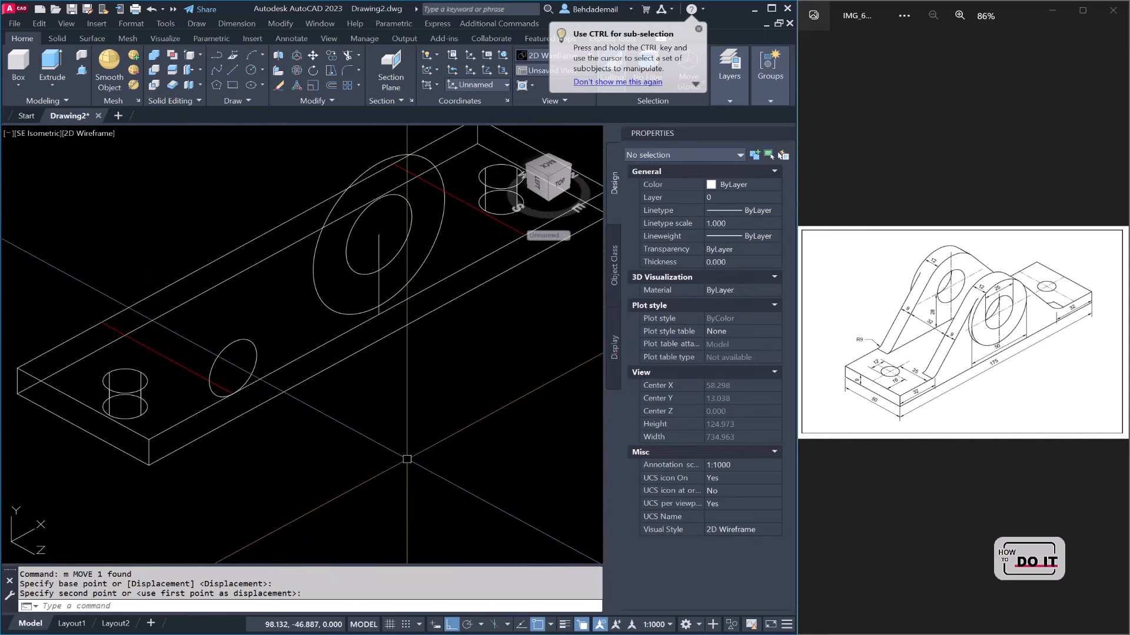
{"action": "type", "text": "1"}
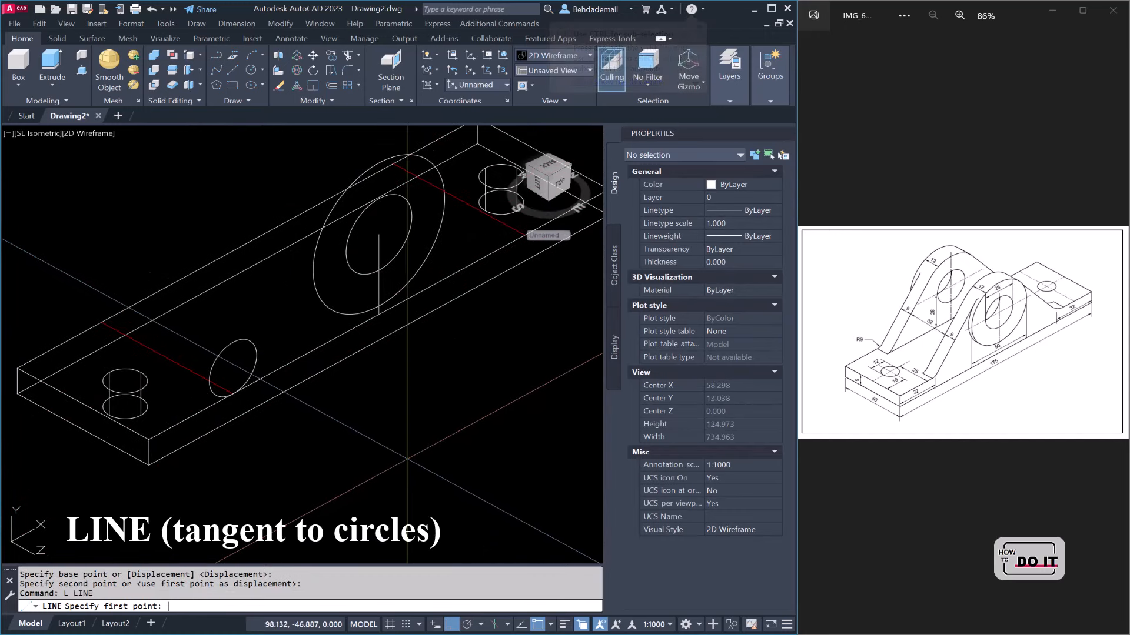
{"action": "type", "text": "ta"}
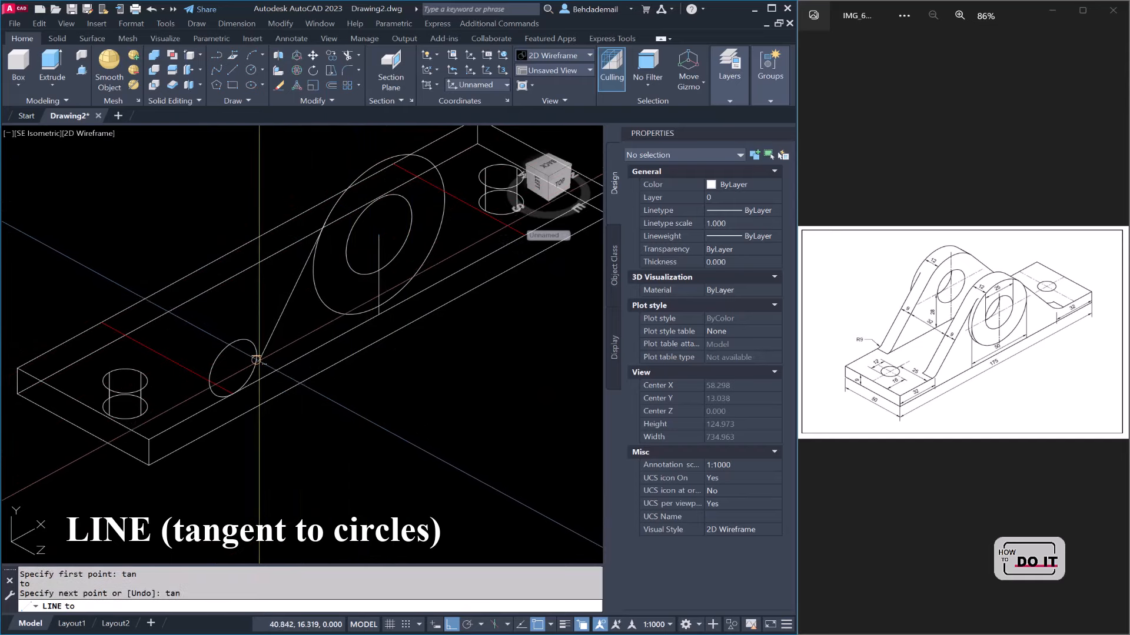
{"action": "left_click", "coordinate": [256, 366]}
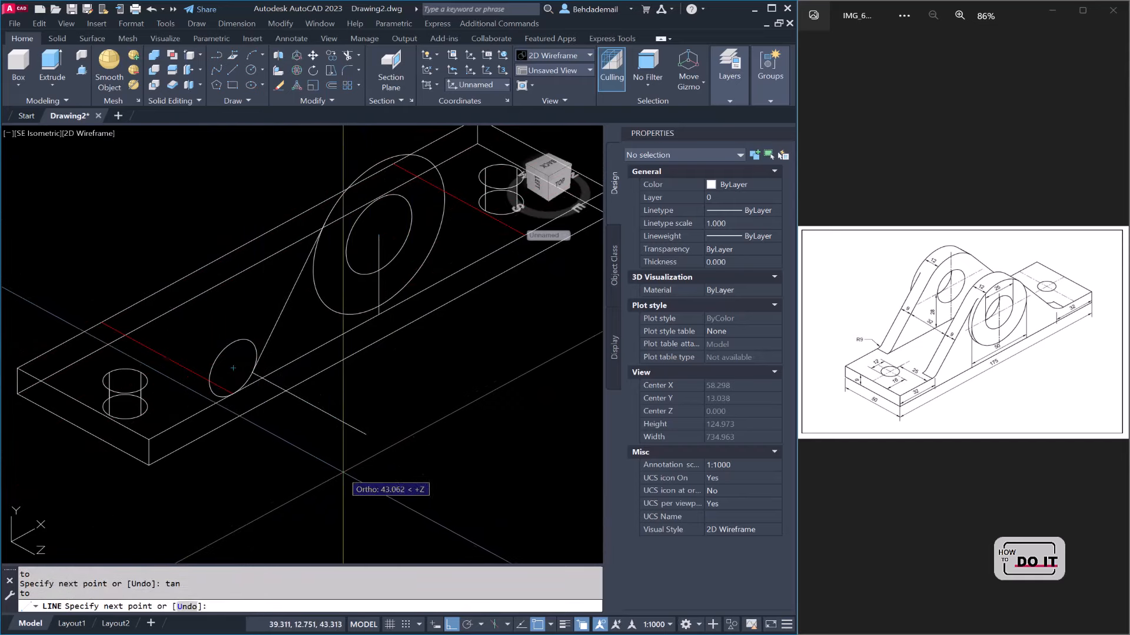
{"action": "middle_click_drag", "start_coordinate": [404, 411], "coordinate": [383, 435]}
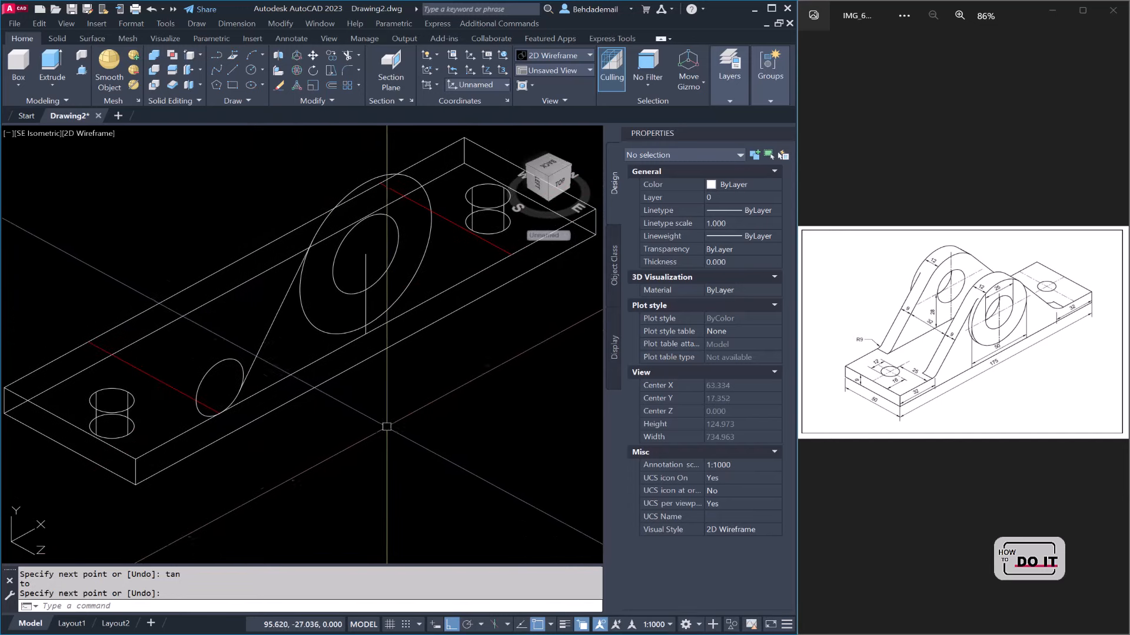
{"action": "key", "text": "Return"}
Step: Trim the 9 mm radius circle against the red line and the tangent line, leaving only the fillet arc between them
{"action": "left_click", "coordinate": [156, 378]}
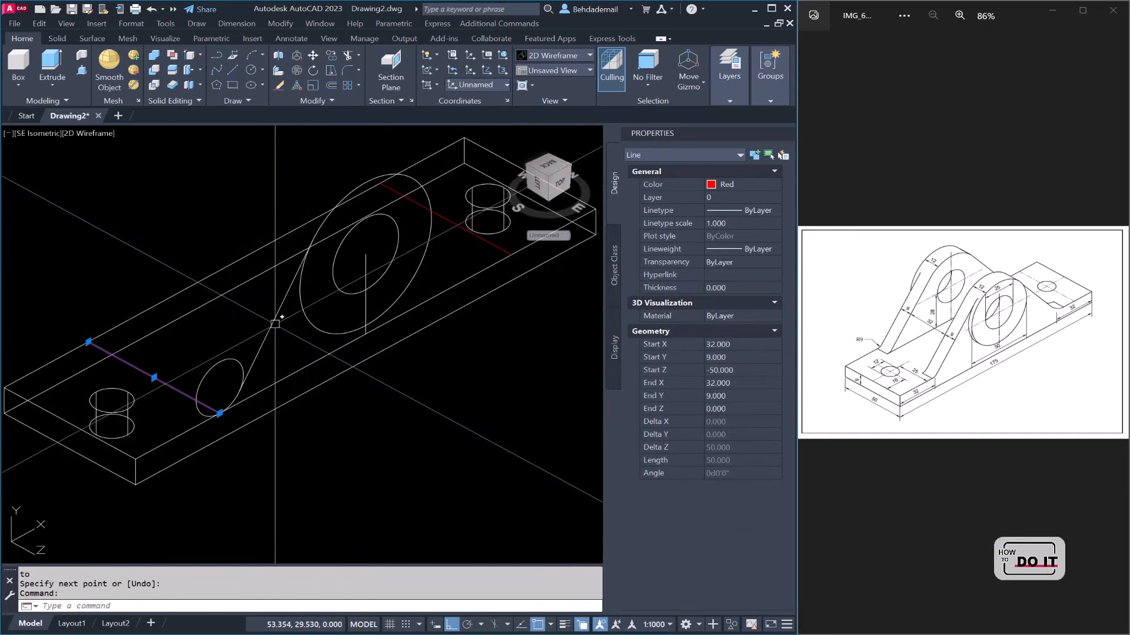
{"action": "left_click", "coordinate": [275, 318]}
{"action": "type", "text": "tr"}
{"action": "key", "text": "Return"}
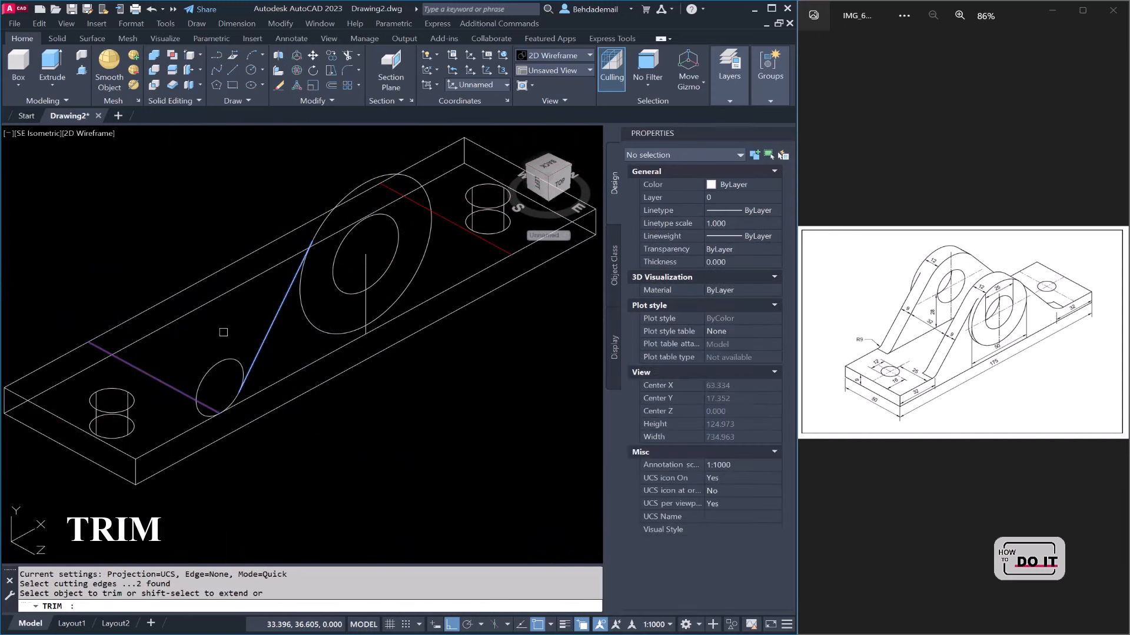
{"action": "key", "text": "Return"}
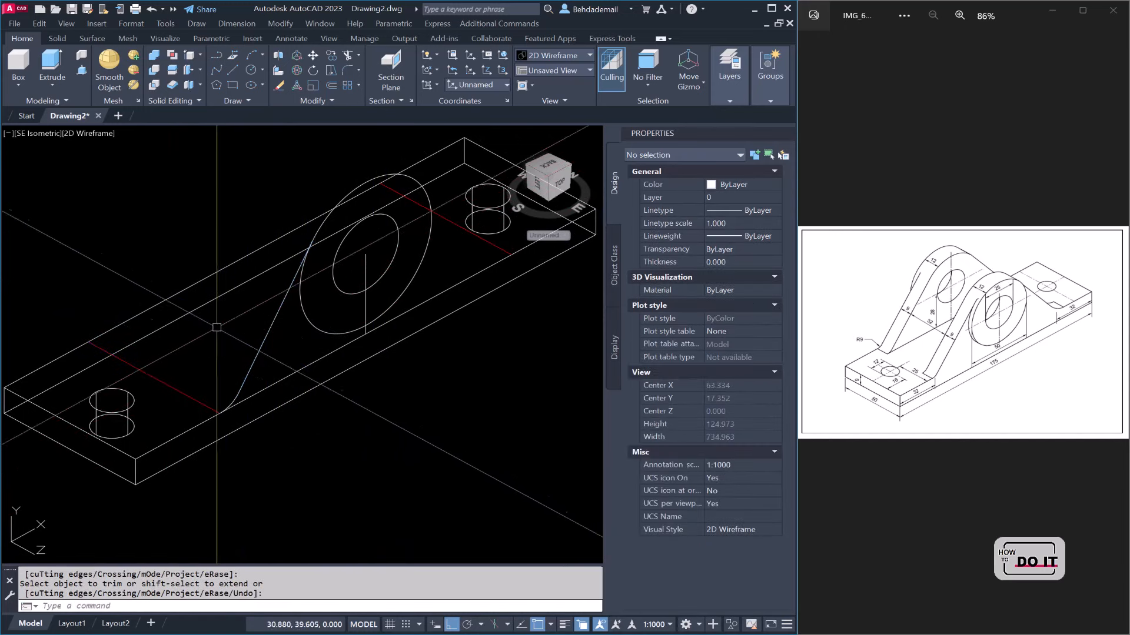
Step: Try to mirror the tangent line and its fillet arc about the vertical line, keeping the source objects
{"action": "middle_click_drag", "start_coordinate": [235, 306], "coordinate": [193, 348]}
{"action": "middle_click_drag", "start_coordinate": [382, 410], "coordinate": [366, 433]}
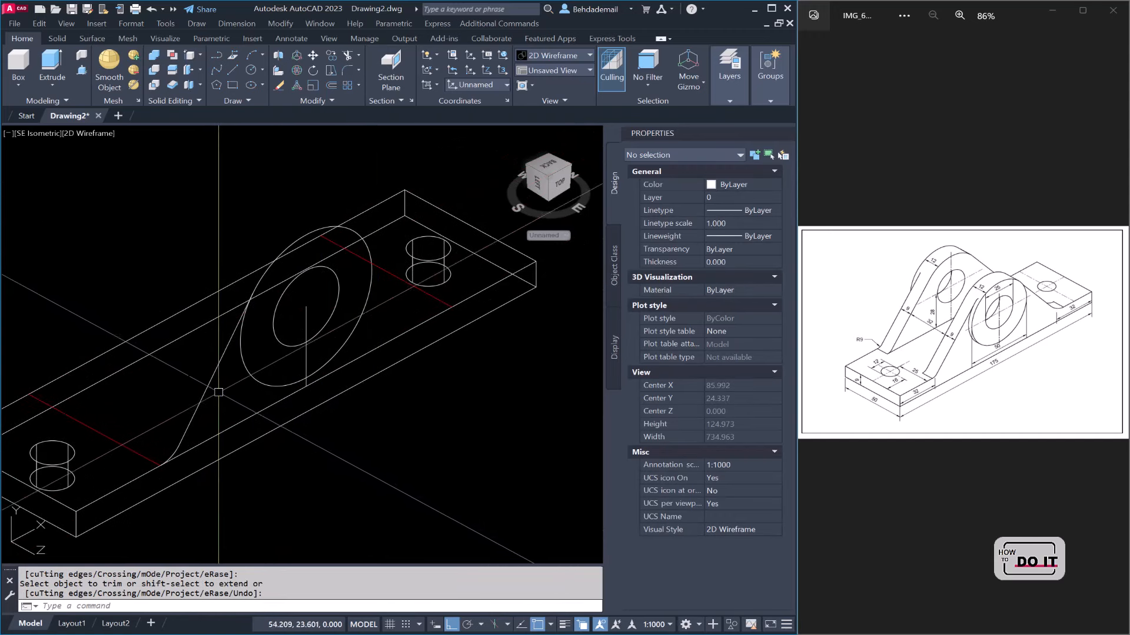
{"action": "left_click", "coordinate": [206, 377]}
{"action": "scroll", "coordinate": [164, 459], "scroll_direction": "up", "scroll_amount": 3}
{"action": "left_click", "coordinate": [180, 457]}
{"action": "scroll", "coordinate": [182, 453], "scroll_direction": "down", "scroll_amount": 5}
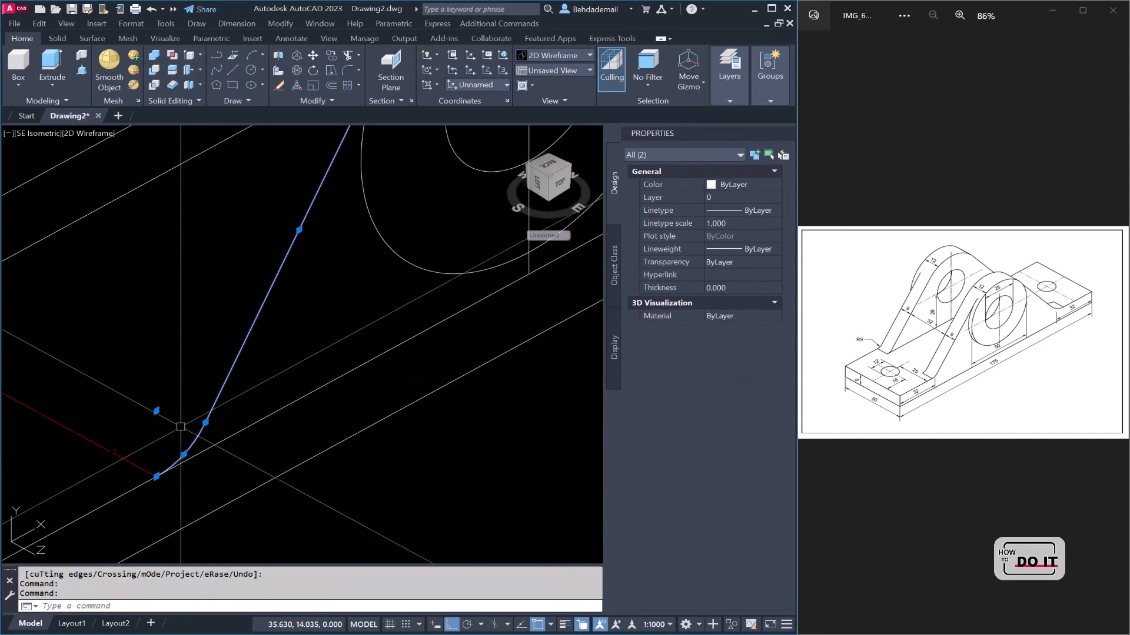
{"action": "type", "text": "mi"}
{"action": "key", "text": "Return"}
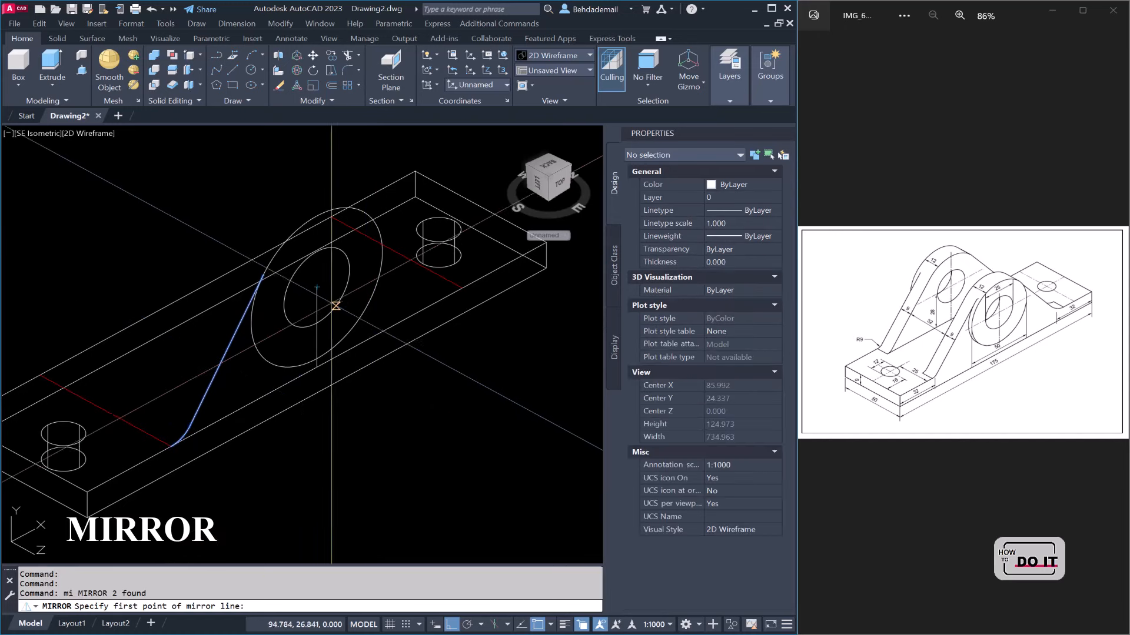
{"action": "left_click", "coordinate": [317, 288]}
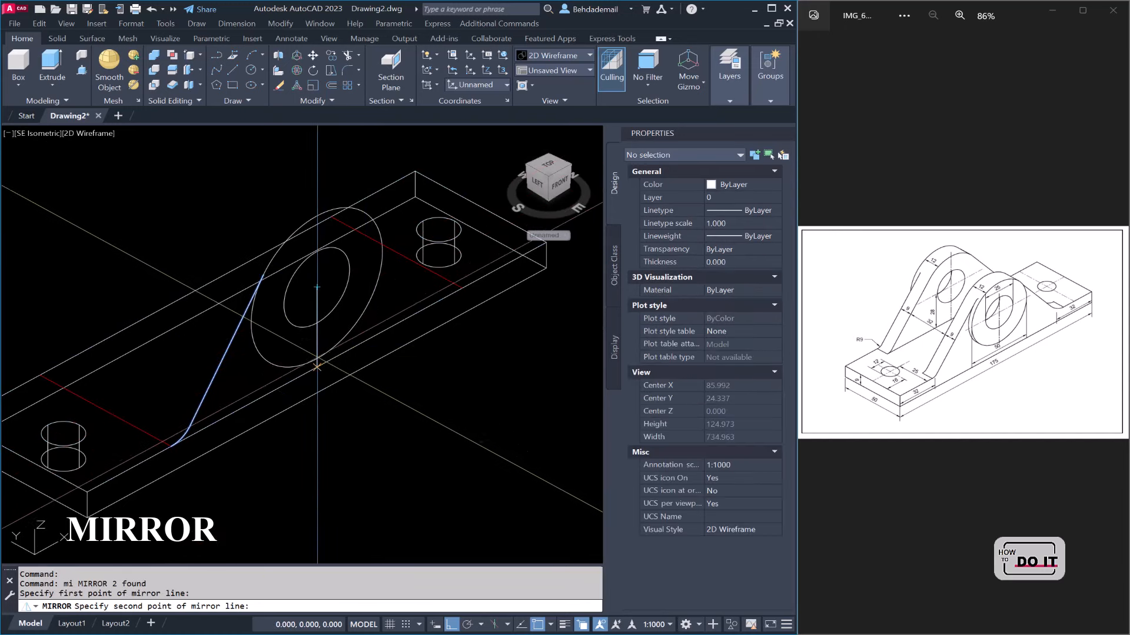
{"action": "left_click", "coordinate": [317, 368]}
{"action": "key", "text": "Return"}
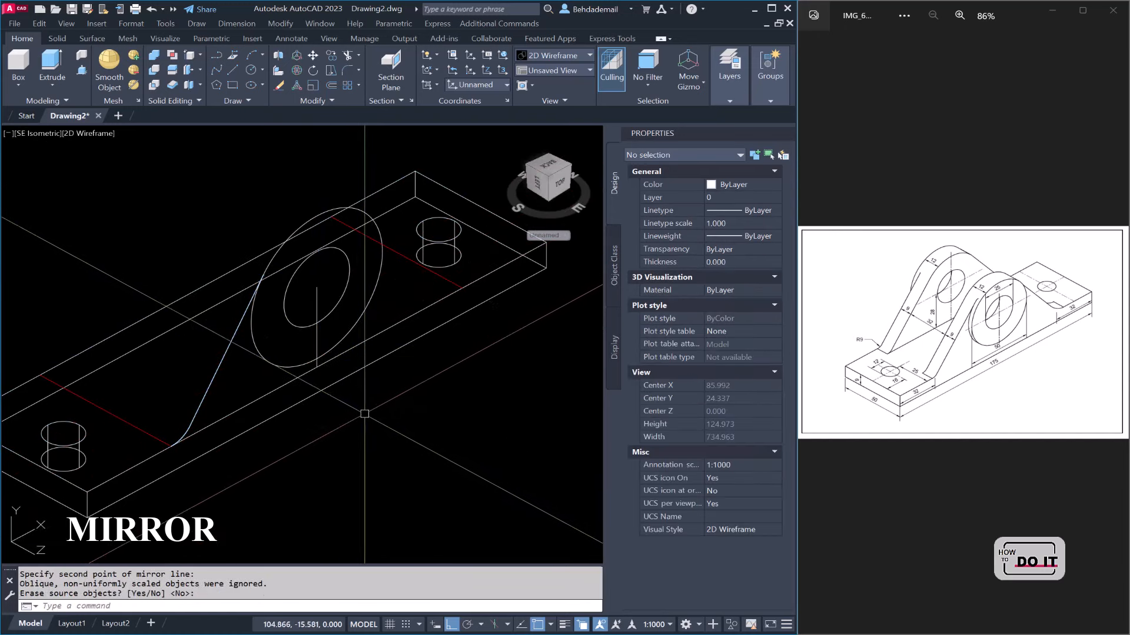
Step: Mirror the sloped tangent line and fillet arc about the vertical line through the circles' center, keeping the originals
{"action": "key", "text": "Return"}
{"action": "left_click", "coordinate": [233, 345]}
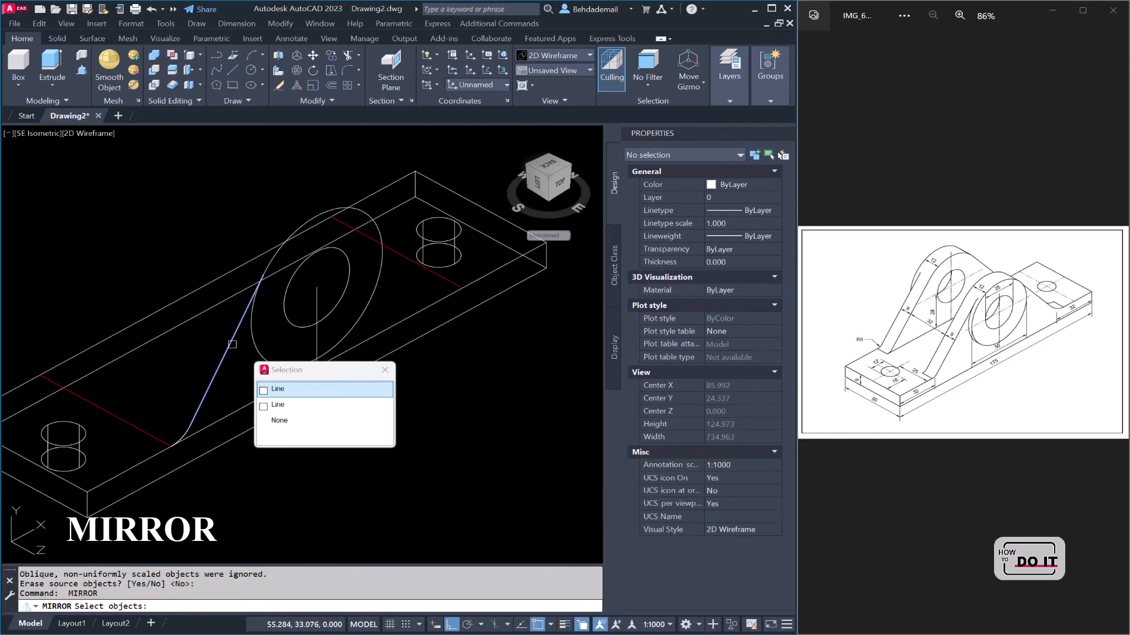
{"action": "left_click", "coordinate": [266, 405]}
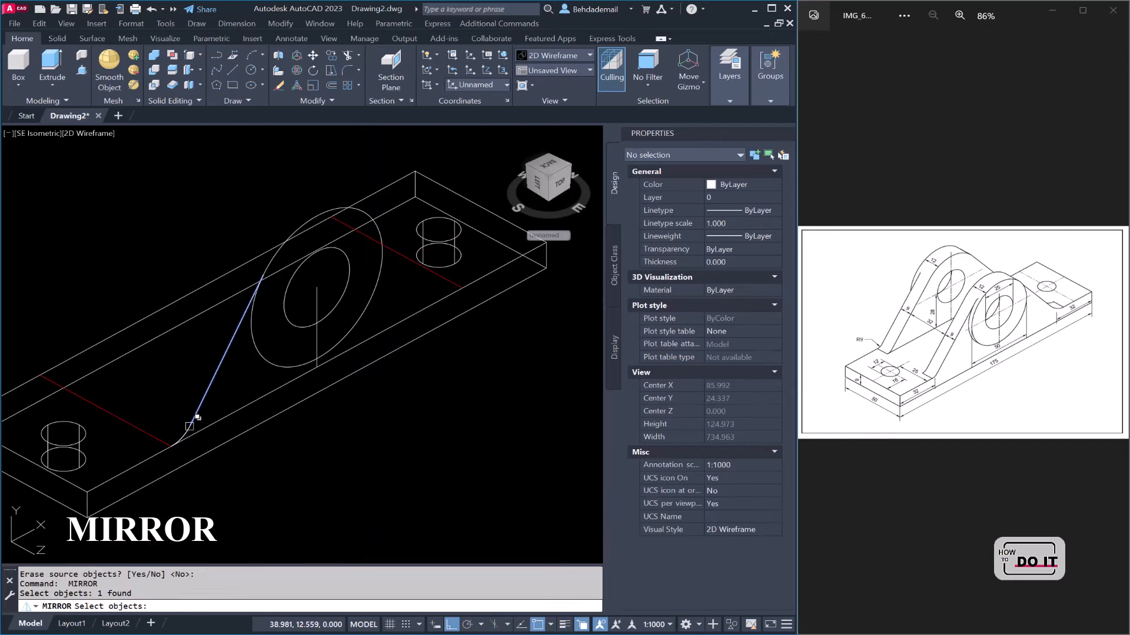
{"action": "left_click", "coordinate": [186, 426]}
{"action": "left_click", "coordinate": [231, 473]}
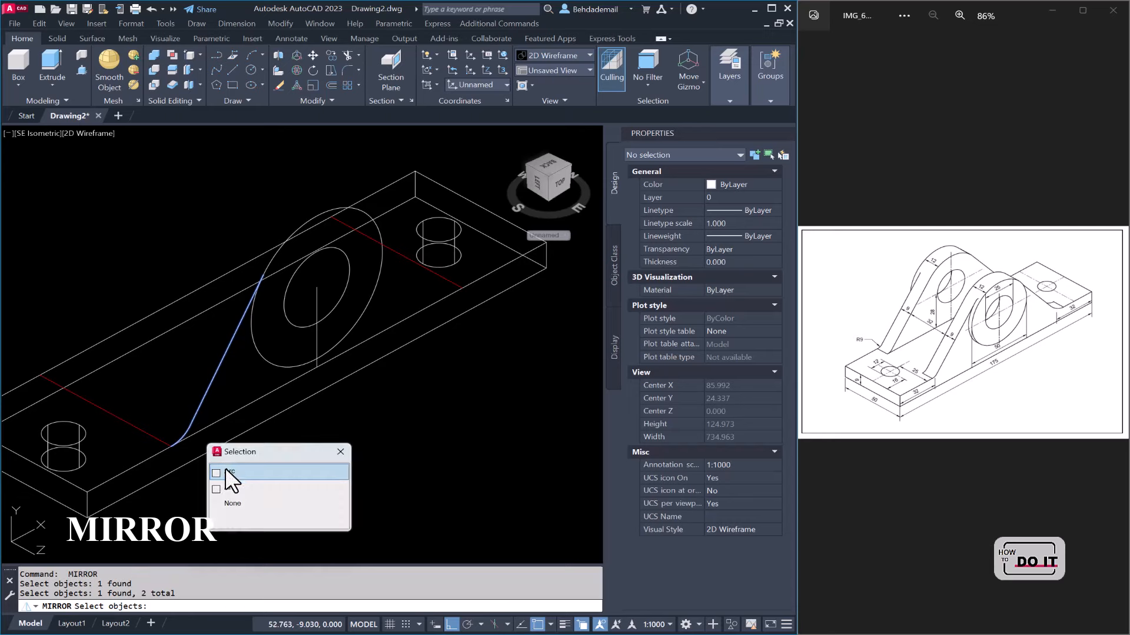
{"action": "left_click", "coordinate": [317, 287]}
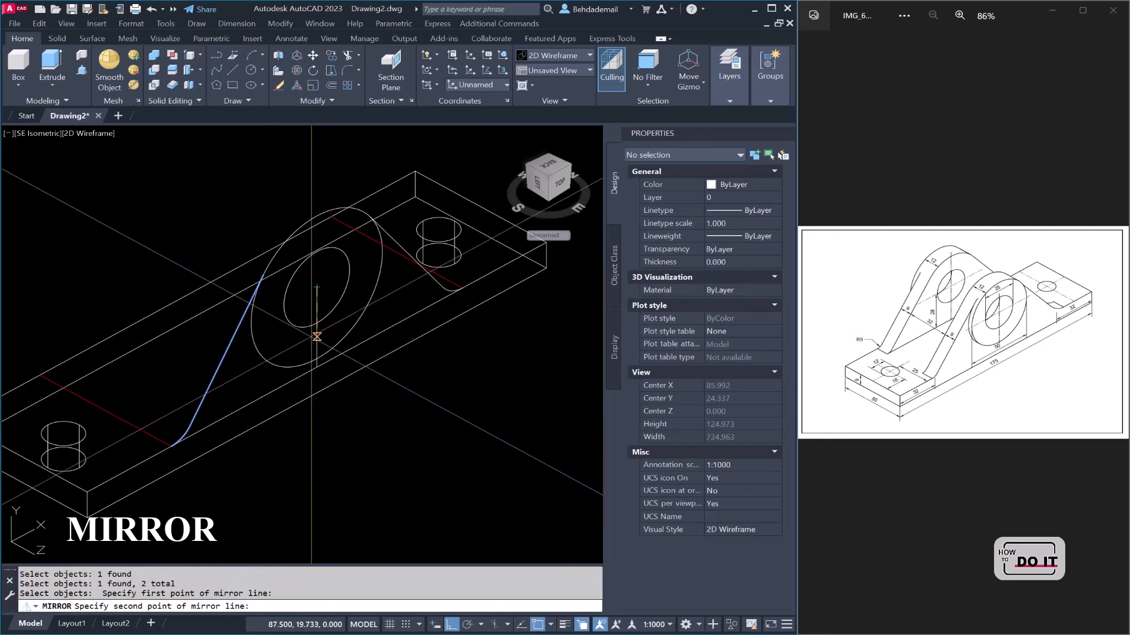
{"action": "left_click", "coordinate": [321, 349]}
{"action": "key", "text": "Return"}
{"action": "middle_click_drag", "start_coordinate": [400, 396], "coordinate": [407, 410]}
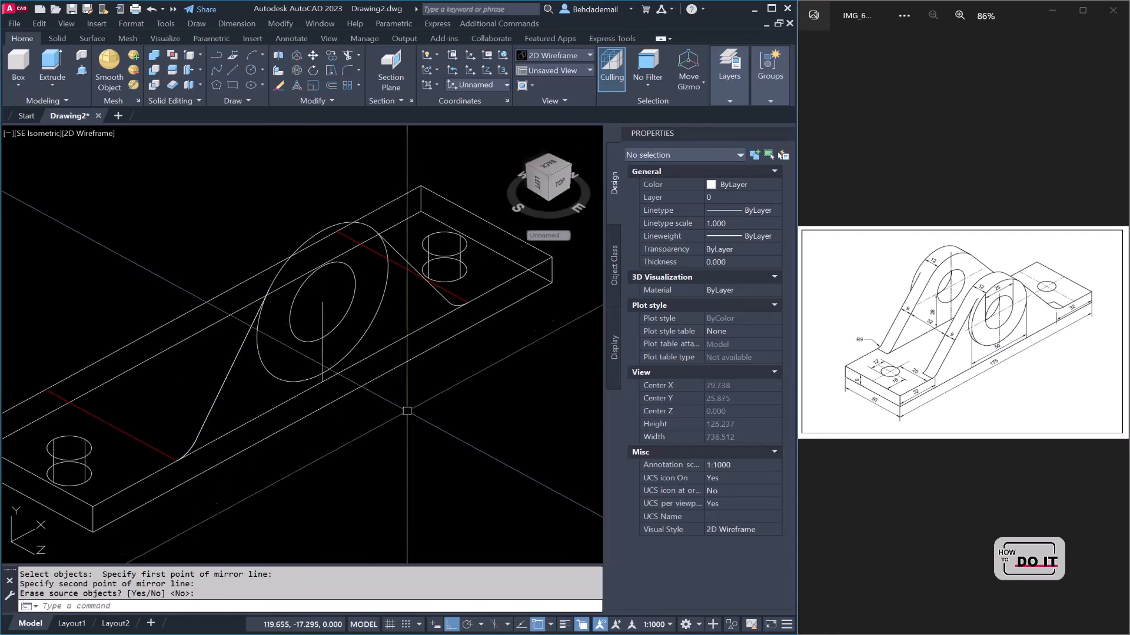
Step: Trim the 50 mm circle using the two sloped tangent lines as cutting edges, keeping only the upper arc
{"action": "left_click", "coordinate": [400, 256]}
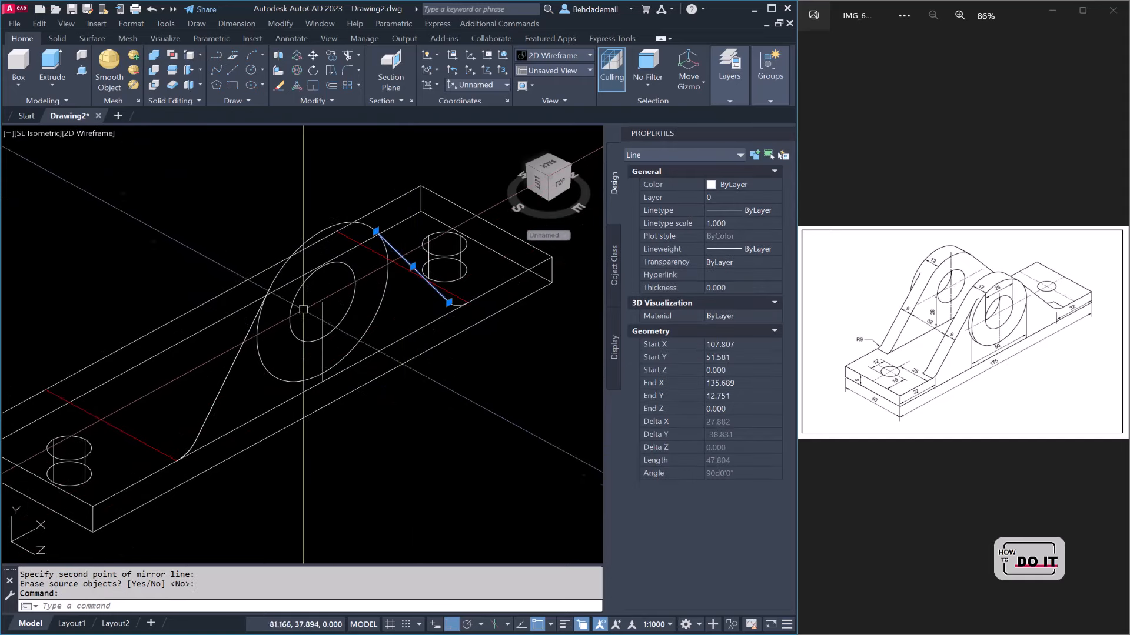
{"action": "left_click", "coordinate": [257, 377]}
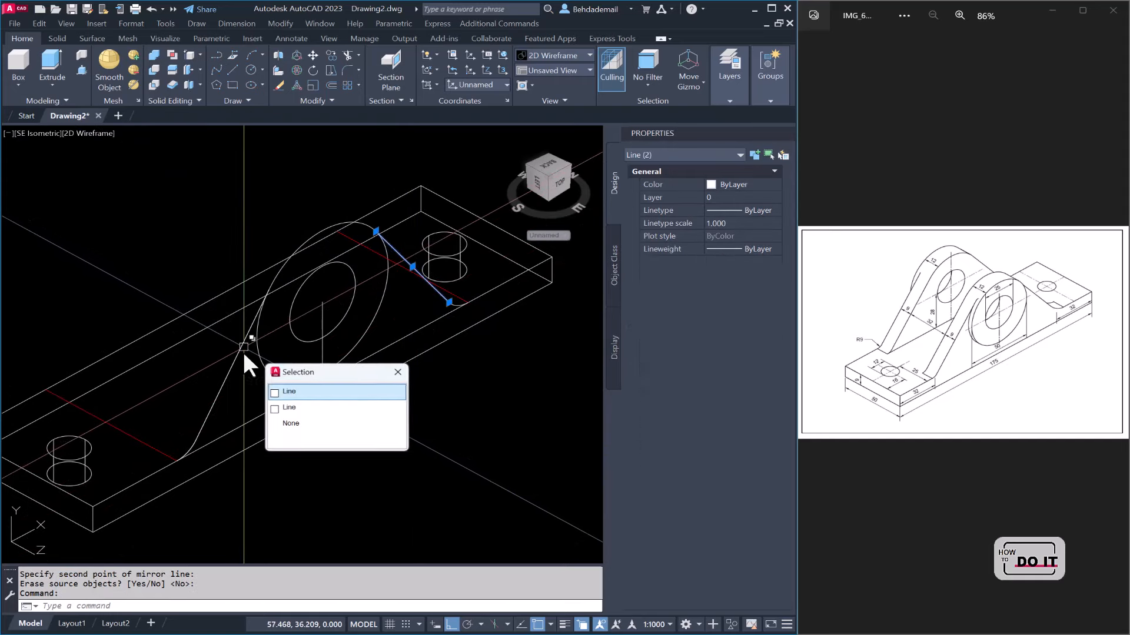
{"action": "left_click", "coordinate": [284, 393]}
{"action": "type", "text": "tr"}
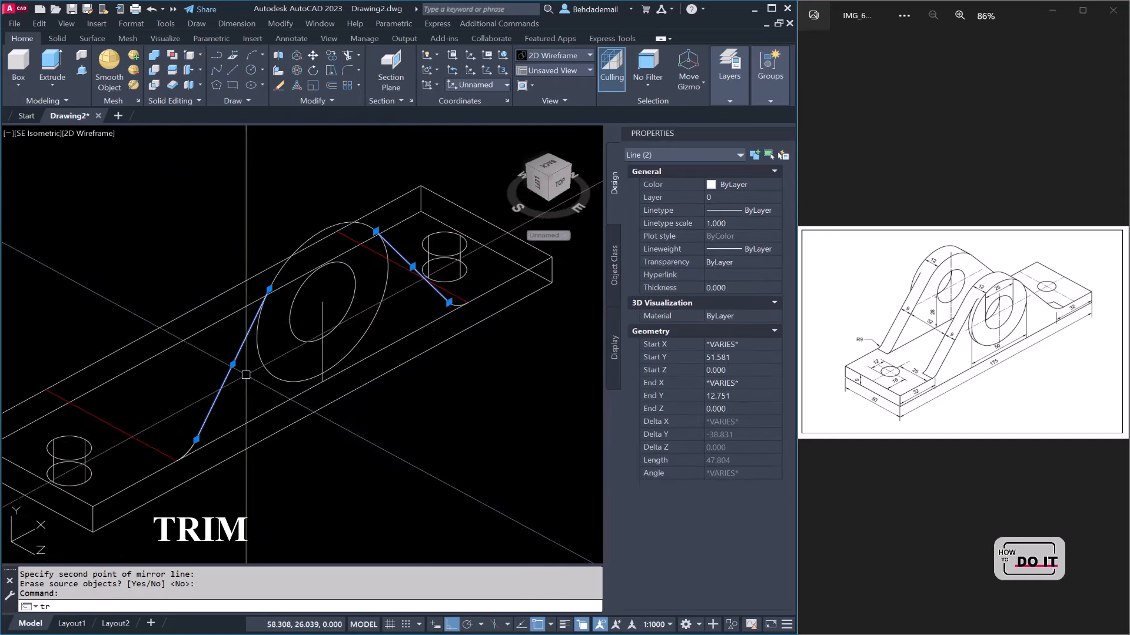
{"action": "key", "text": "Return"}
{"action": "key", "text": "Return"}
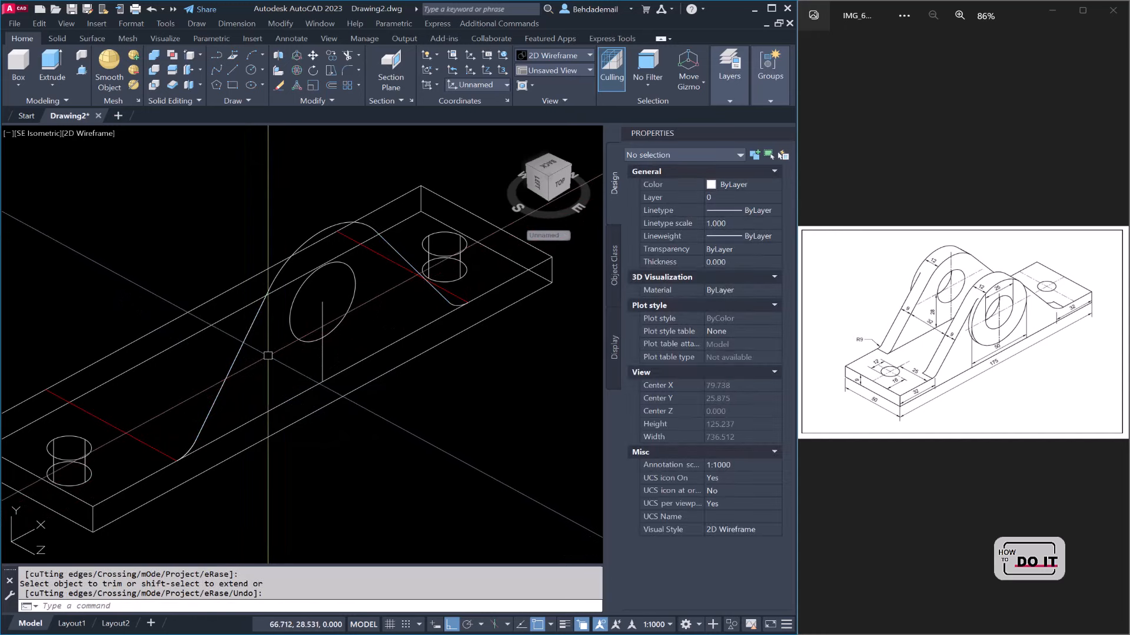
Step: Join the upper arc, both tangent lines and both fillet arcs of the lug outline into one polyline
{"action": "type", "text": "j"}
{"action": "key", "text": "Return"}
{"action": "scroll", "coordinate": [199, 423], "scroll_direction": "up", "scroll_amount": 4}
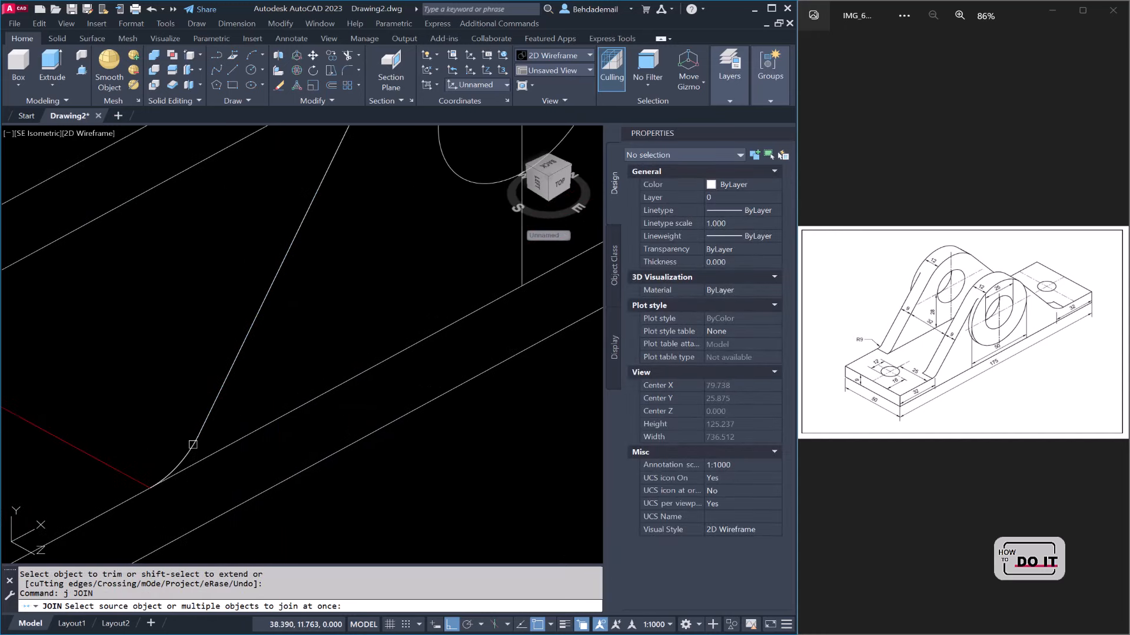
{"action": "left_click", "coordinate": [183, 455]}
{"action": "left_click", "coordinate": [212, 407]}
{"action": "scroll", "coordinate": [229, 366], "scroll_direction": "down", "scroll_amount": 4}
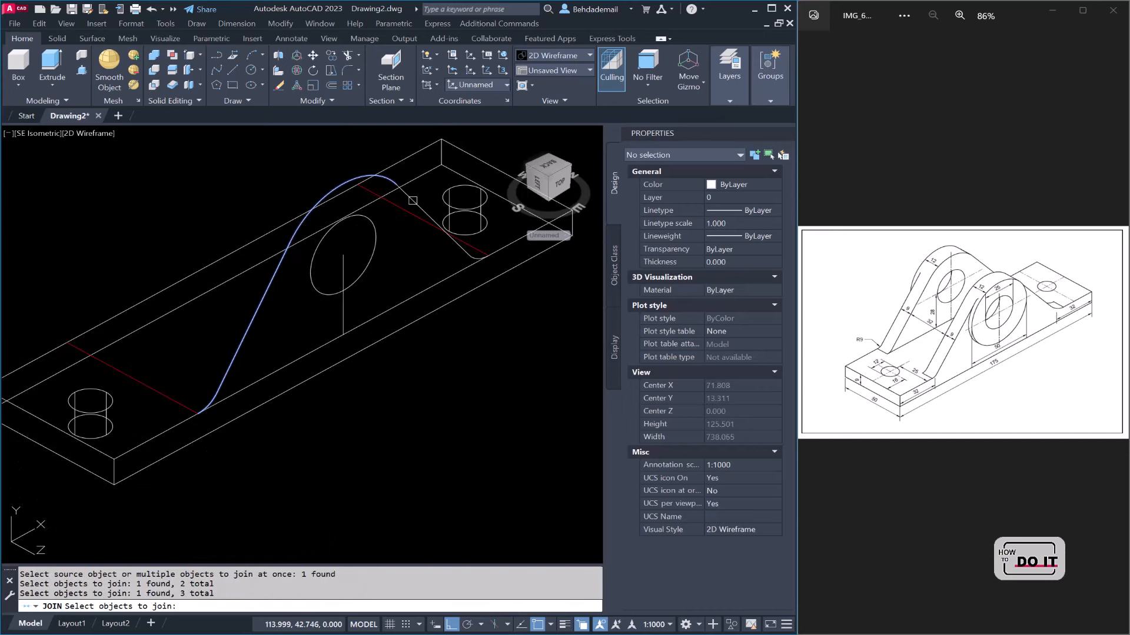
{"action": "scroll", "coordinate": [445, 249], "scroll_direction": "up", "scroll_amount": 6}
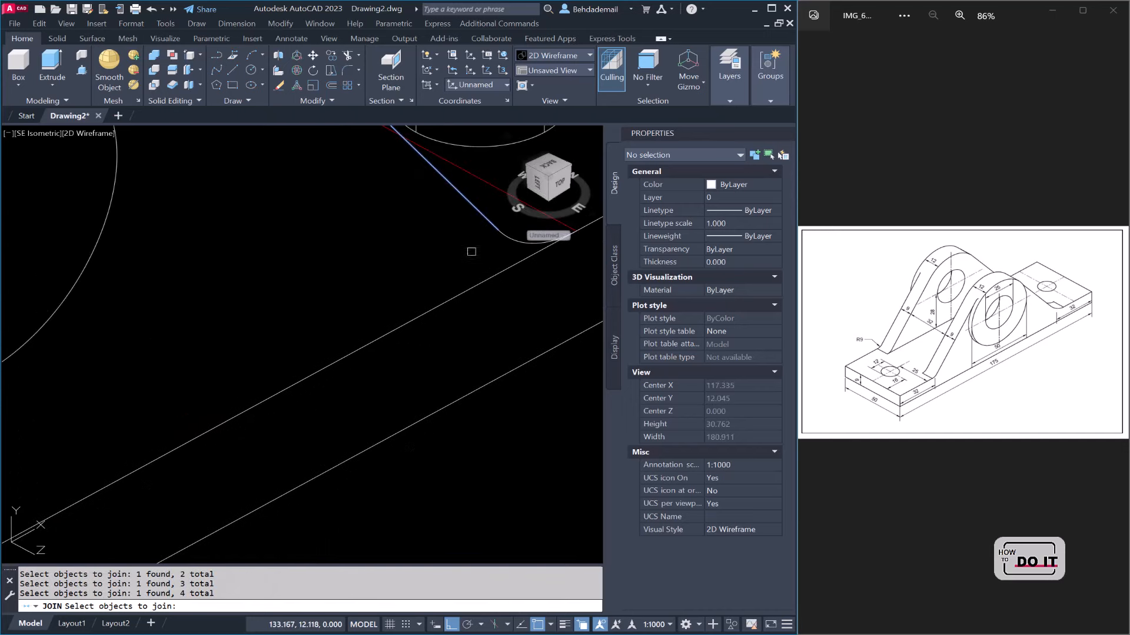
{"action": "scroll", "coordinate": [466, 252], "scroll_direction": "up", "scroll_amount": 1}
{"action": "key", "text": "Return"}
Step: Set the lug outline polyline's Closed property to Yes
{"action": "scroll", "coordinate": [433, 272], "scroll_direction": "down", "scroll_amount": 6}
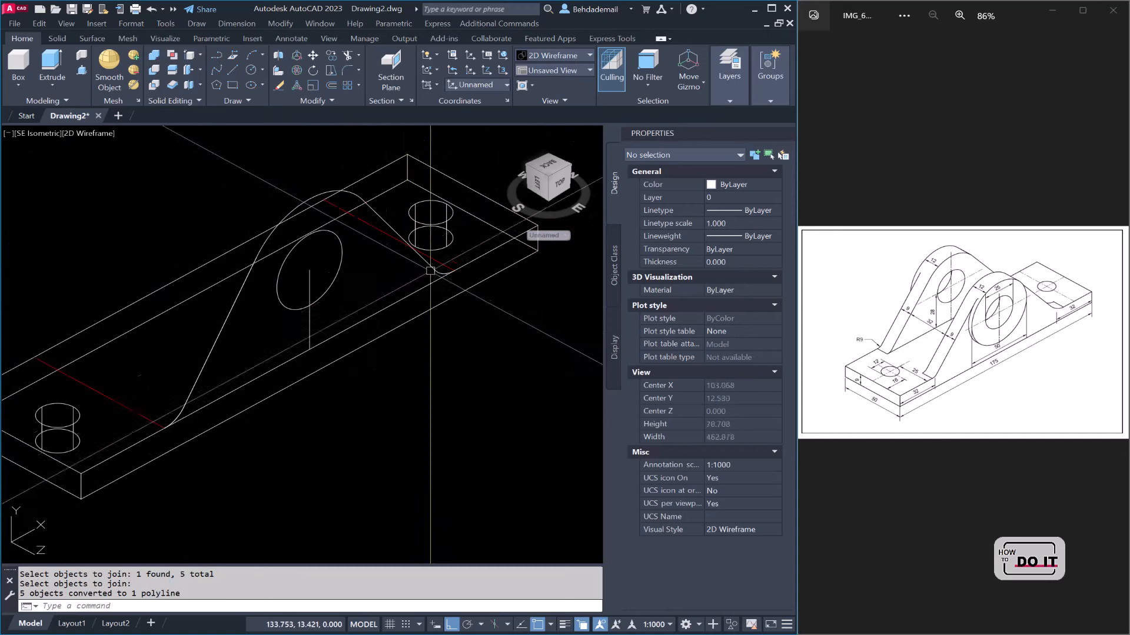
{"action": "left_click", "coordinate": [372, 209]}
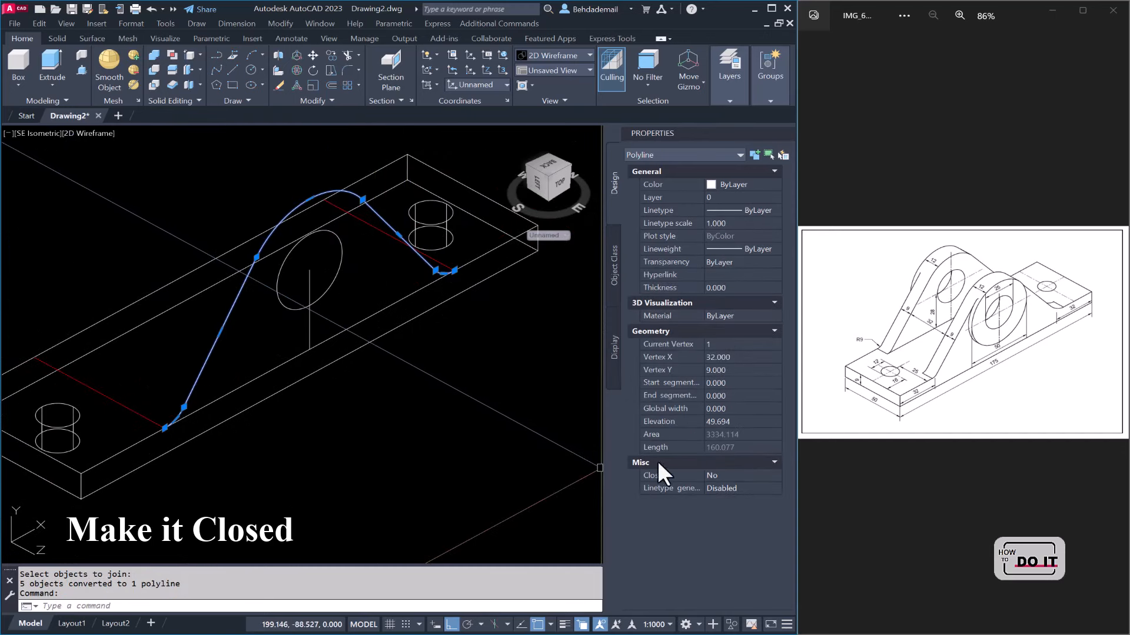
{"action": "left_click", "coordinate": [733, 475]}
{"action": "left_click", "coordinate": [733, 475]}
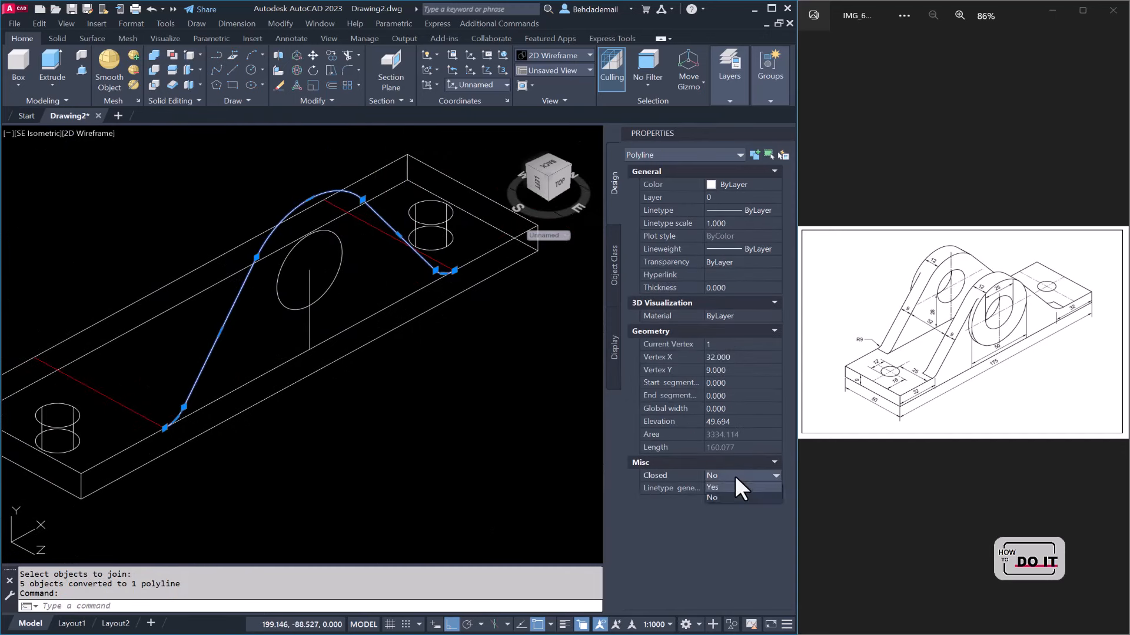
{"action": "left_click", "coordinate": [719, 487]}
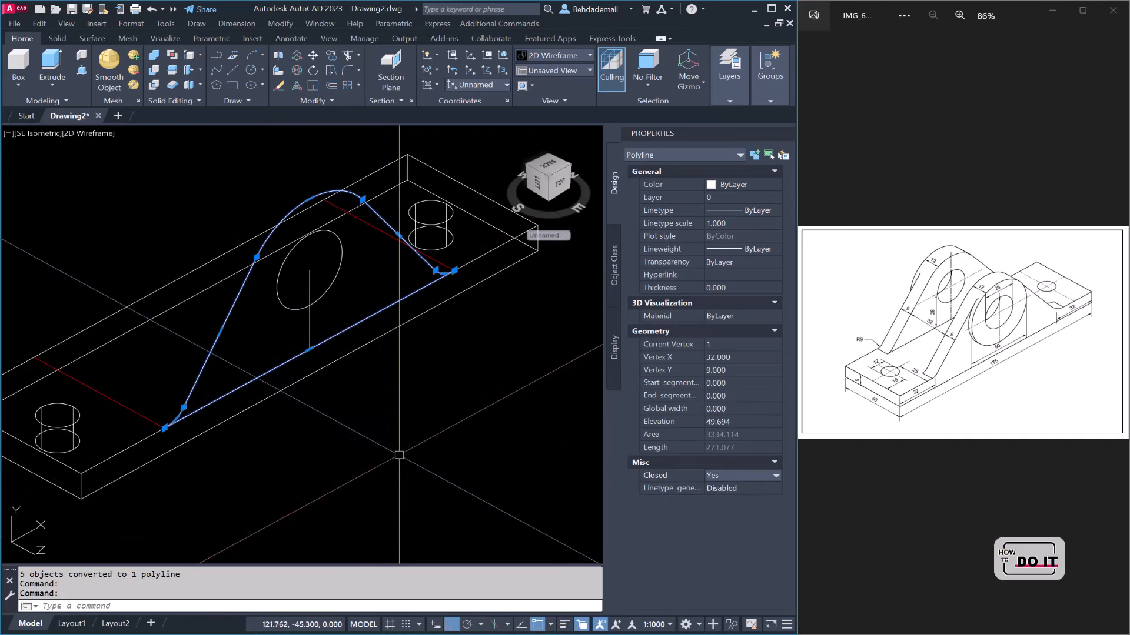
{"action": "key", "text": "Escape"}
Step: Change the viewport's visual style to X-Ray
{"action": "middle_click_drag", "start_coordinate": [342, 443], "coordinate": [337, 453]}
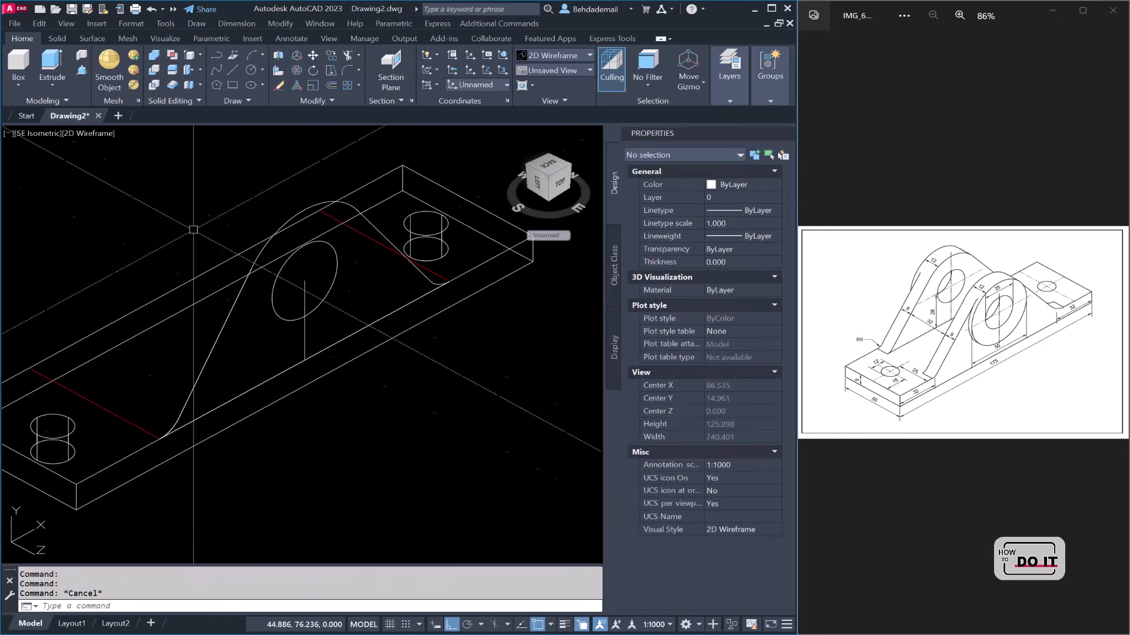
{"action": "left_click", "coordinate": [103, 133]}
{"action": "left_click", "coordinate": [144, 295]}
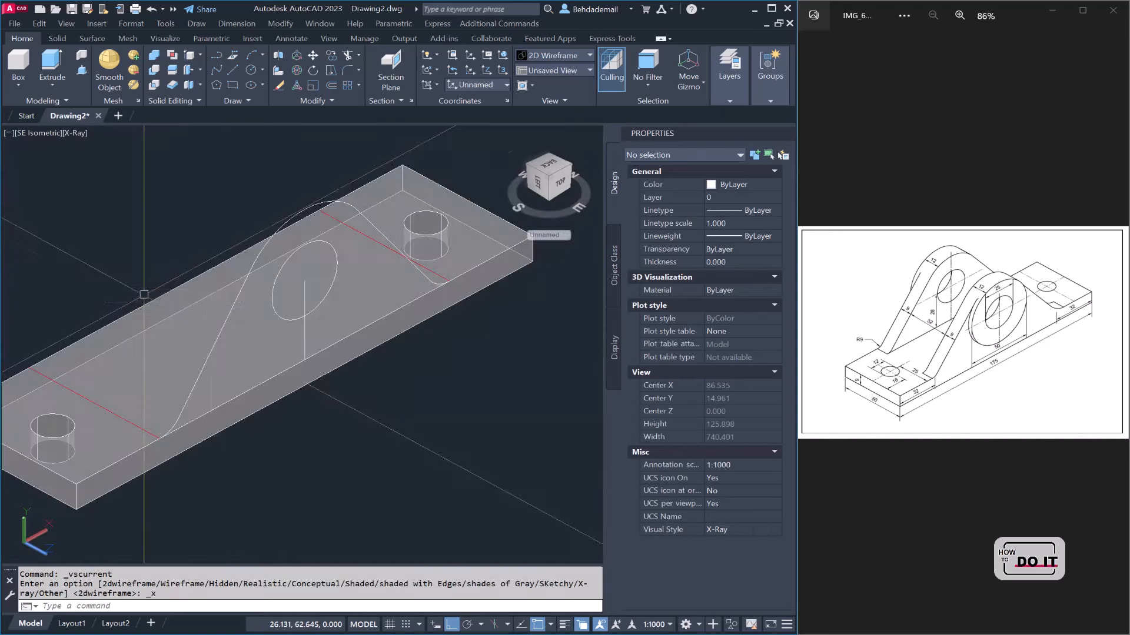
{"action": "middle_click_drag", "start_coordinate": [403, 444], "coordinate": [411, 404]}
Step: Extrude the closed lug profile to a height of 9 mm
{"action": "type", "text": "e"}
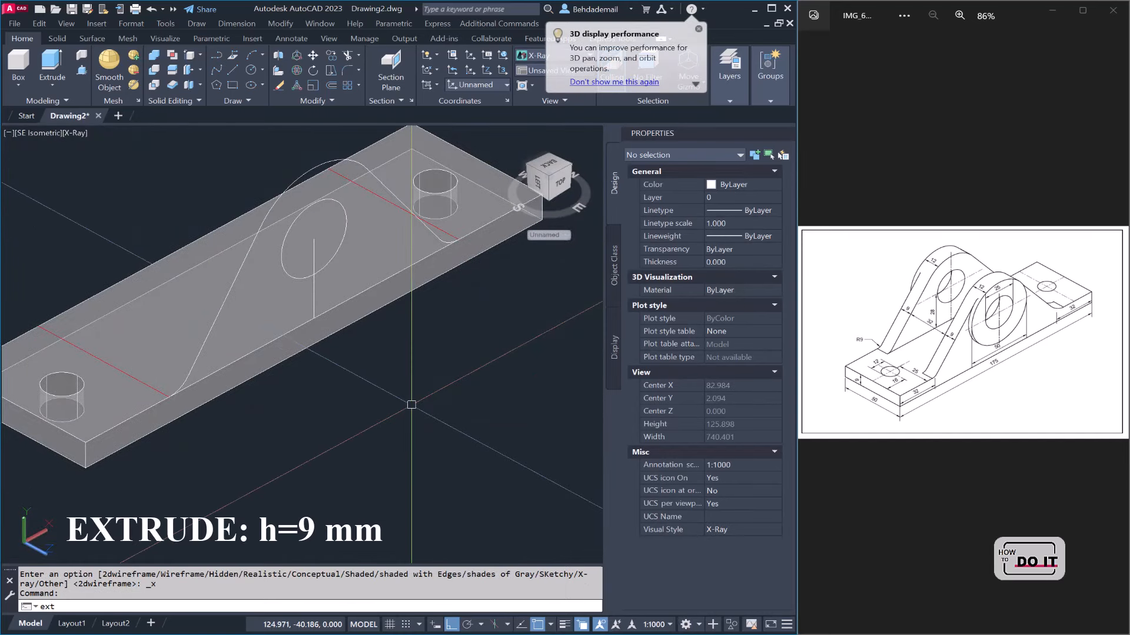
{"action": "type", "text": "xt"}
{"action": "key", "text": "Return"}
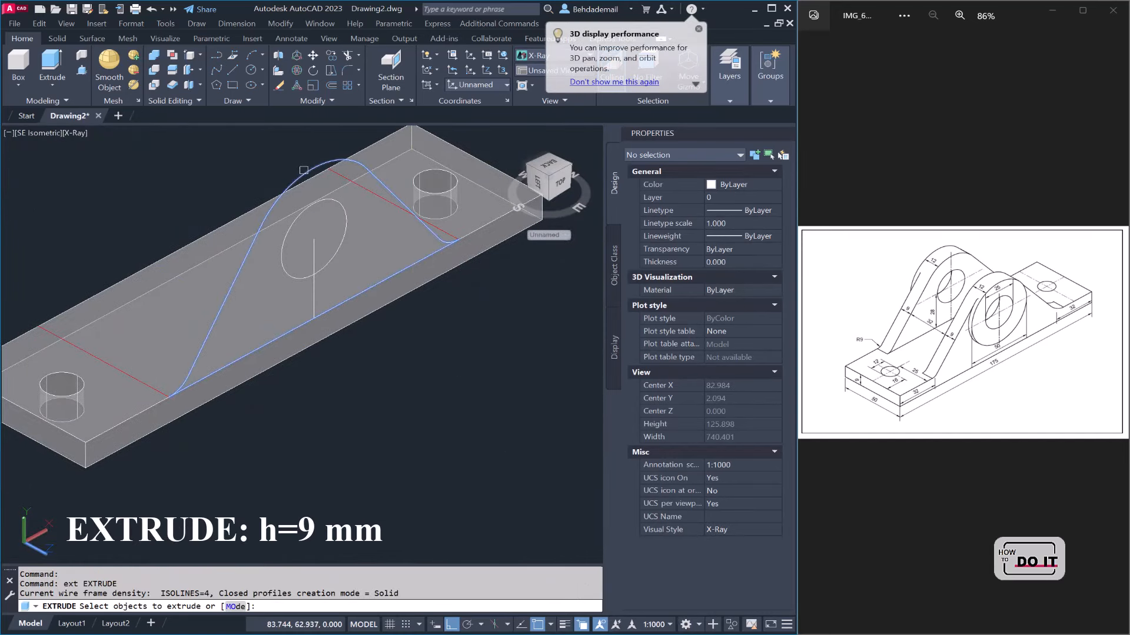
{"action": "key", "text": "Return"}
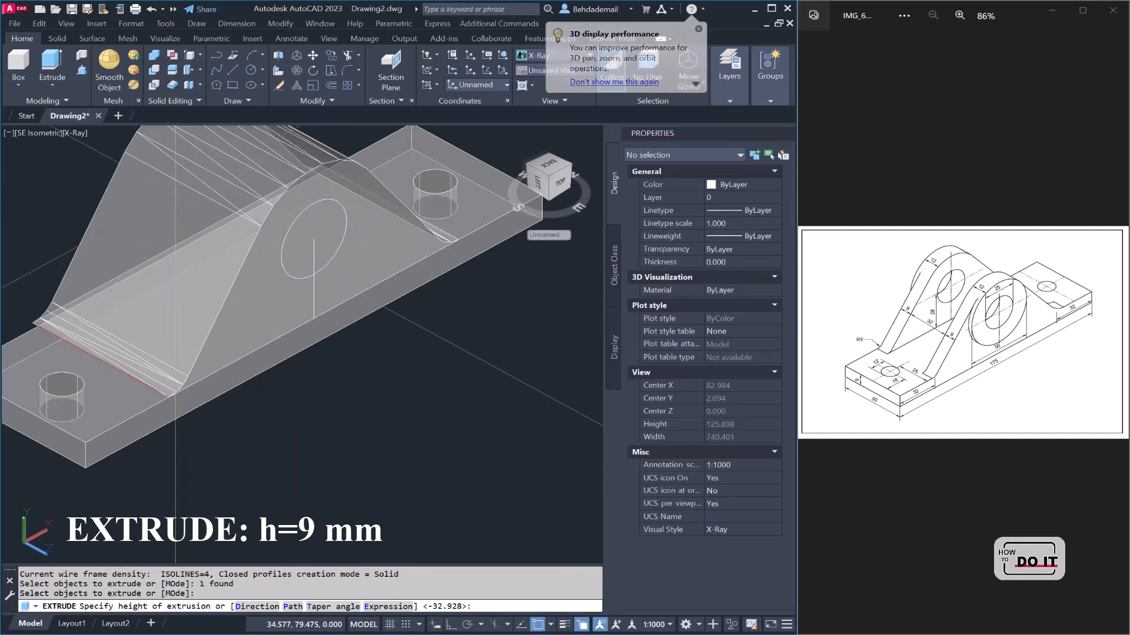
{"action": "type", "text": "9"}
{"action": "key", "text": "Return"}
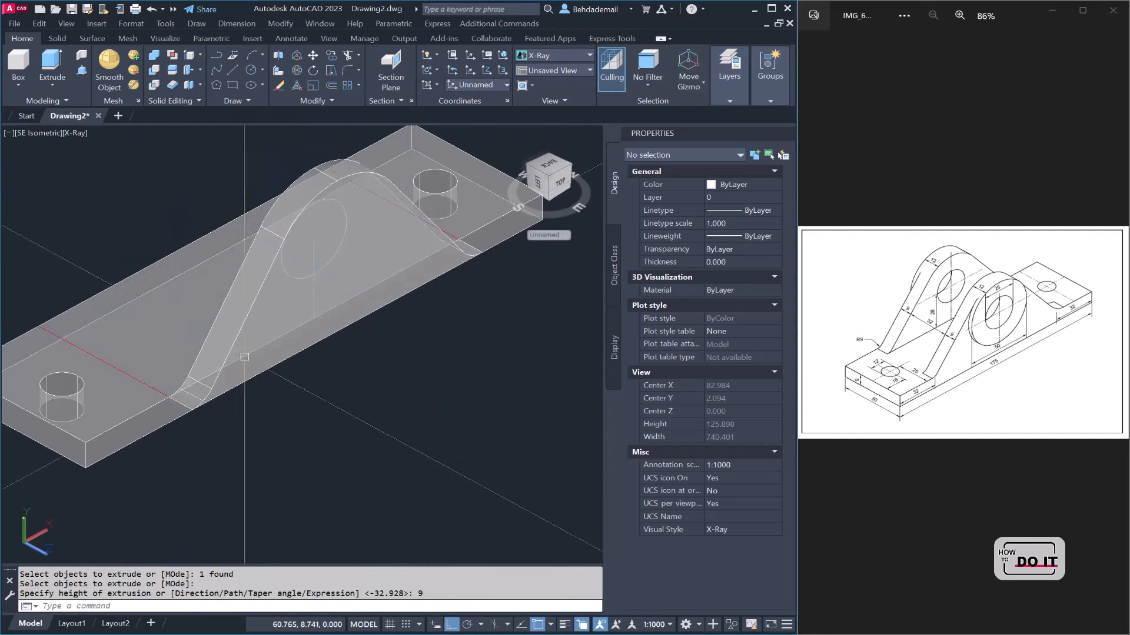
Step: Move the extruded lug from its outer bottom corner to the red line's near end, flush with the plate's near long edge
{"action": "left_click", "coordinate": [269, 305]}
{"action": "scroll", "coordinate": [270, 305], "scroll_direction": "up", "scroll_amount": 5}
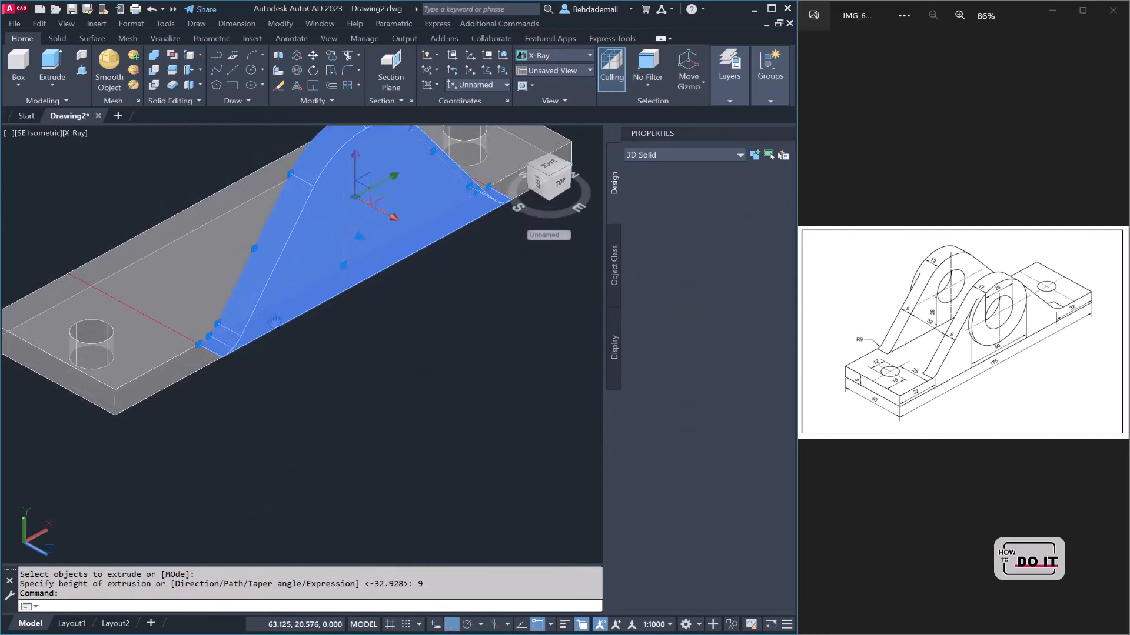
{"action": "type", "text": "m"}
{"action": "key", "text": "Return"}
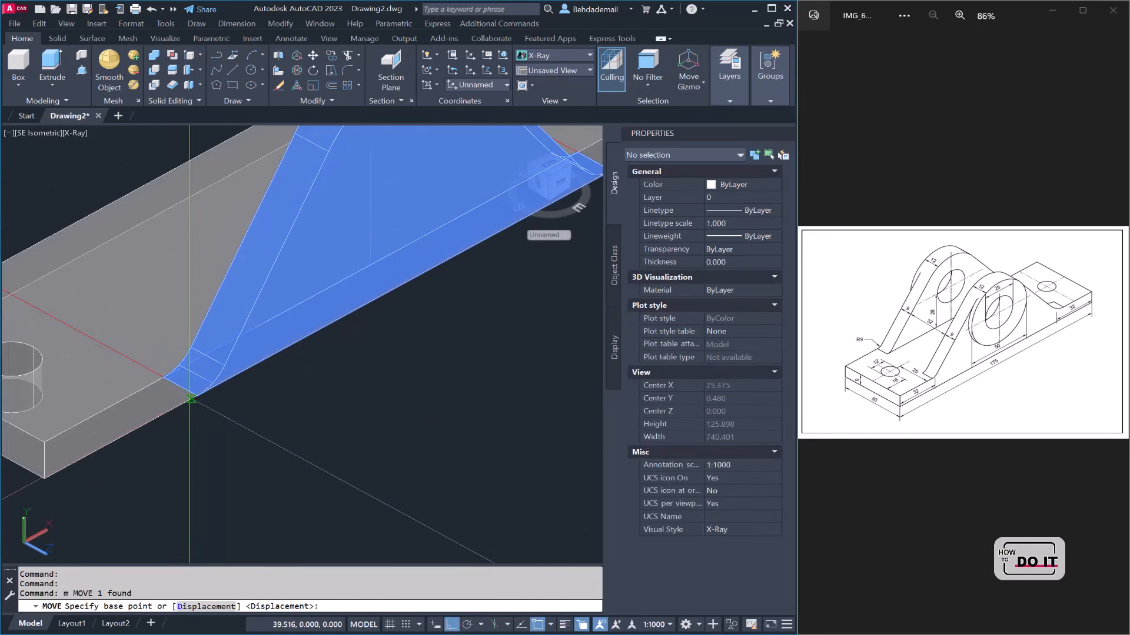
{"action": "left_click", "coordinate": [165, 376]}
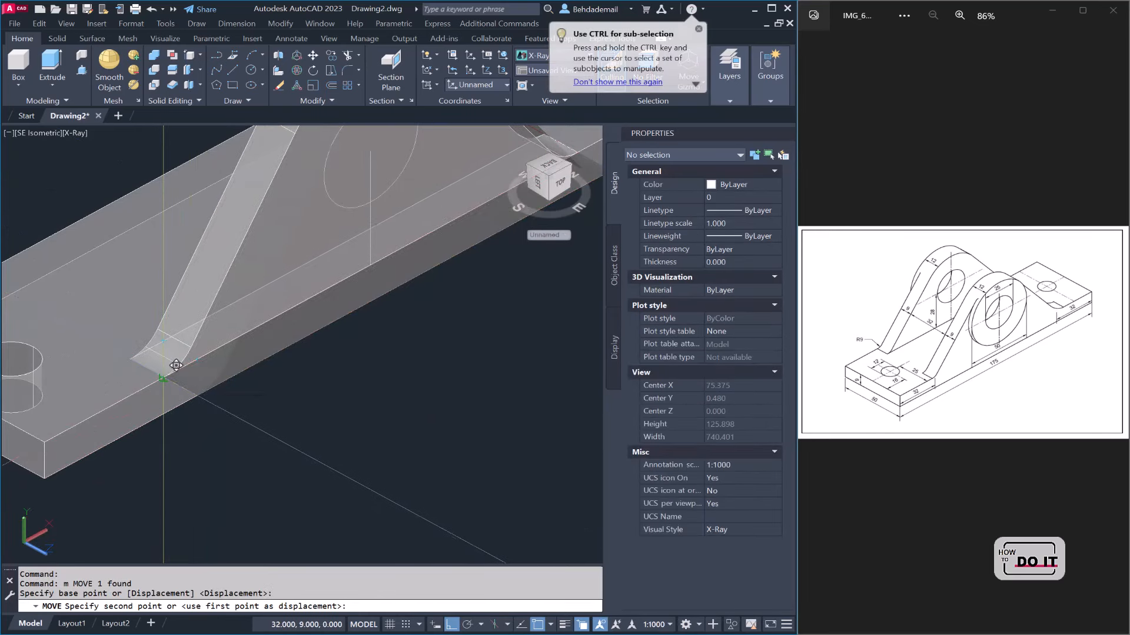
{"action": "left_click", "coordinate": [160, 375]}
Step: Copy the lug from its inner bottom corner to the red line's far end on the plate's opposite long edge
{"action": "middle_click_drag", "start_coordinate": [195, 388], "coordinate": [244, 414]}
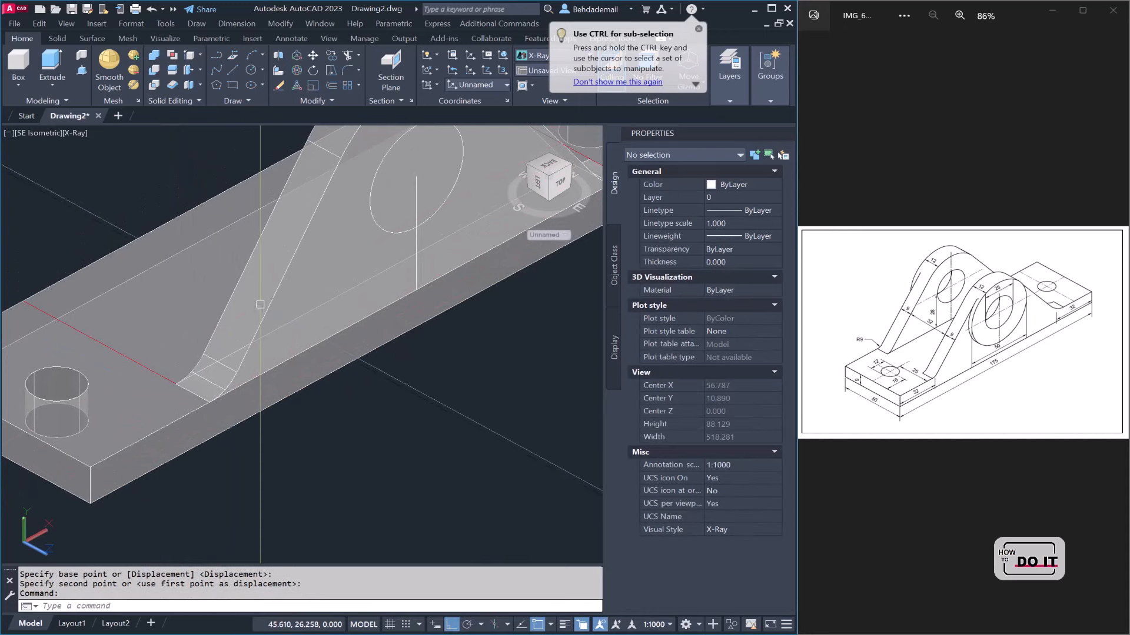
{"action": "left_click", "coordinate": [269, 295]}
{"action": "scroll", "coordinate": [265, 297], "scroll_direction": "down", "scroll_amount": 2}
{"action": "middle_click_drag", "start_coordinate": [227, 260], "coordinate": [237, 282]}
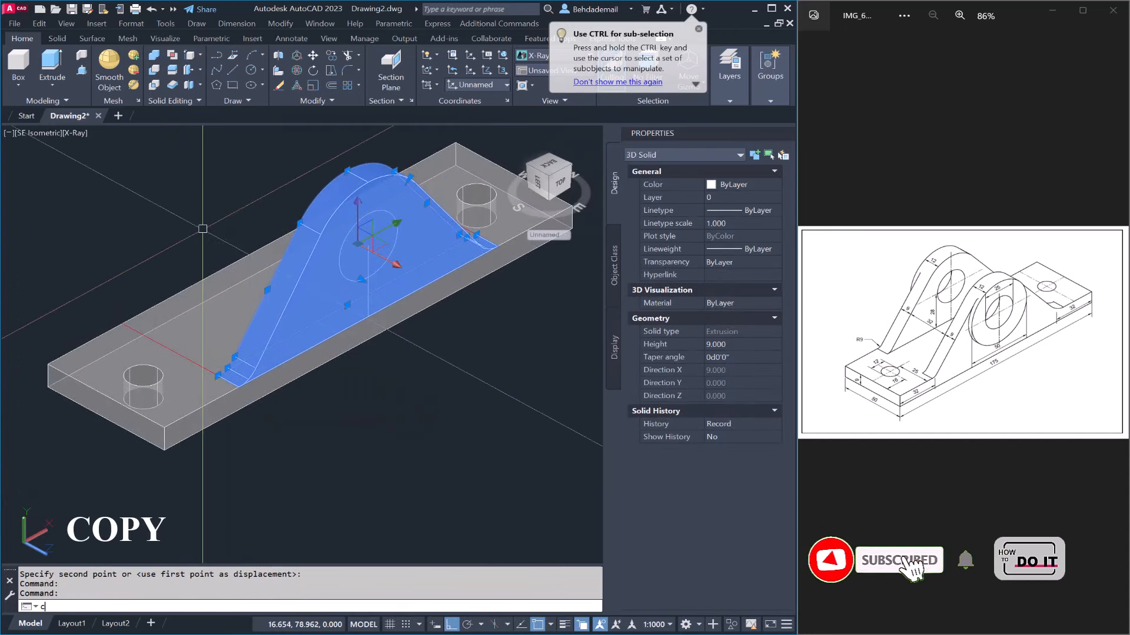
{"action": "type", "text": "co"}
{"action": "key", "text": "Return"}
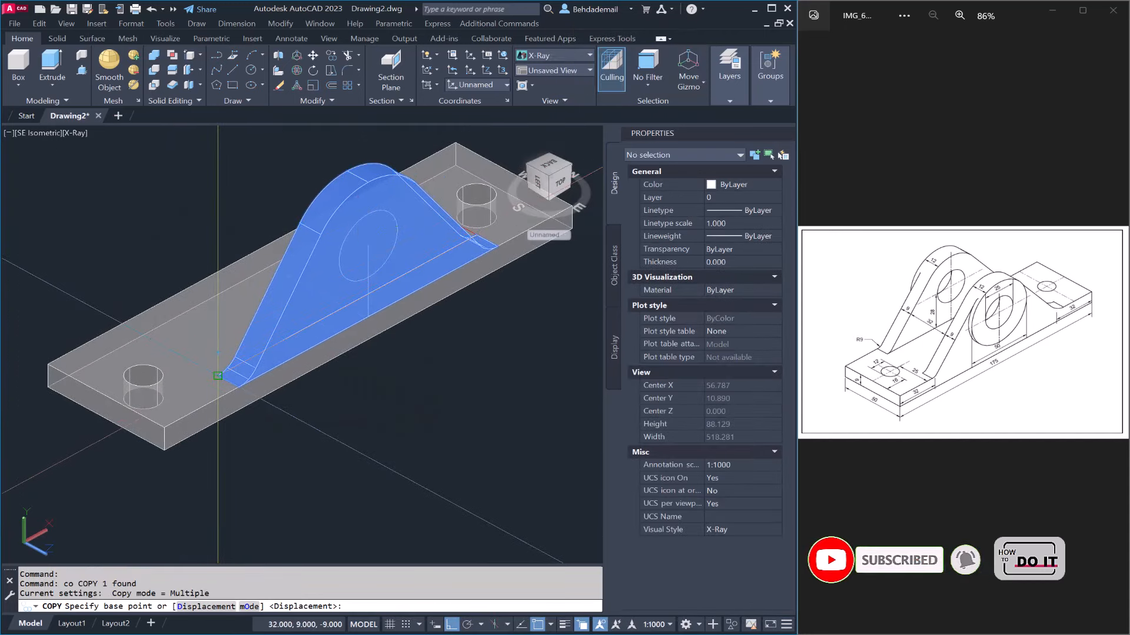
{"action": "left_click", "coordinate": [218, 375]}
{"action": "left_click", "coordinate": [121, 323]}
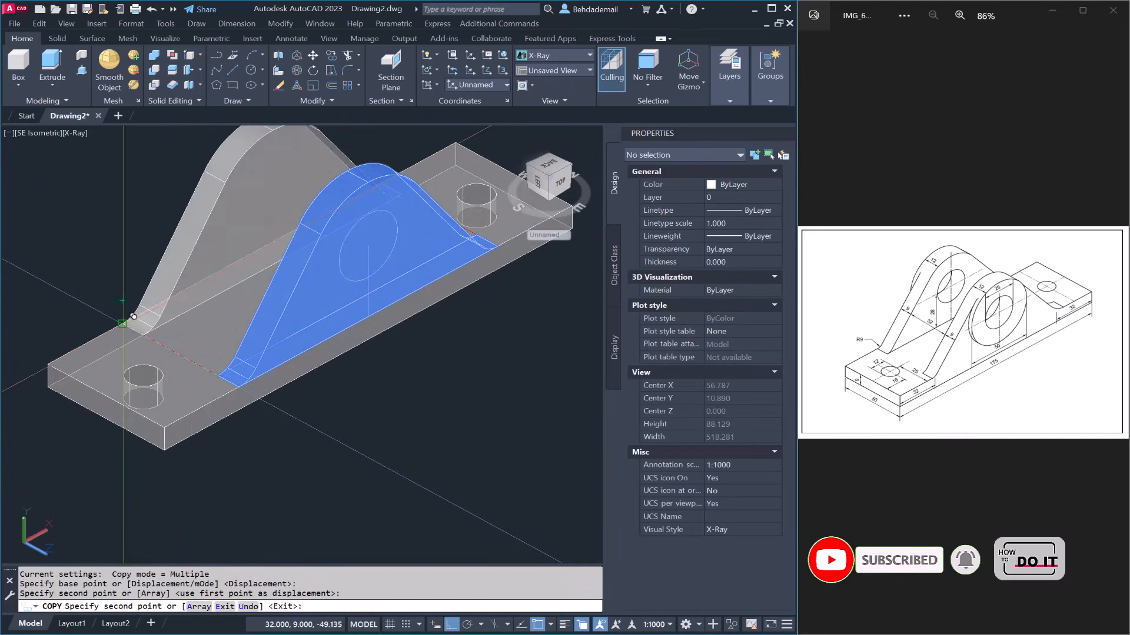
{"action": "key", "text": "Escape"}
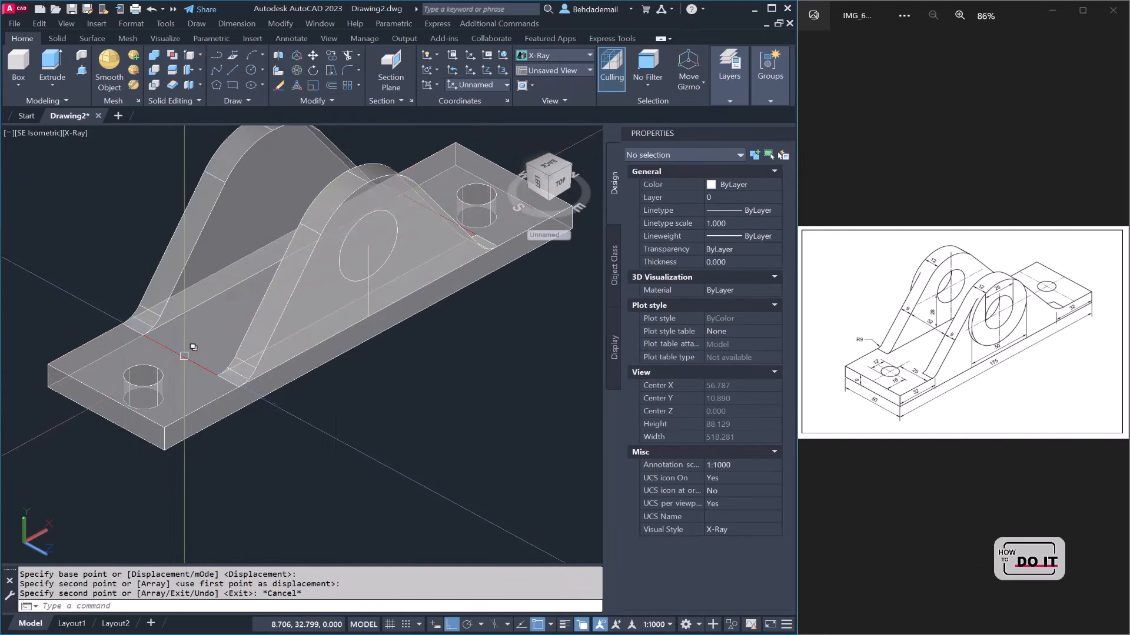
Step: Delete the two red construction lines across the base plate
{"action": "left_click", "coordinate": [184, 356]}
{"action": "left_click", "coordinate": [224, 420]}
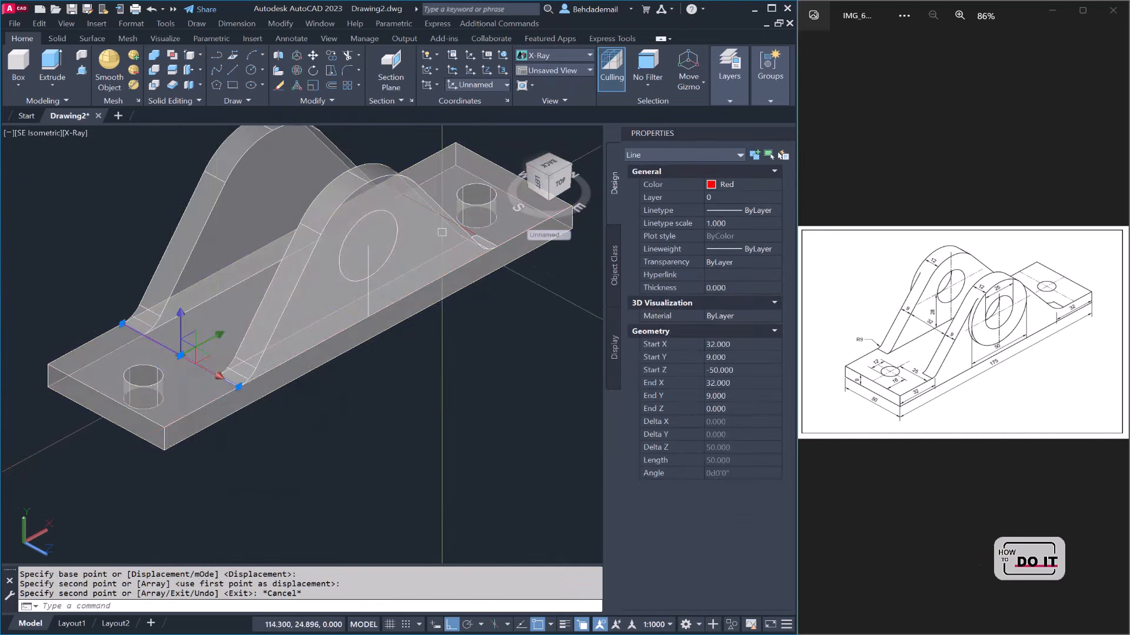
{"action": "scroll", "coordinate": [442, 233], "scroll_direction": "up", "scroll_amount": 2}
{"action": "left_click", "coordinate": [480, 231]}
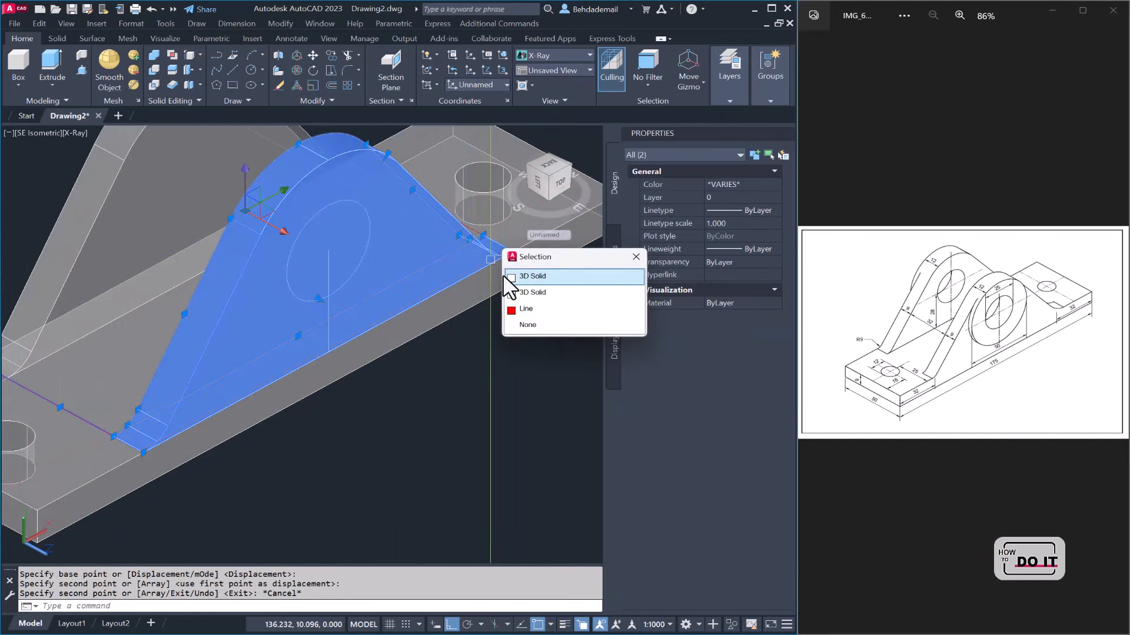
{"action": "left_click", "coordinate": [516, 307]}
{"action": "key", "text": "Delete"}
Step: Union the base plate and both lugs into a single solid
{"action": "scroll", "coordinate": [513, 316], "scroll_direction": "down", "scroll_amount": 3}
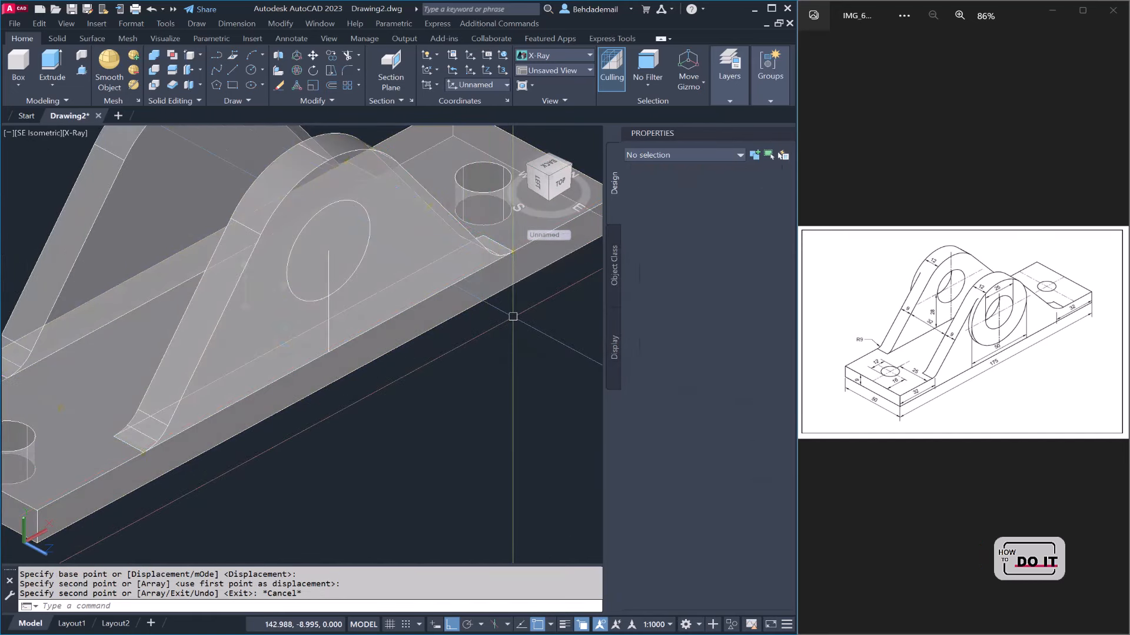
{"action": "middle_click_drag", "start_coordinate": [409, 302], "coordinate": [356, 315]}
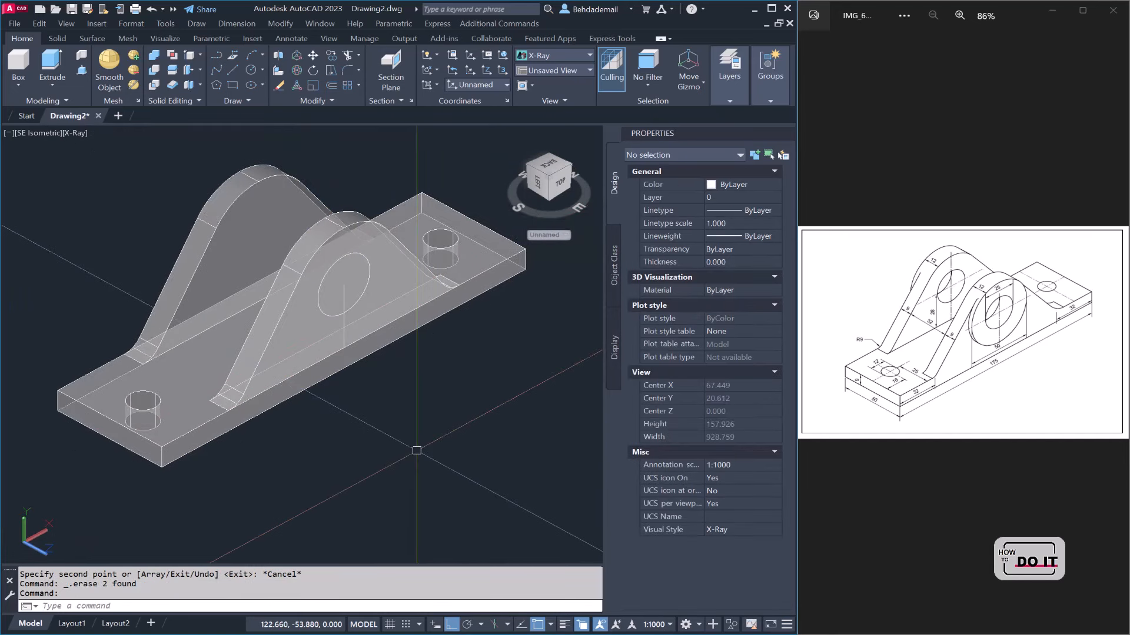
{"action": "type", "text": "i"}
{"action": "key", "text": "Return"}
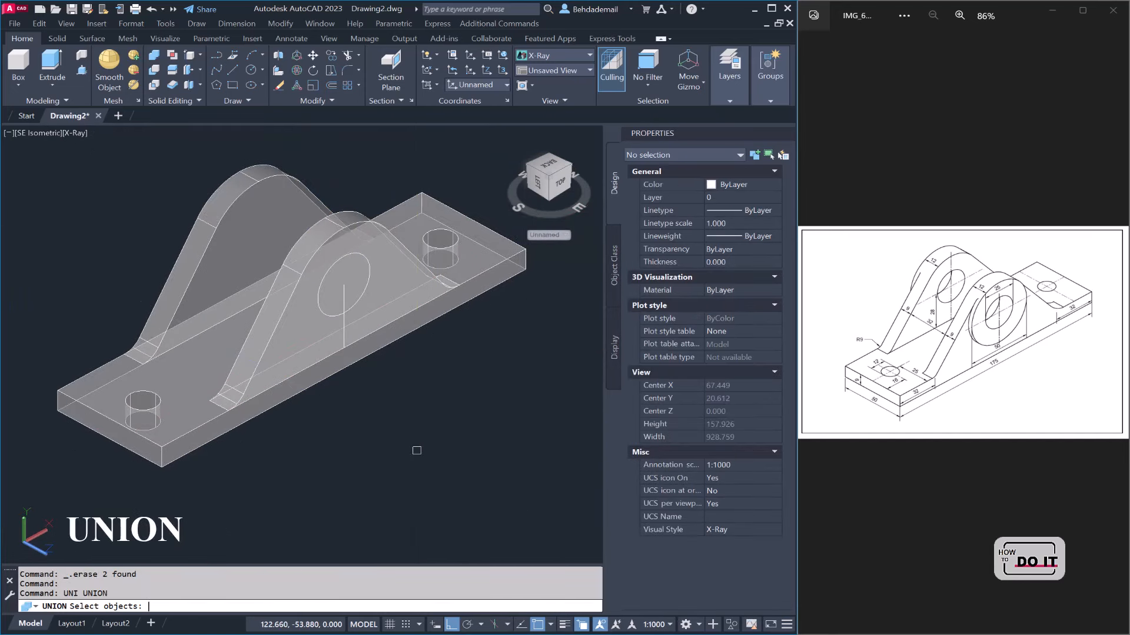
{"action": "left_click", "coordinate": [217, 437]}
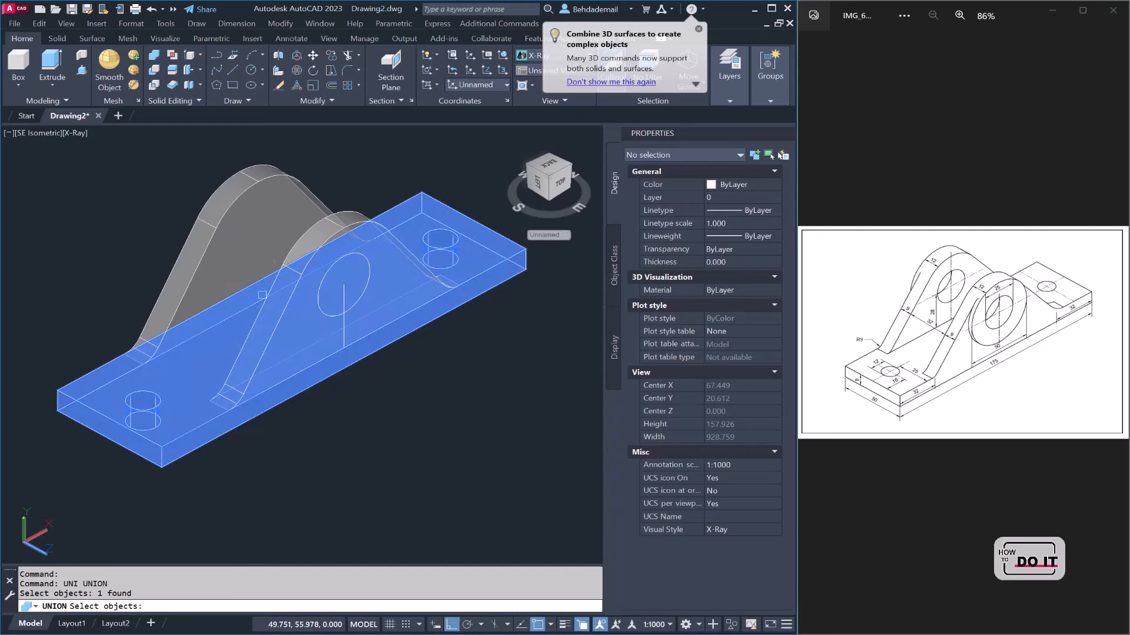
{"action": "left_click", "coordinate": [305, 230]}
{"action": "left_click", "coordinate": [245, 199]}
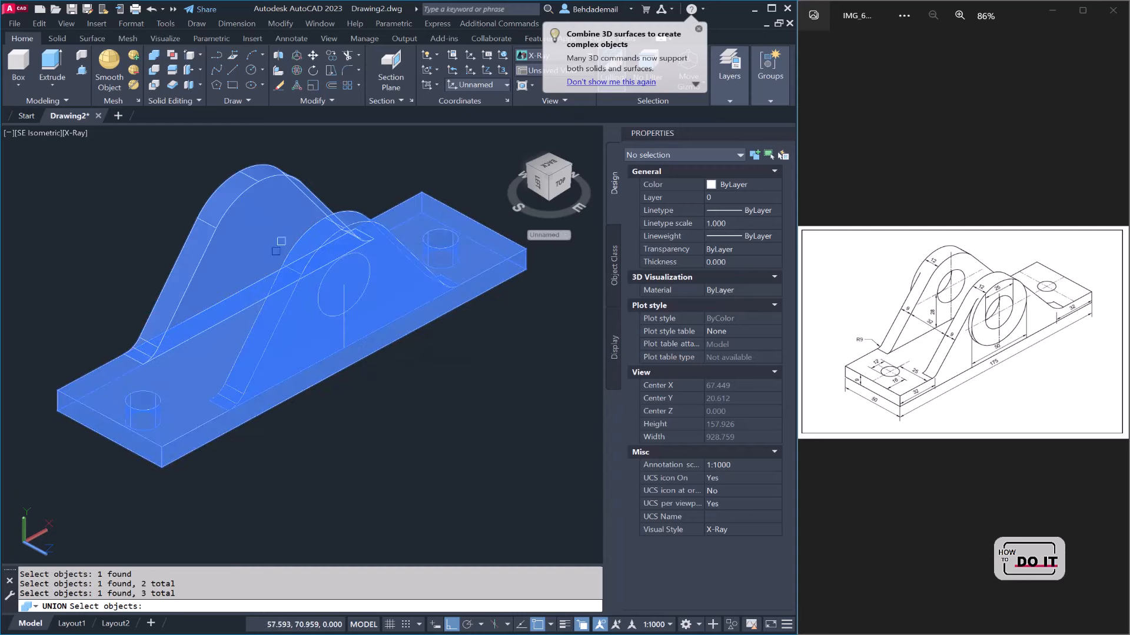
{"action": "key", "text": "Return"}
Step: Offset the bore circle on the near lug's face outward by 12.5 mm
{"action": "middle_click_drag", "start_coordinate": [359, 447], "coordinate": [364, 458]}
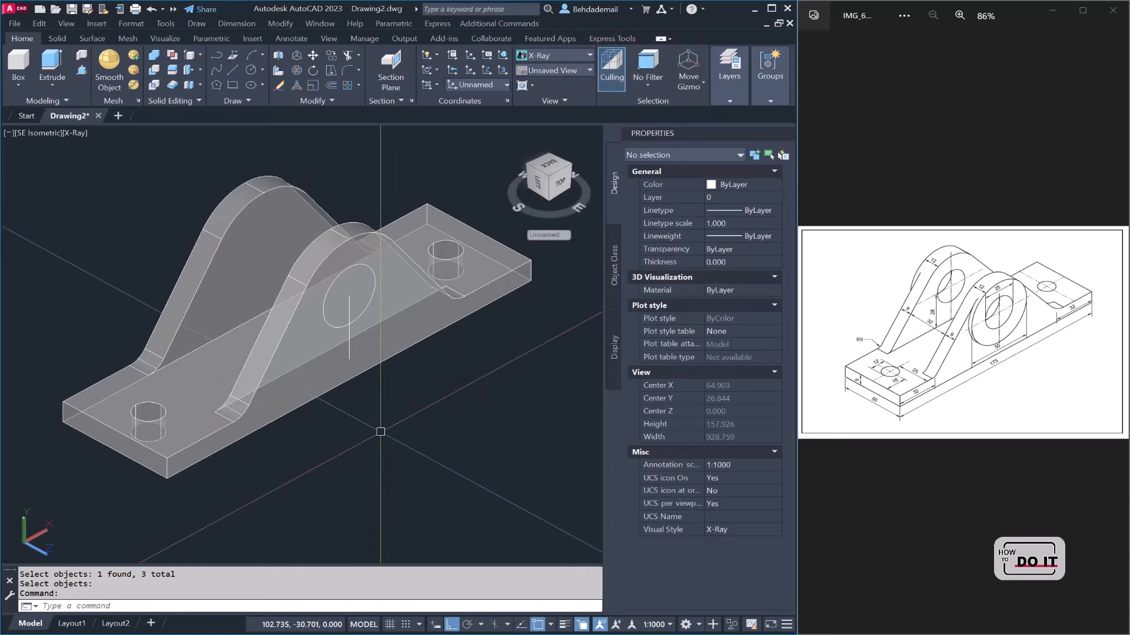
{"action": "key", "text": "Return"}
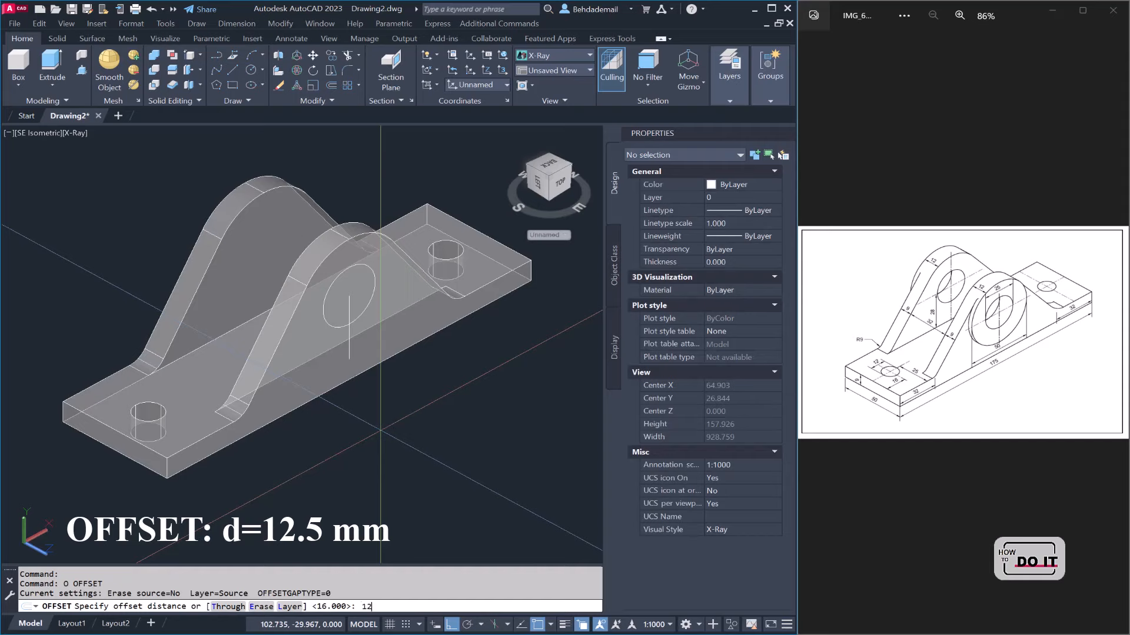
{"action": "key", "text": "Return"}
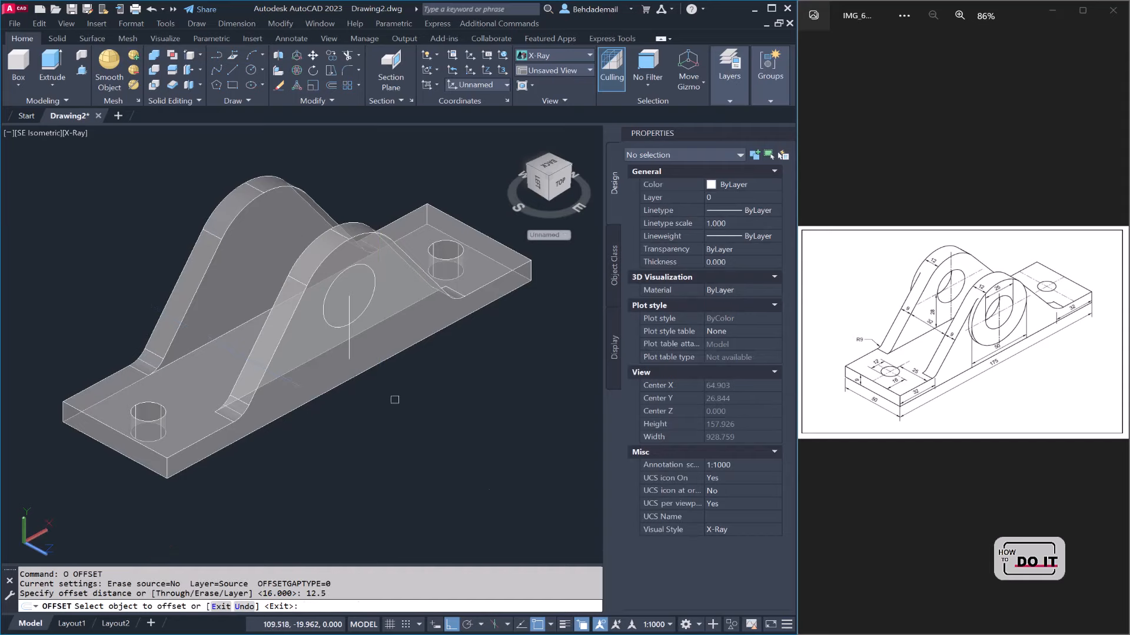
{"action": "left_click", "coordinate": [376, 271]}
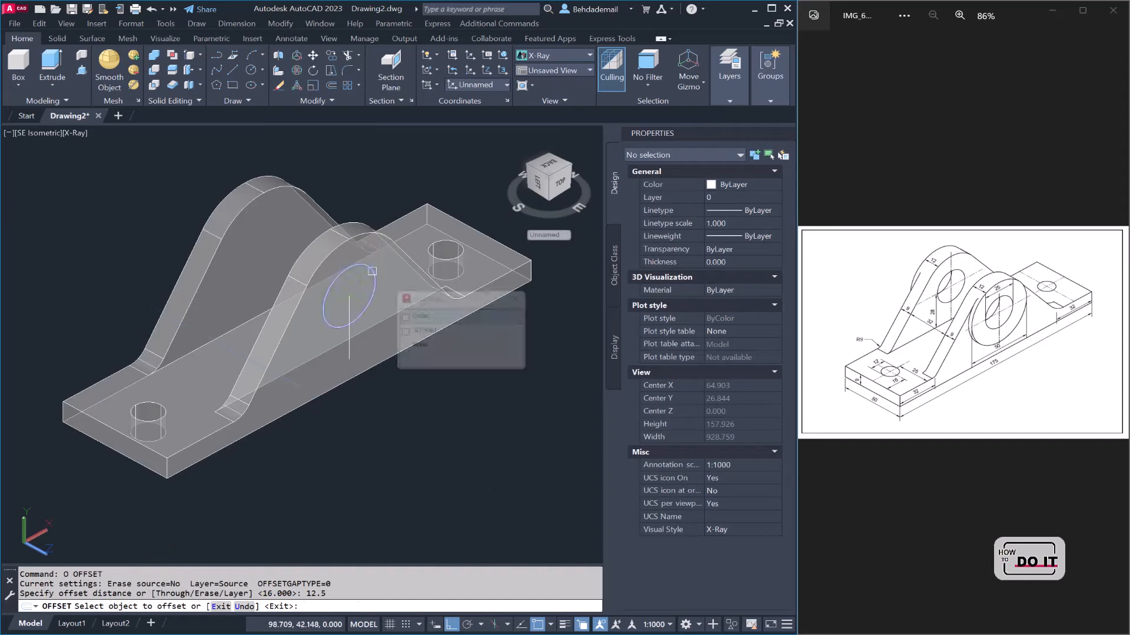
{"action": "left_click", "coordinate": [407, 328]}
{"action": "left_click", "coordinate": [425, 453]}
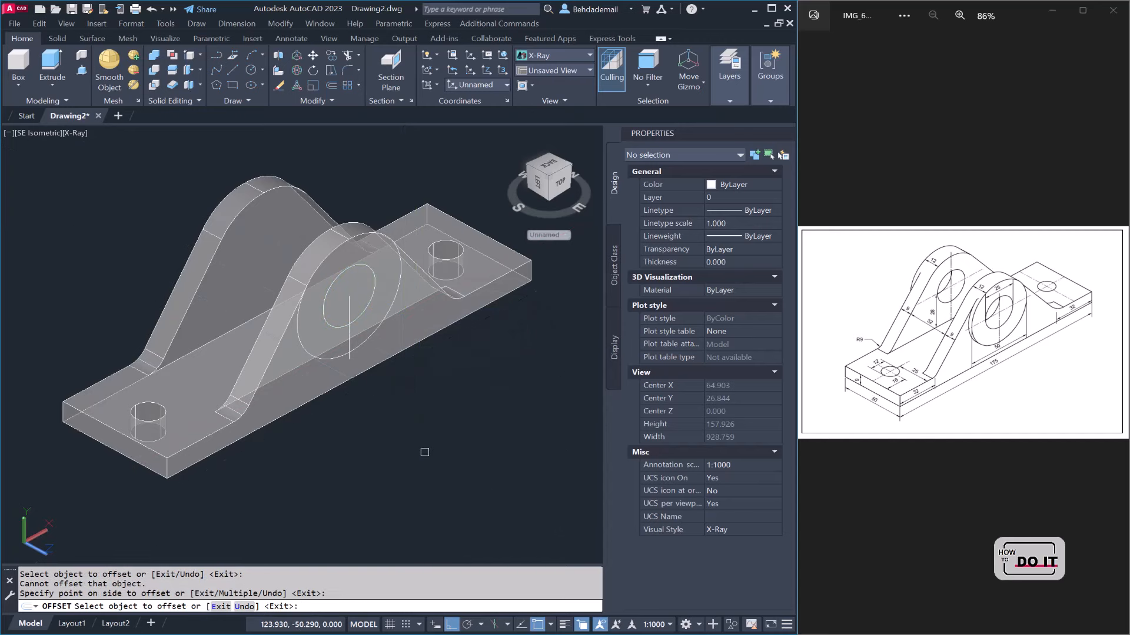
{"action": "key", "text": "Escape"}
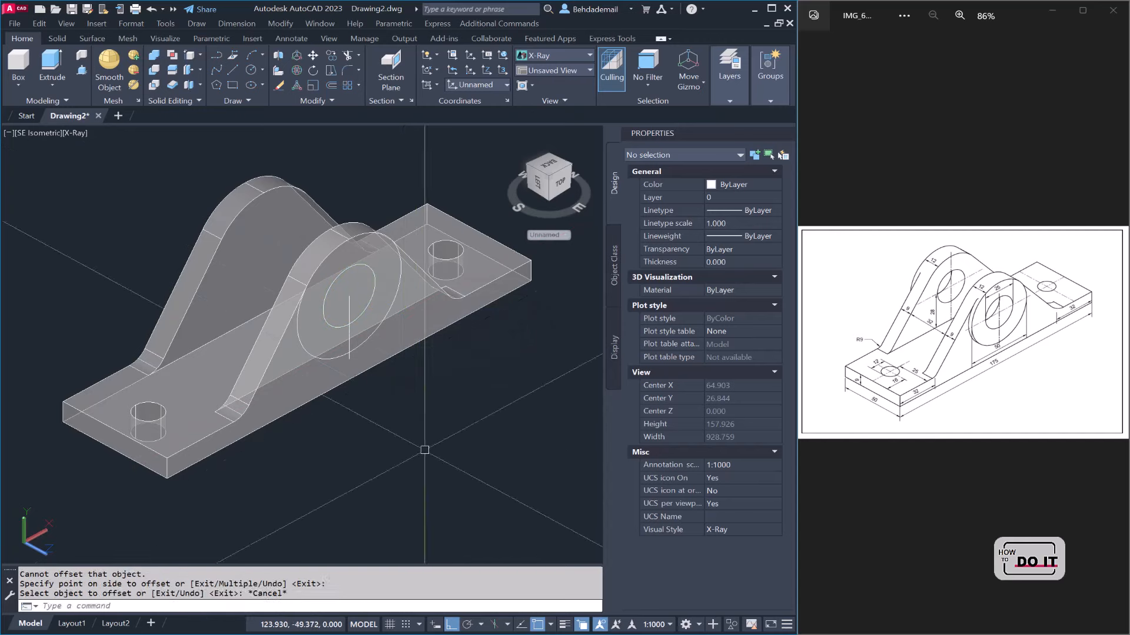
Step: Extrude the outer offset circle 3 mm outward to form the boss on the near lug
{"action": "type", "text": "ext"}
{"action": "key", "text": "Return"}
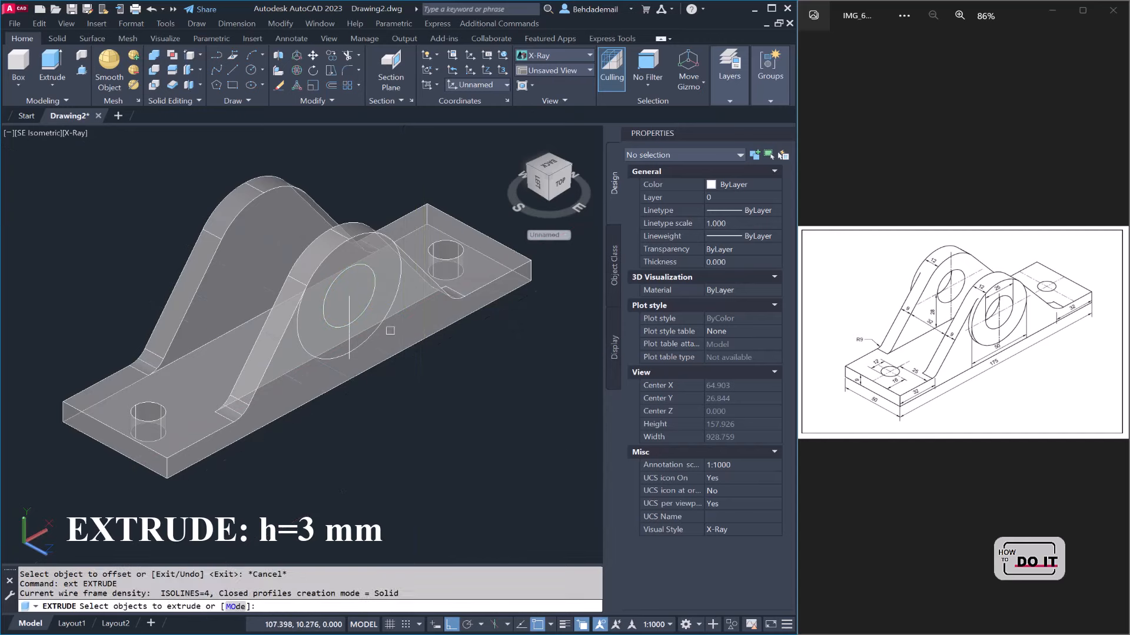
{"action": "left_click", "coordinate": [393, 308]}
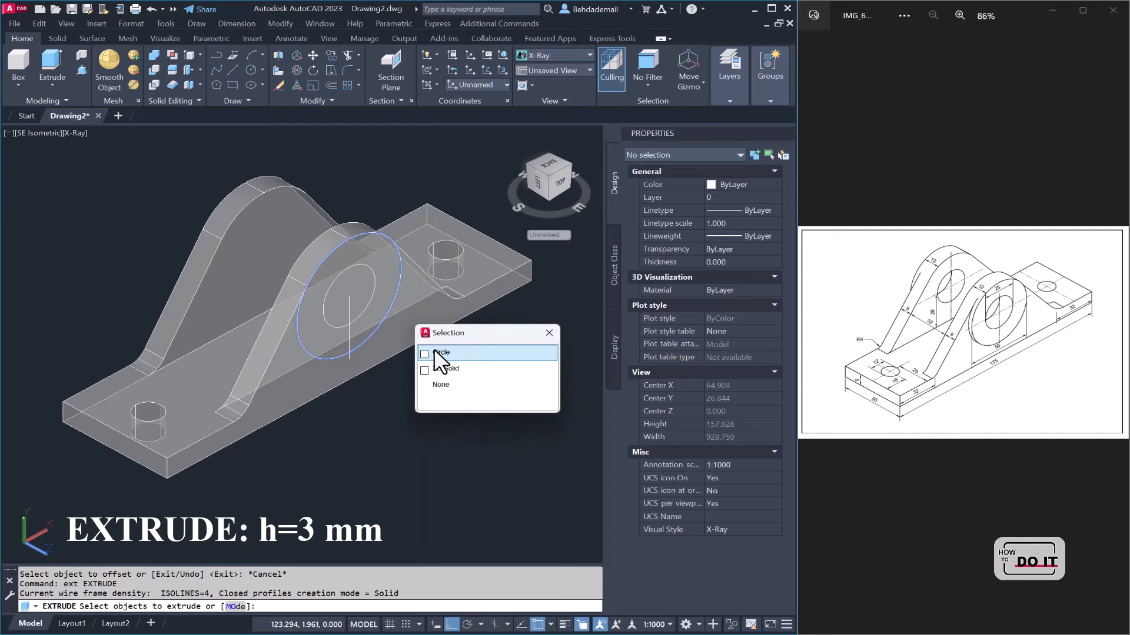
{"action": "left_click", "coordinate": [440, 353]}
{"action": "key", "text": "Return"}
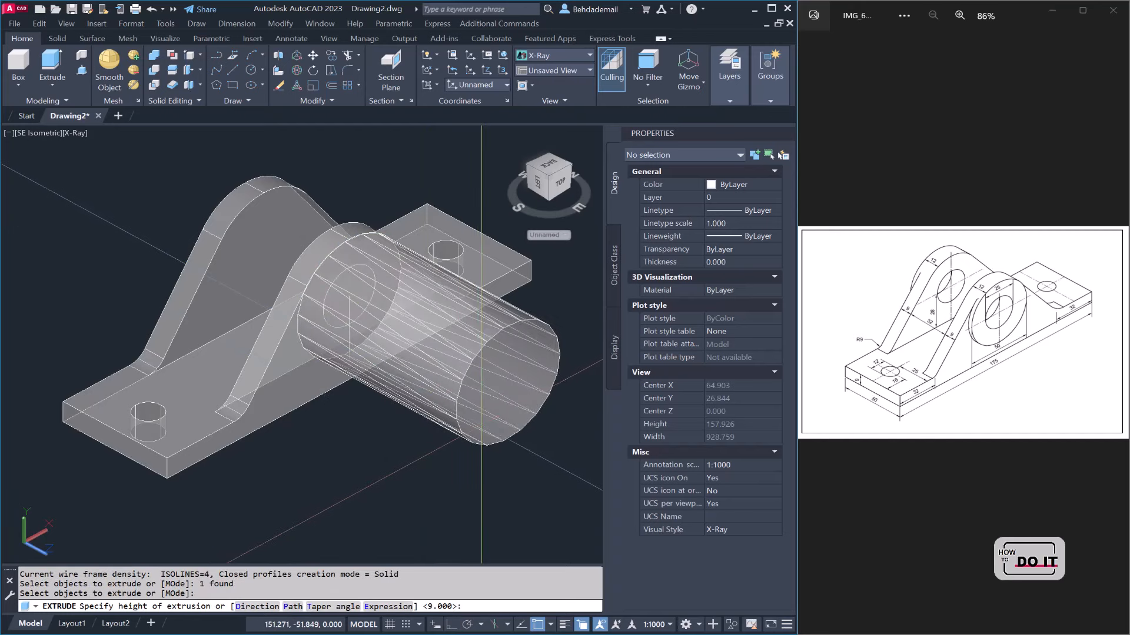
{"action": "type", "text": "3"}
{"action": "key", "text": "Return"}
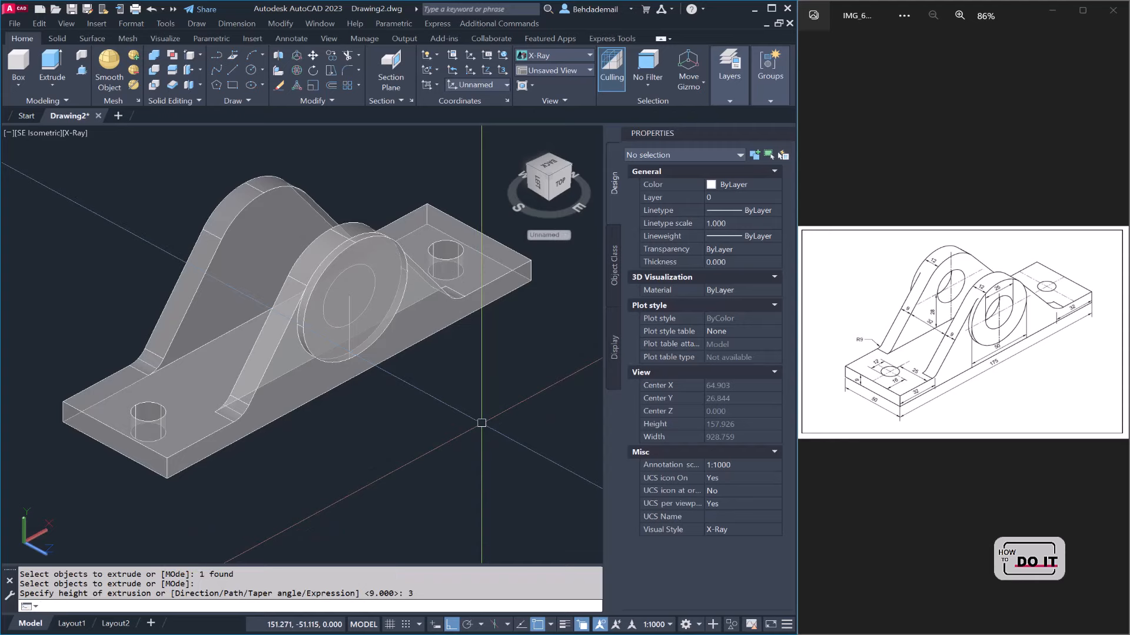
Step: Copy the boss disc by its top quadrant onto the outer face of the far lug
{"action": "left_click", "coordinate": [311, 341]}
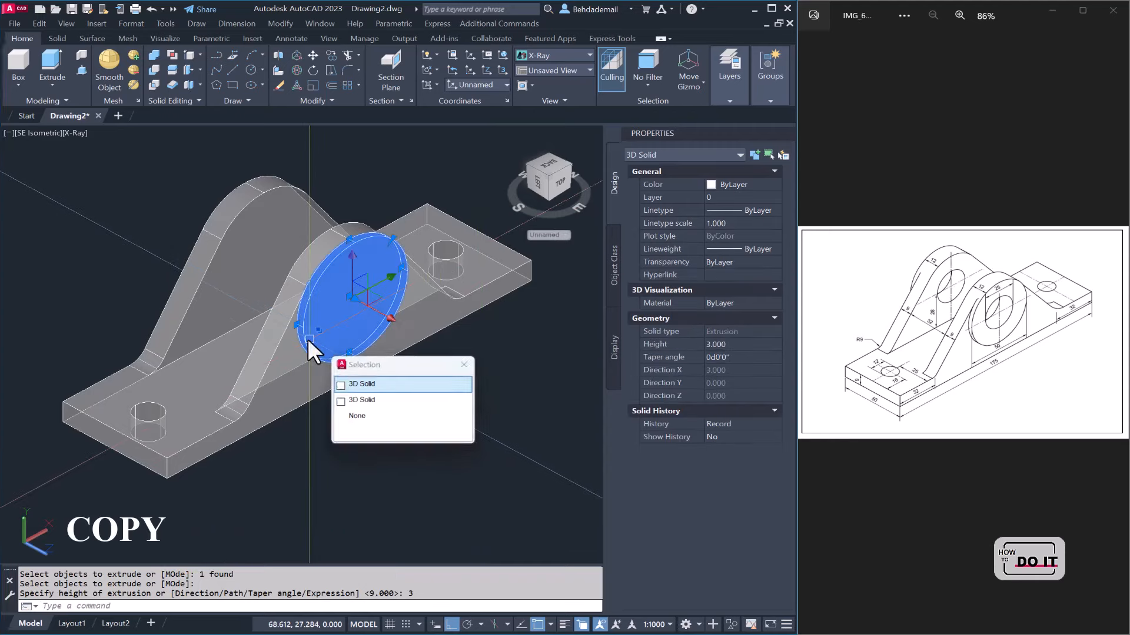
{"action": "left_click", "coordinate": [345, 390]}
{"action": "type", "text": "co"}
{"action": "key", "text": "Return"}
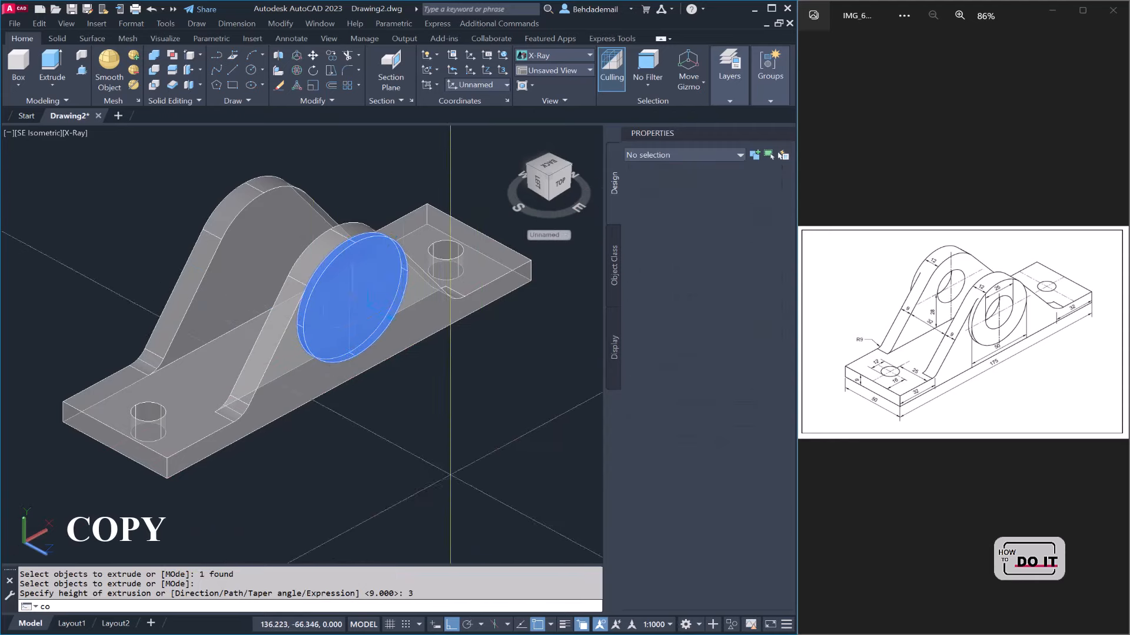
{"action": "scroll", "coordinate": [375, 239], "scroll_direction": "up", "scroll_amount": 4}
{"action": "left_click", "coordinate": [334, 246]}
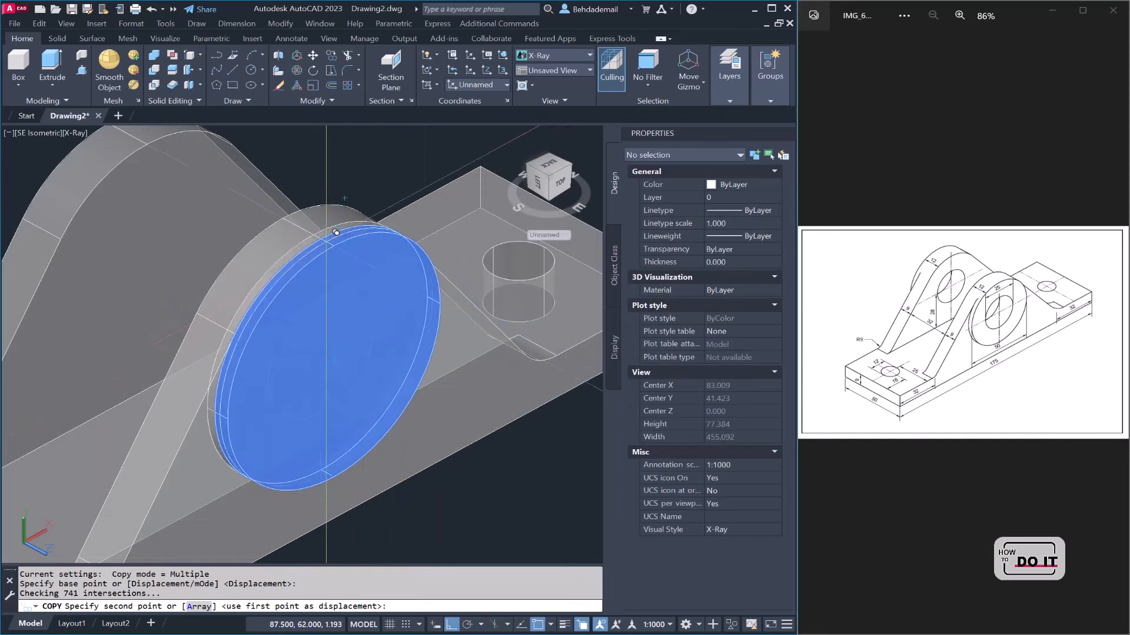
{"action": "scroll", "coordinate": [177, 206], "scroll_direction": "up", "scroll_amount": 6}
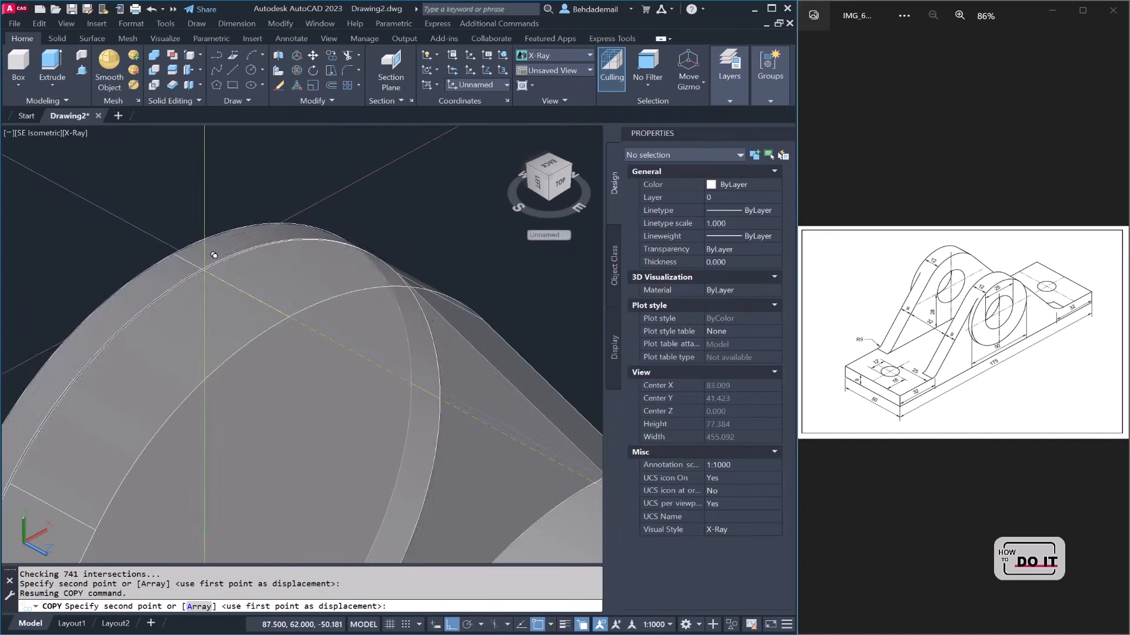
{"action": "left_click", "coordinate": [221, 241]}
{"action": "scroll", "coordinate": [221, 241], "scroll_direction": "down", "scroll_amount": 5}
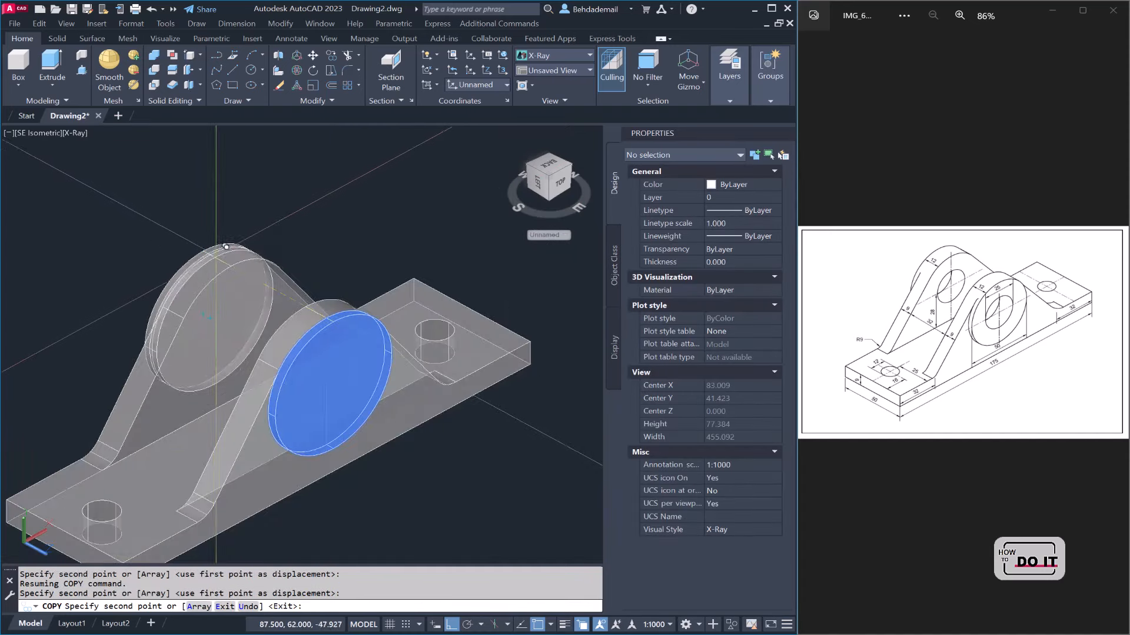
{"action": "key", "text": "Escape"}
{"action": "scroll", "coordinate": [411, 467], "scroll_direction": "down", "scroll_amount": 1}
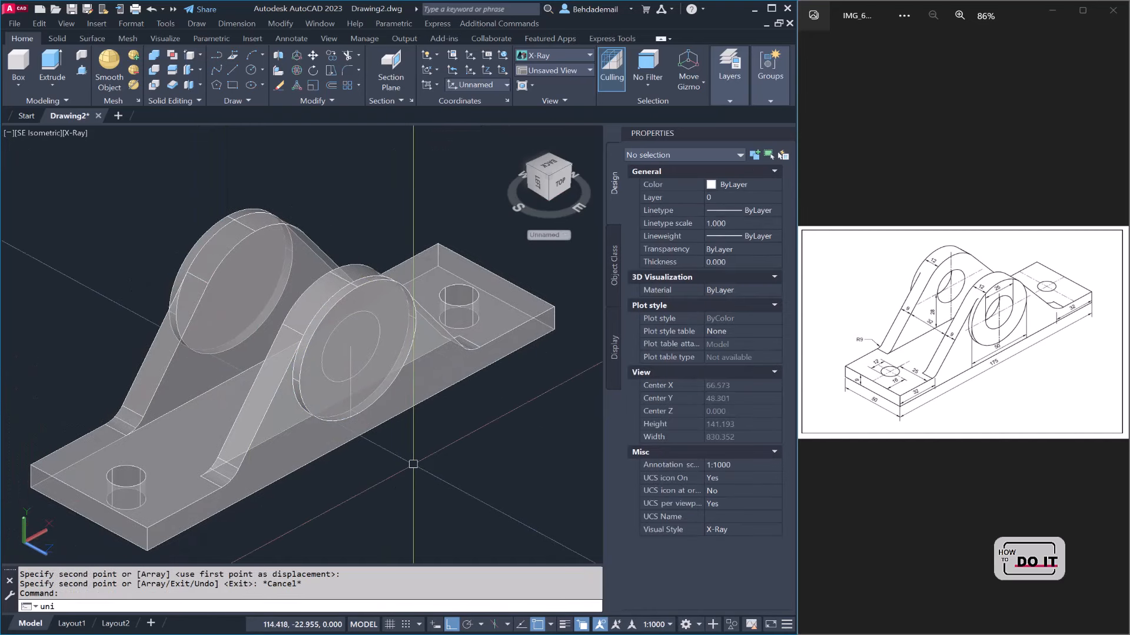
Step: Union the two boss discs with the bracket into a single solid
{"action": "type", "text": "uni"}
{"action": "key", "text": "Return"}
{"action": "left_click", "coordinate": [387, 281]}
{"action": "left_click", "coordinate": [361, 264]}
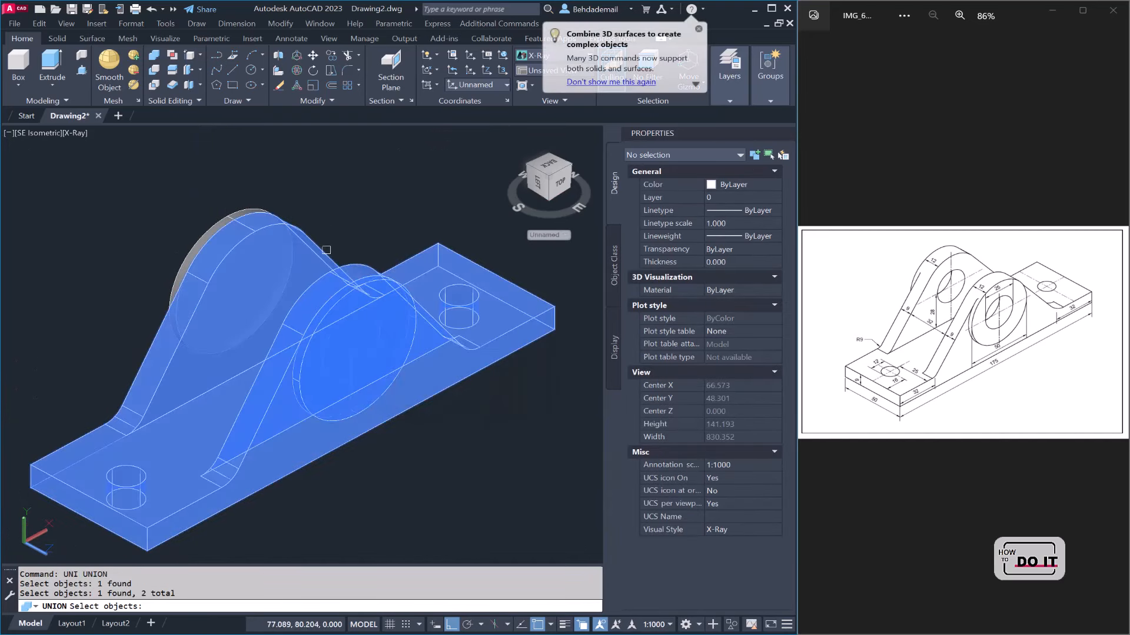
{"action": "left_click", "coordinate": [245, 208]}
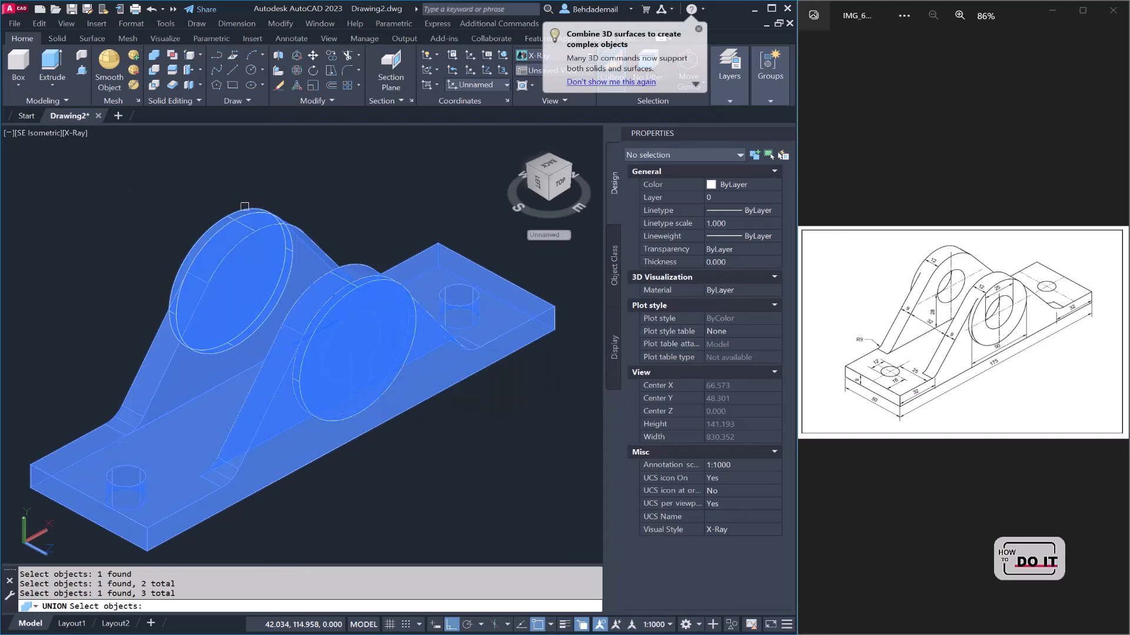
{"action": "key", "text": "Return"}
Step: Move the inner bore circle straight outward along its axis, clear of the near boss
{"action": "scroll", "coordinate": [373, 415], "scroll_direction": "down", "scroll_amount": 2}
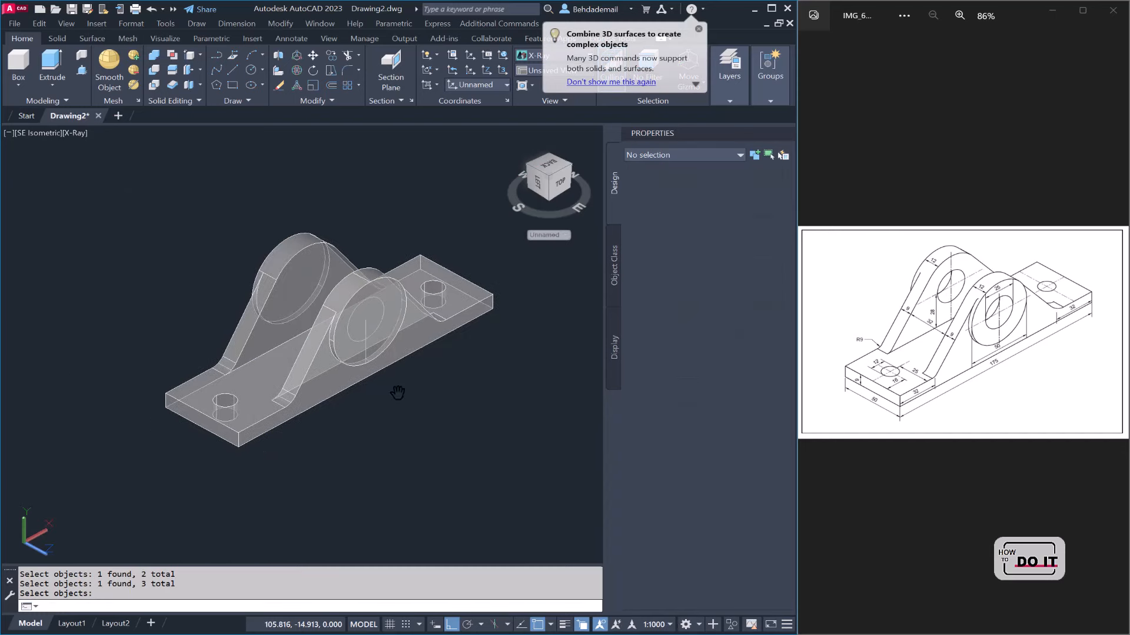
{"action": "scroll", "coordinate": [389, 353], "scroll_direction": "up", "scroll_amount": 2}
{"action": "left_click", "coordinate": [376, 293]}
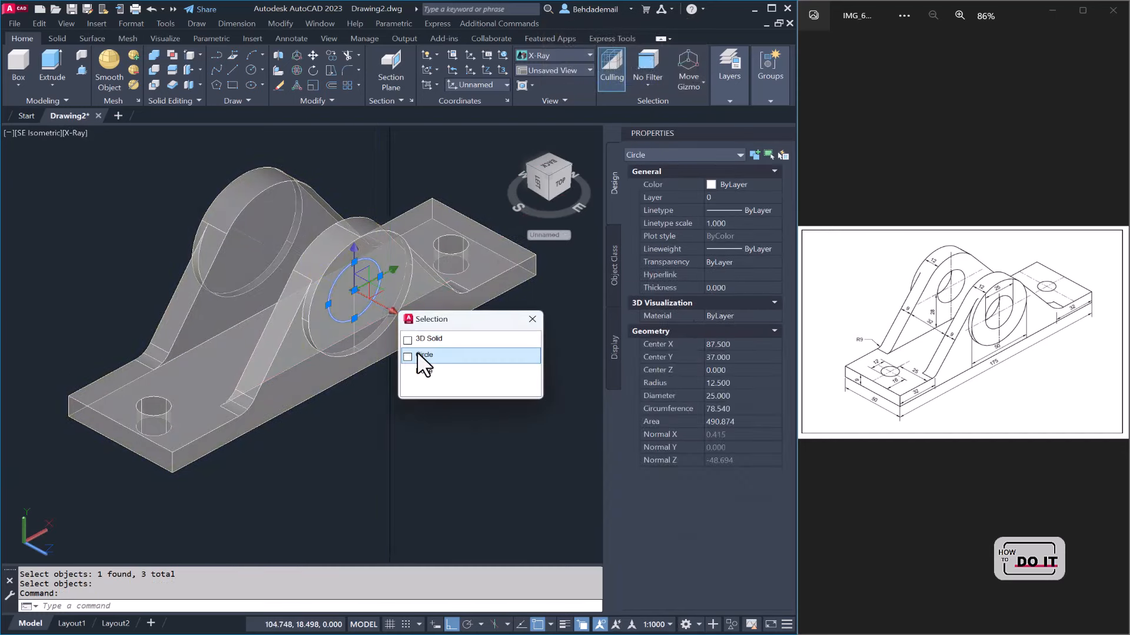
{"action": "left_click", "coordinate": [418, 353]}
{"action": "middle_click_drag", "start_coordinate": [456, 439], "coordinate": [432, 413]}
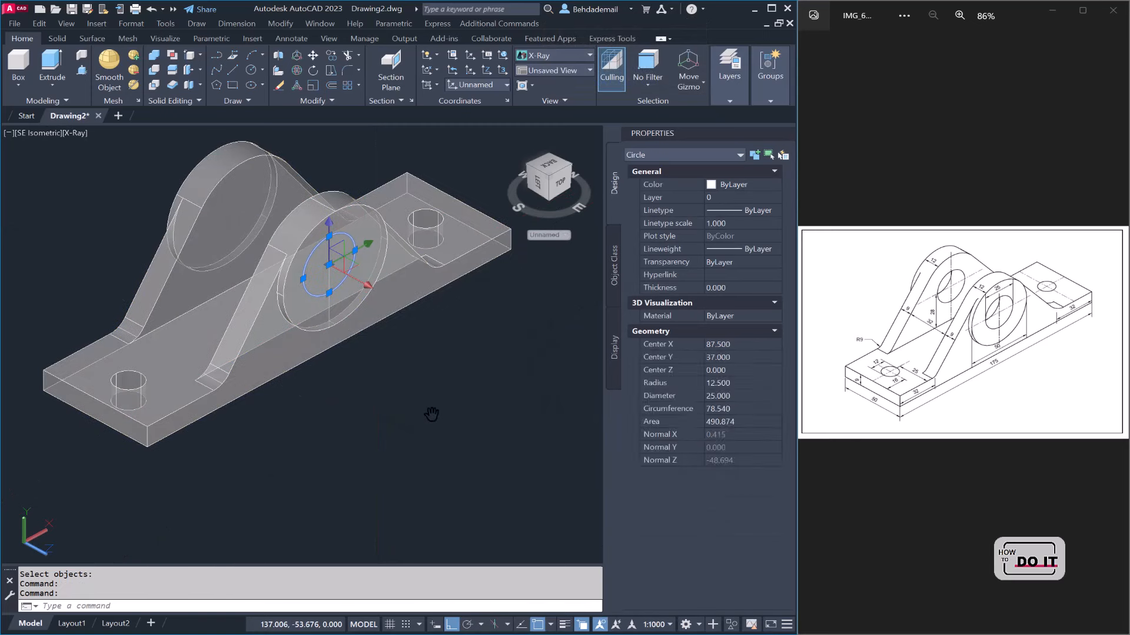
{"action": "type", "text": "m"}
{"action": "key", "text": "Return"}
{"action": "type", "text": "m"}
{"action": "key", "text": "Return"}
{"action": "left_click", "coordinate": [378, 419]}
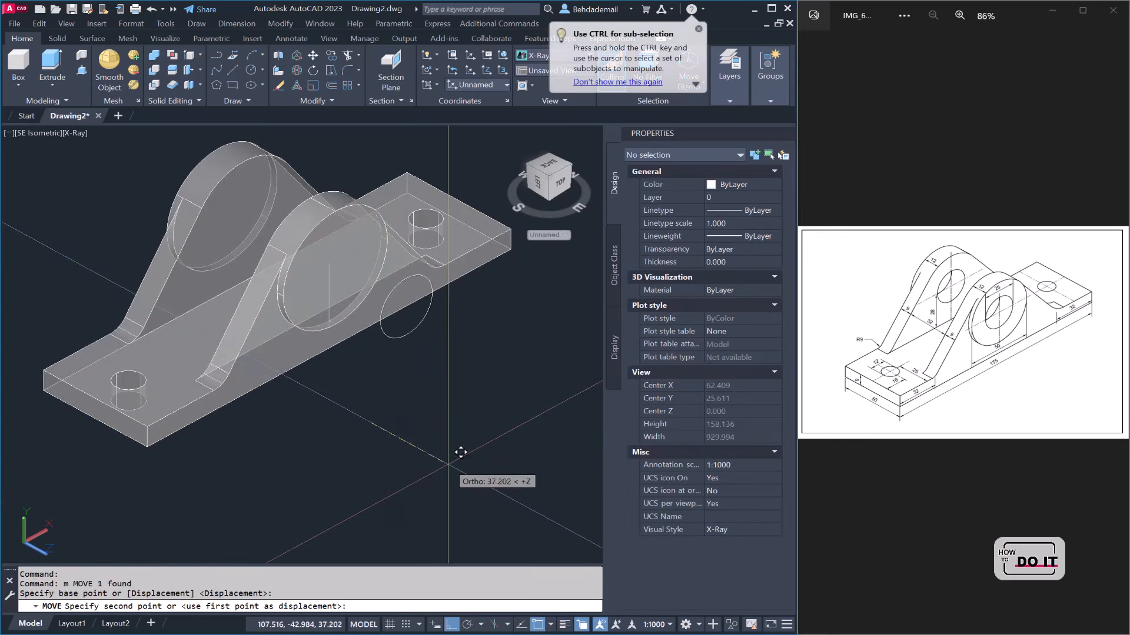
{"action": "left_click", "coordinate": [465, 465]}
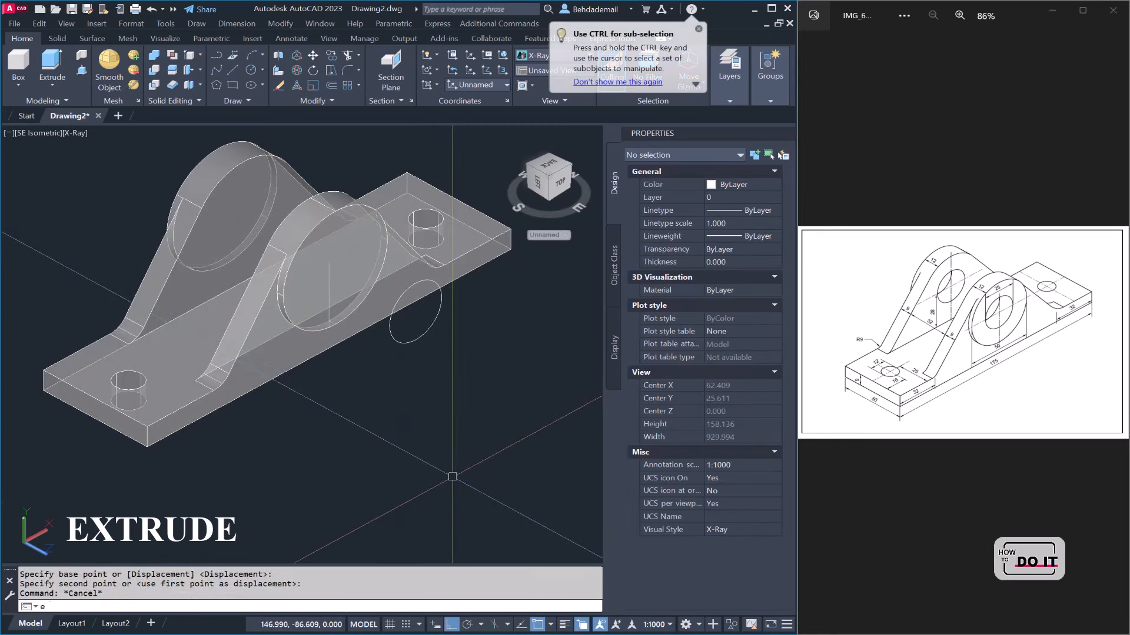
Step: Extrude the bore circle through both lugs and out beyond the far boss
{"action": "key", "text": "Return"}
{"action": "left_click", "coordinate": [409, 341]}
{"action": "key", "text": "Return"}
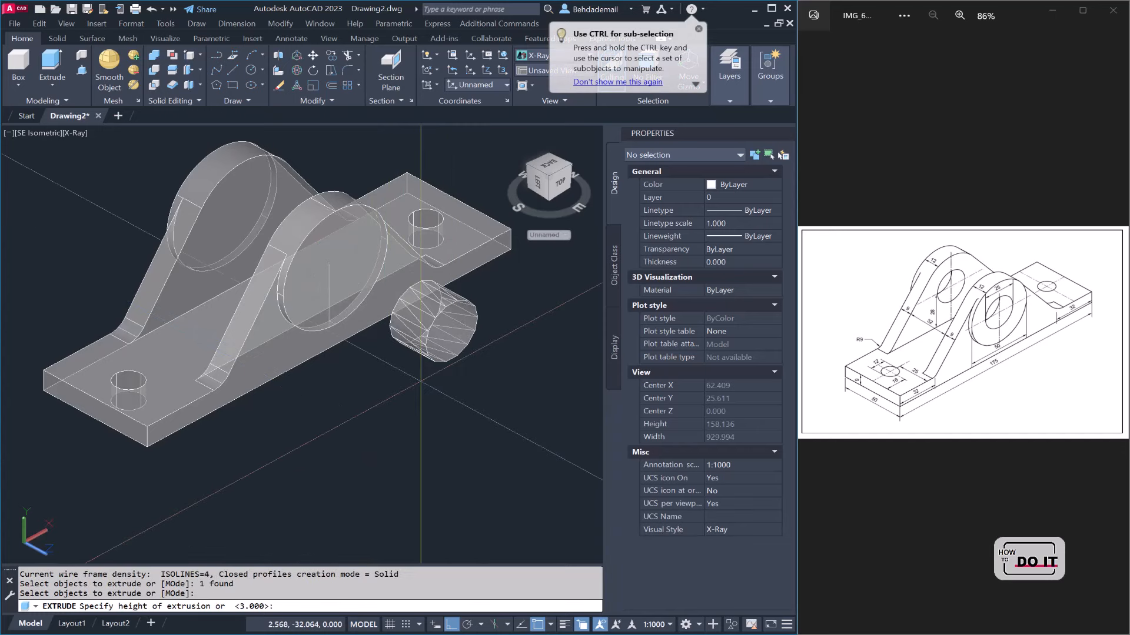
{"action": "scroll", "coordinate": [419, 377], "scroll_direction": "down", "scroll_amount": 2}
{"action": "left_click", "coordinate": [197, 292]}
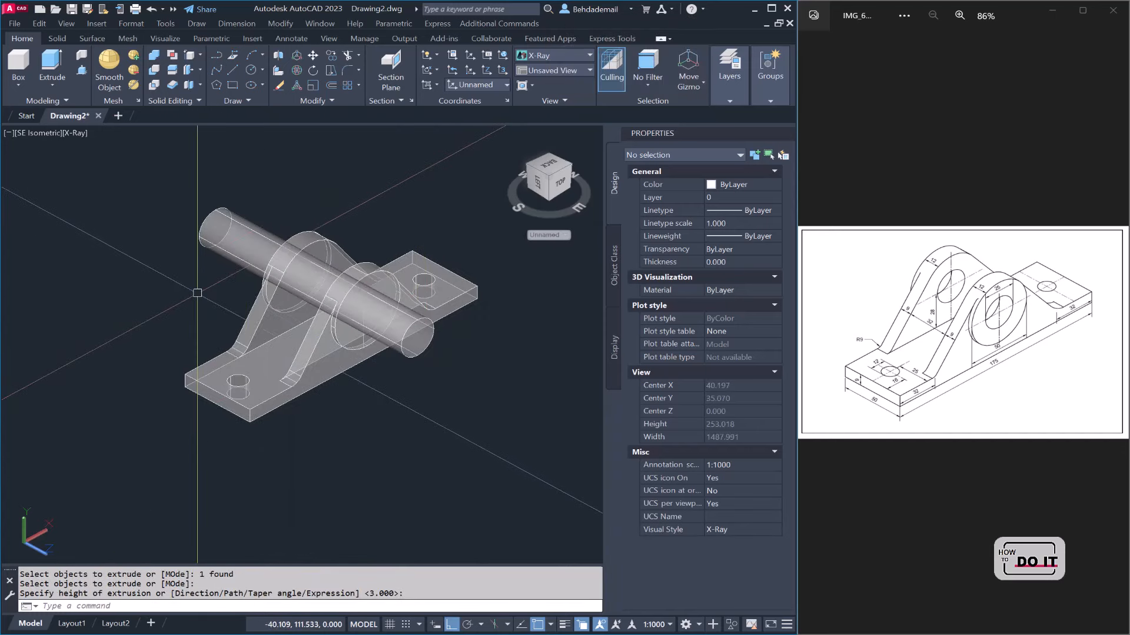
Step: Subtract the long cylinder from the bracket to cut the bores through both lugs and bosses
{"action": "type", "text": "s"}
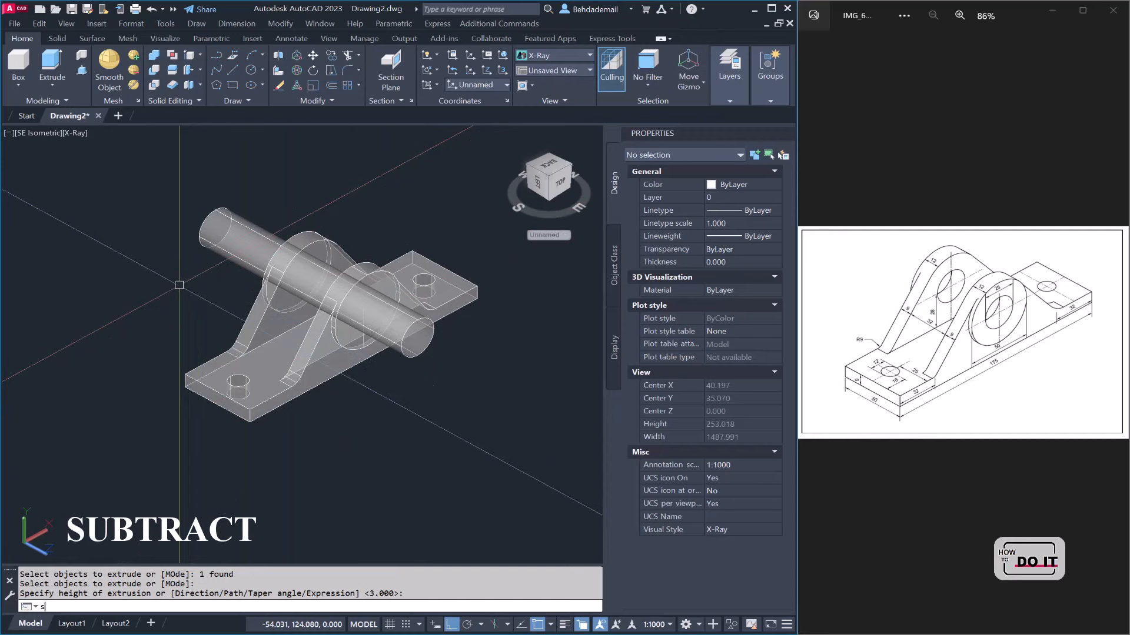
{"action": "type", "text": "u"}
{"action": "key", "text": "Return"}
{"action": "left_click", "coordinate": [231, 323]}
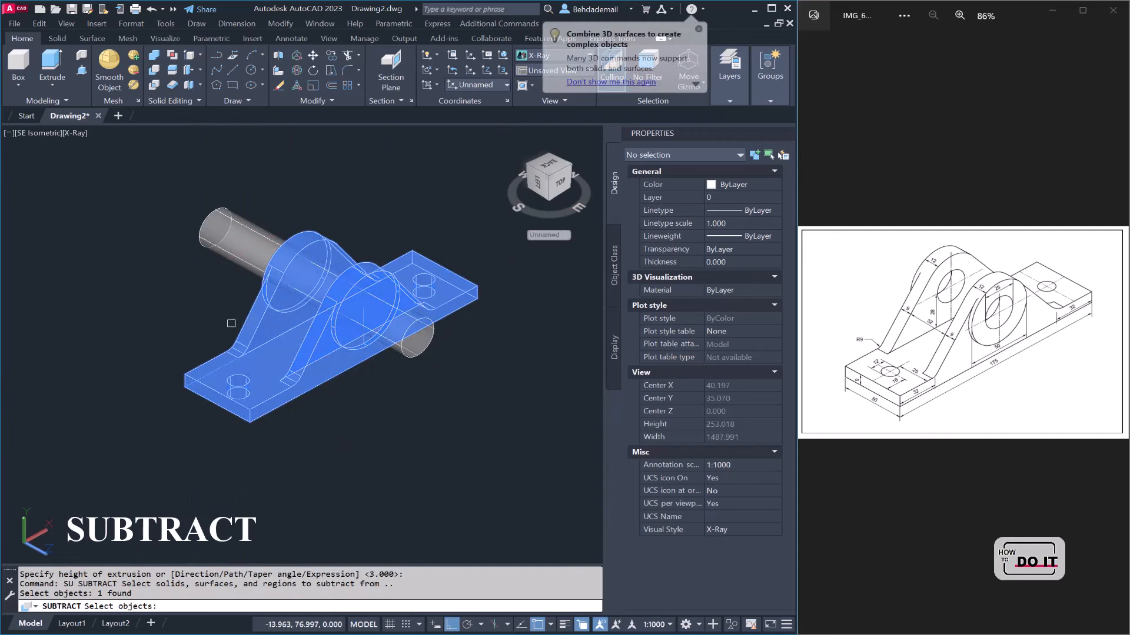
{"action": "key", "text": "Return"}
{"action": "left_click", "coordinate": [214, 247]}
{"action": "key", "text": "Return"}
{"action": "middle_click_drag", "start_coordinate": [345, 401], "coordinate": [322, 416]}
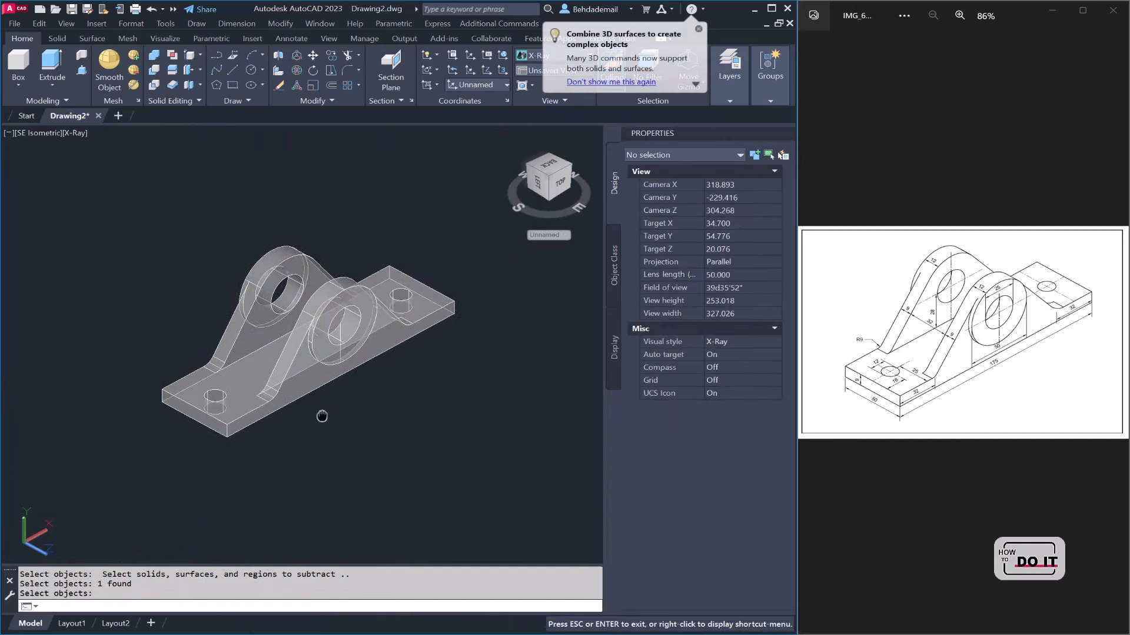
{"action": "key", "text": "Return"}
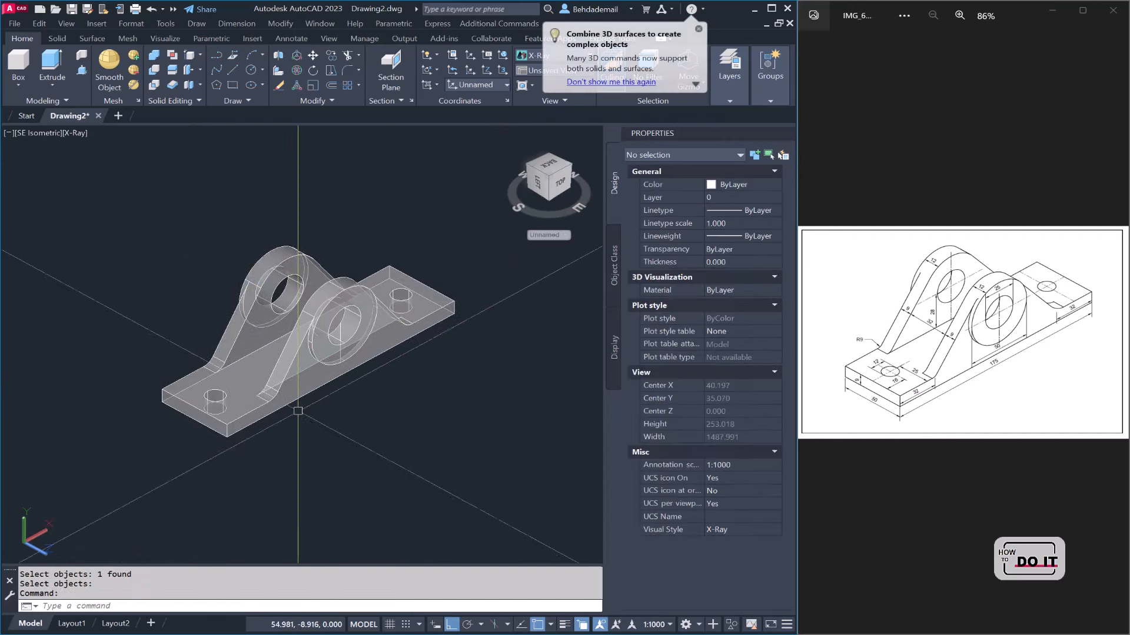
Step: Display the model in the Realistic visual style and inspect the bracket from several sides
{"action": "left_click", "coordinate": [75, 136]}
{"action": "left_click", "coordinate": [119, 209]}
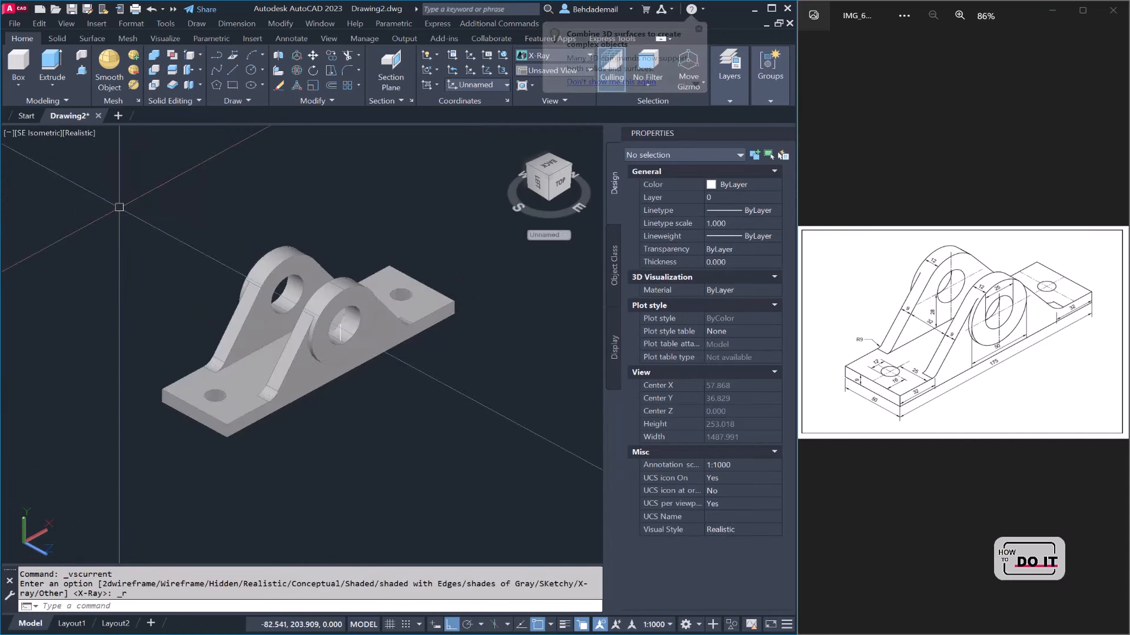
{"action": "middle_click_drag", "start_coordinate": [339, 432], "coordinate": [583, 396], "text": "shift"}
{"action": "middle_click_drag", "start_coordinate": [174, 411], "coordinate": [501, 389], "text": "shift"}
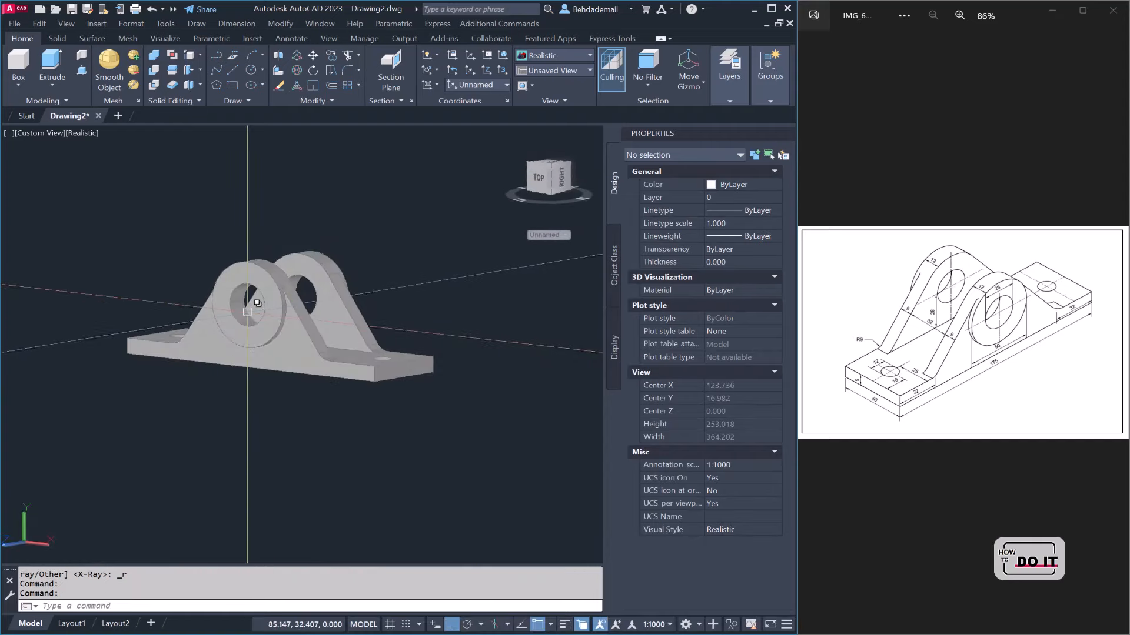
Step: Delete the leftover vertical construction line on the near lug's bore
{"action": "left_click", "coordinate": [250, 328]}
{"action": "left_click", "coordinate": [300, 362]}
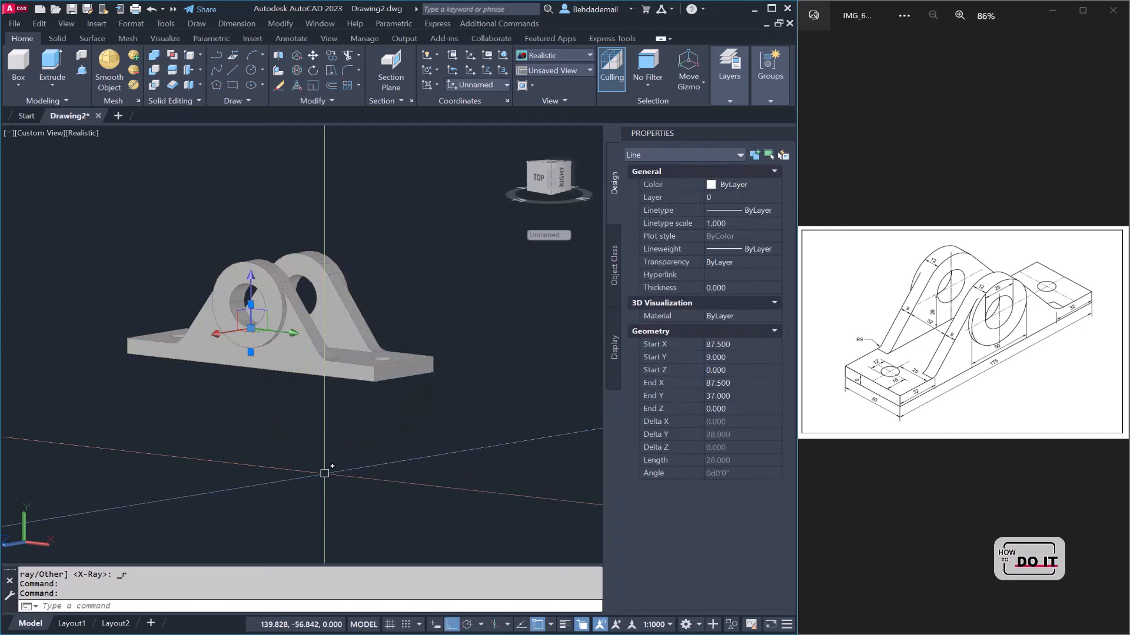
{"action": "key", "text": "Delete"}
Step: Reset the UCS to World and show the finished bracket in the SE Isometric view
{"action": "middle_click_drag", "start_coordinate": [425, 311], "coordinate": [530, 374], "text": "shift"}
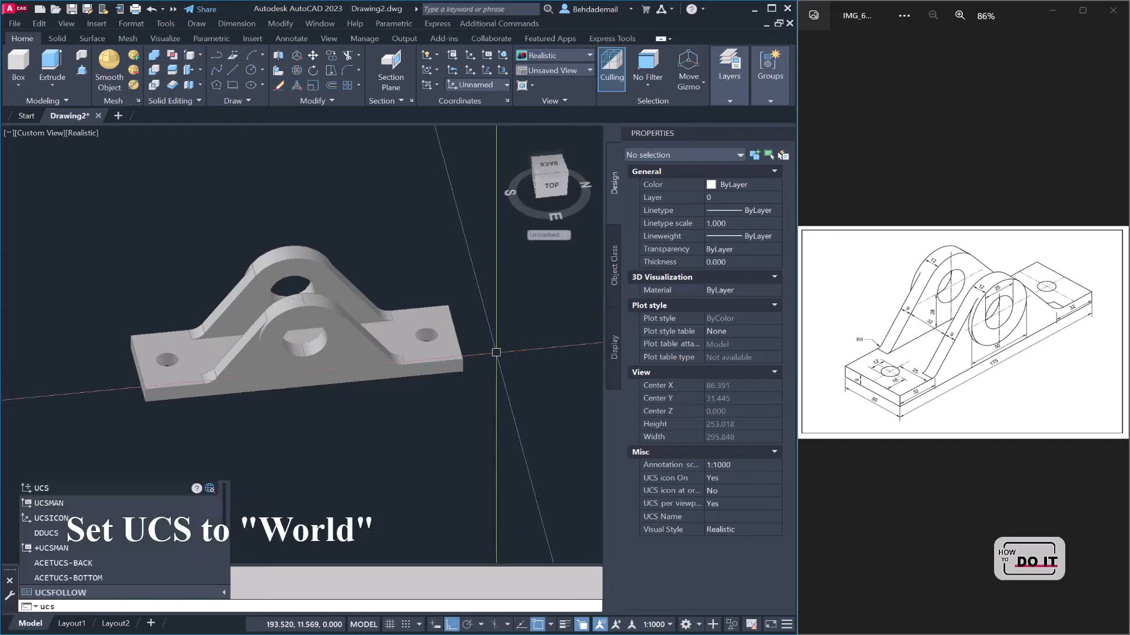
{"action": "key", "text": "Return"}
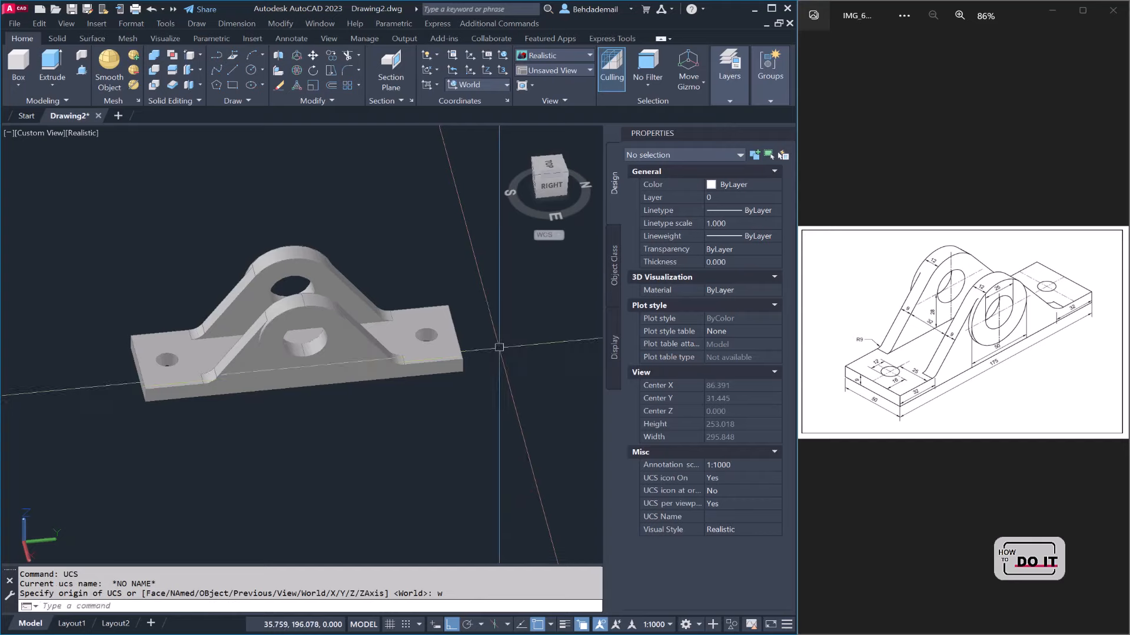
{"action": "left_click", "coordinate": [538, 176]}
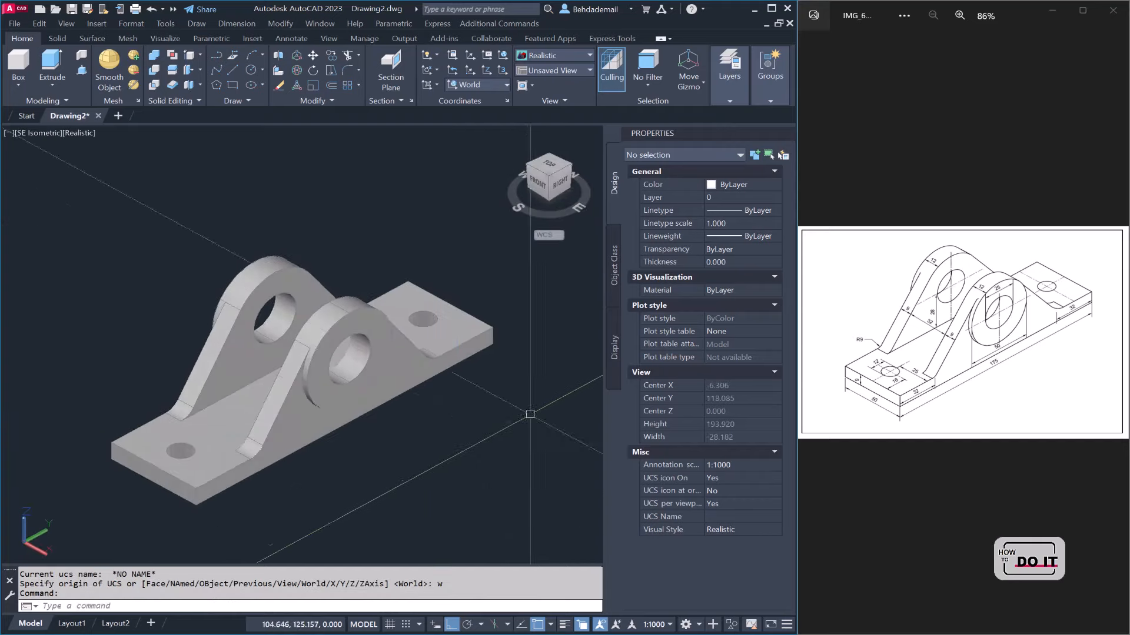